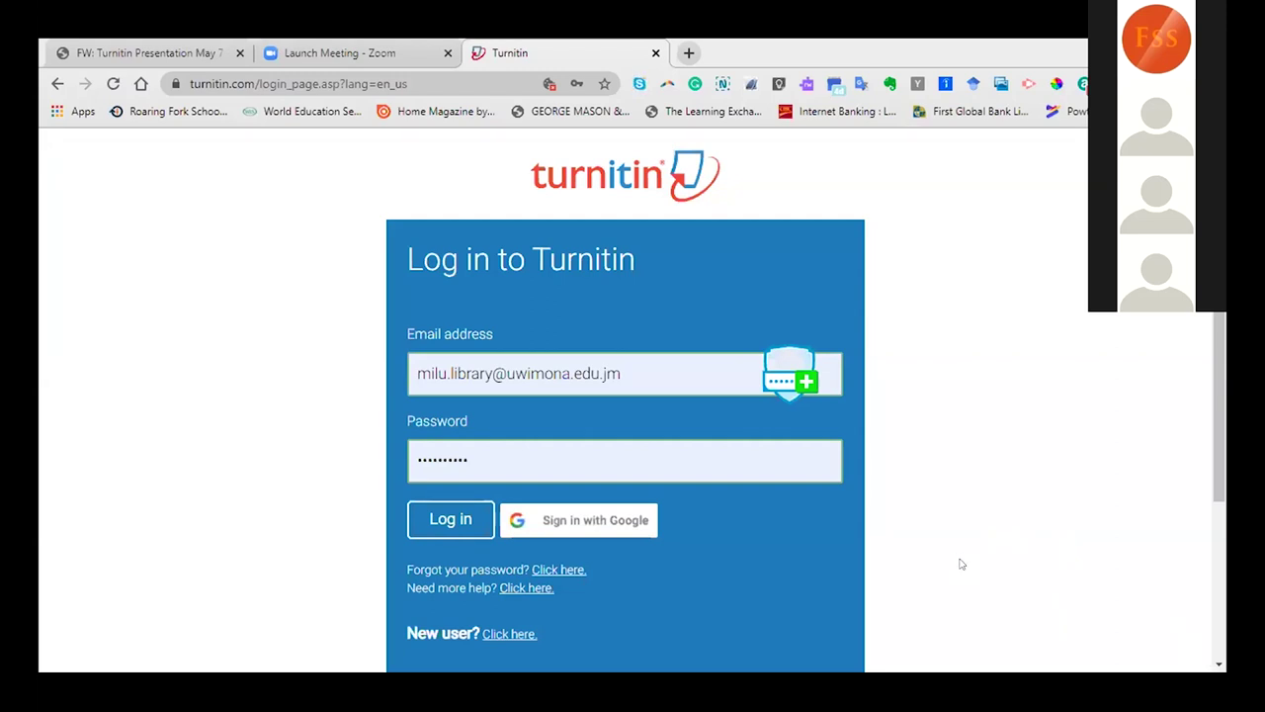
pyautogui.rightClick(1098, 449)
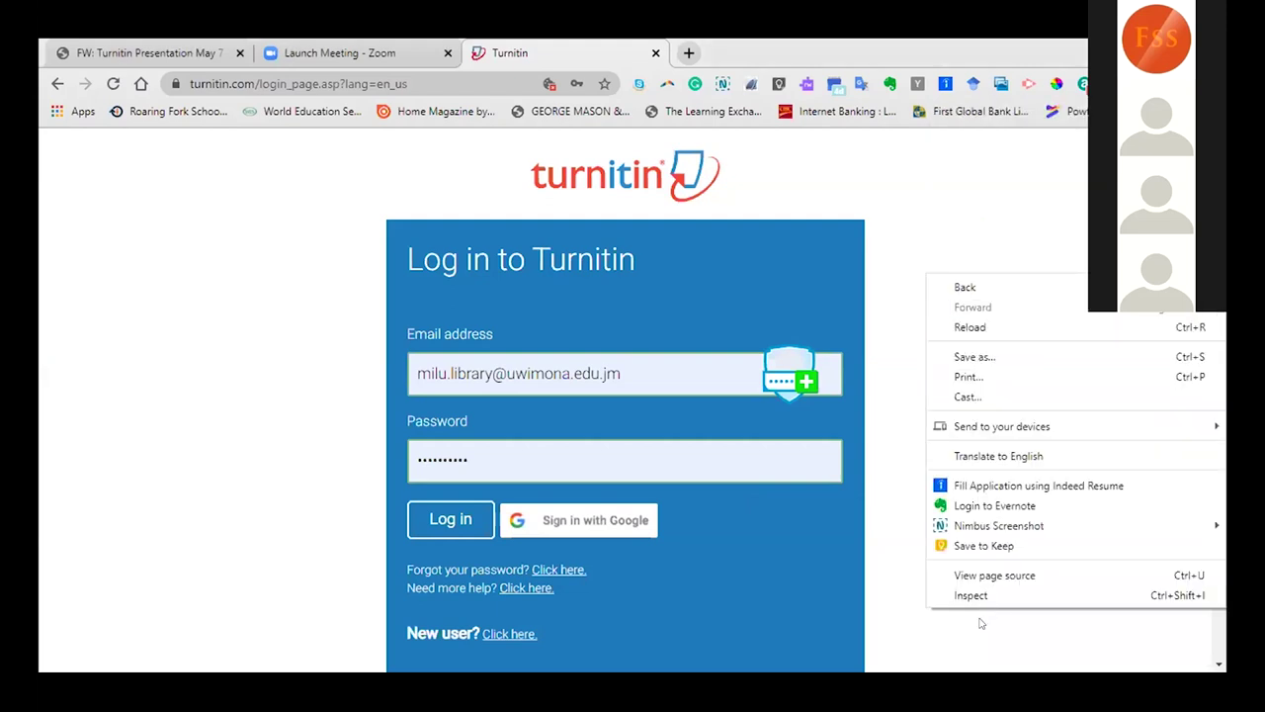
pyautogui.click(922, 647)
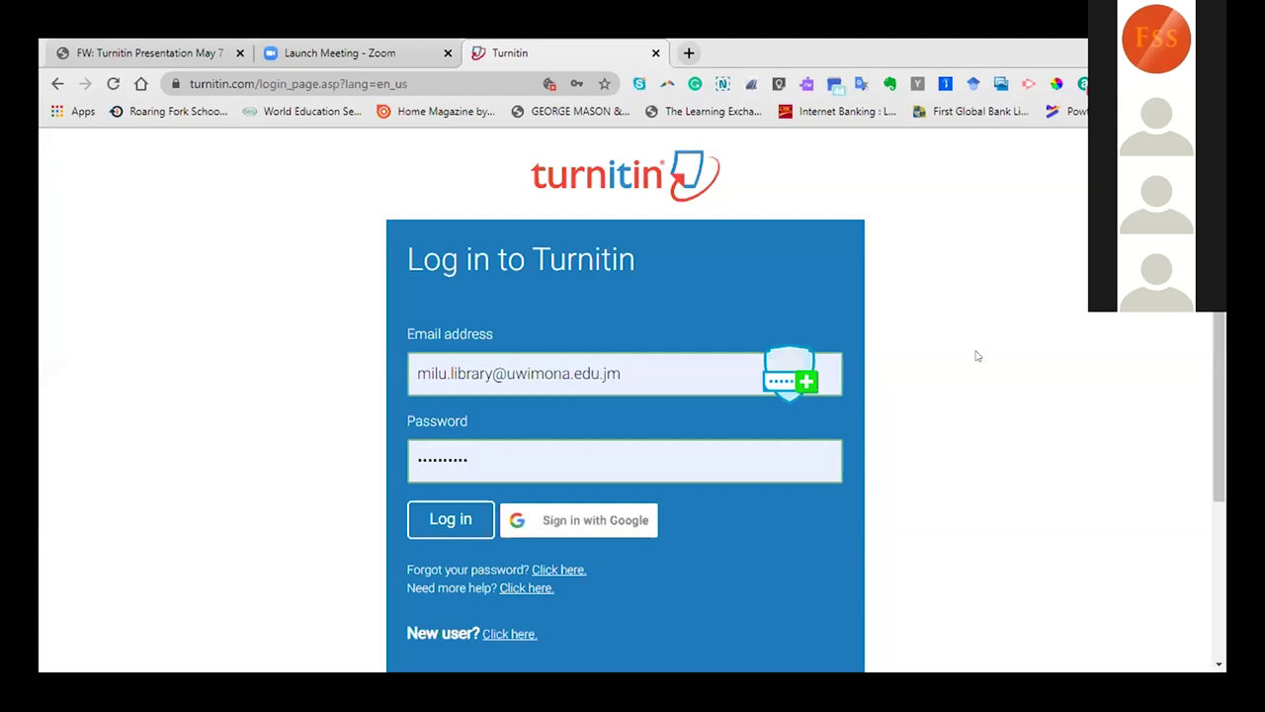
# Step: Scroll down the Turnitin login page and sign in to the student homepage
pyautogui.scroll(-3, 1174, 593)
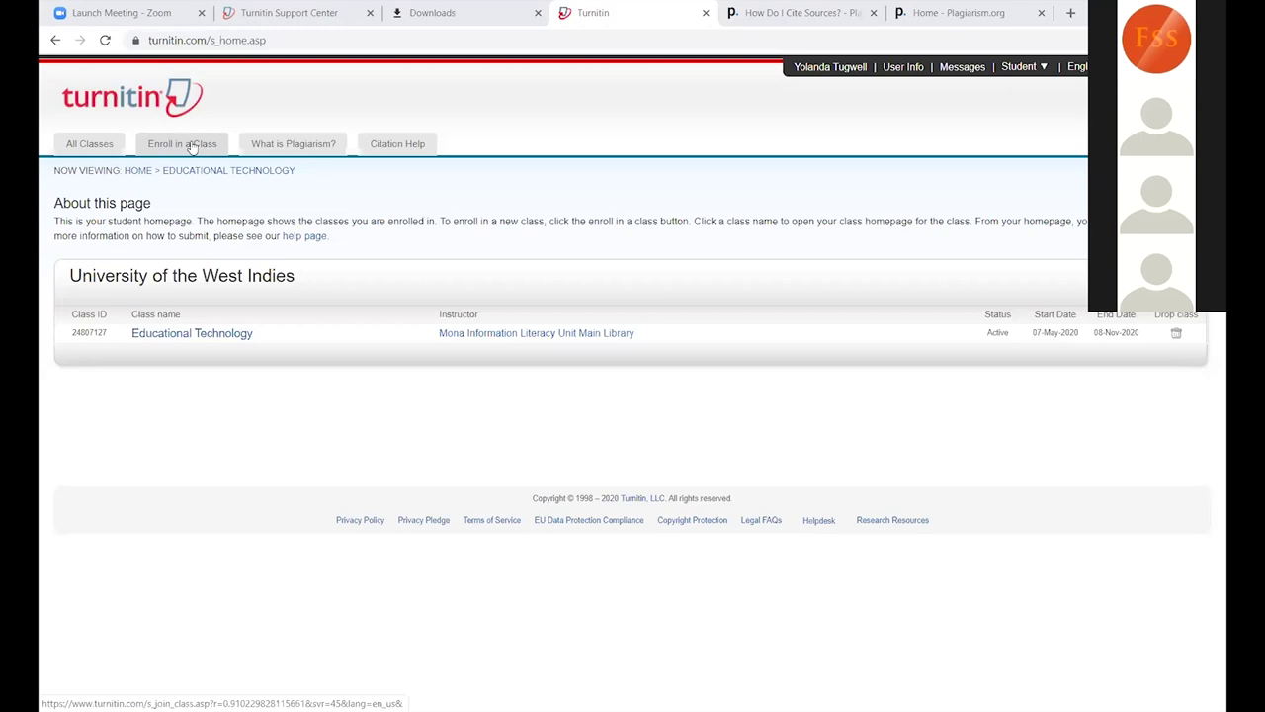
# Step: Open the Enroll in a Class form, then the What is Plagiarism? site in a new tab
pyautogui.click(193, 147)
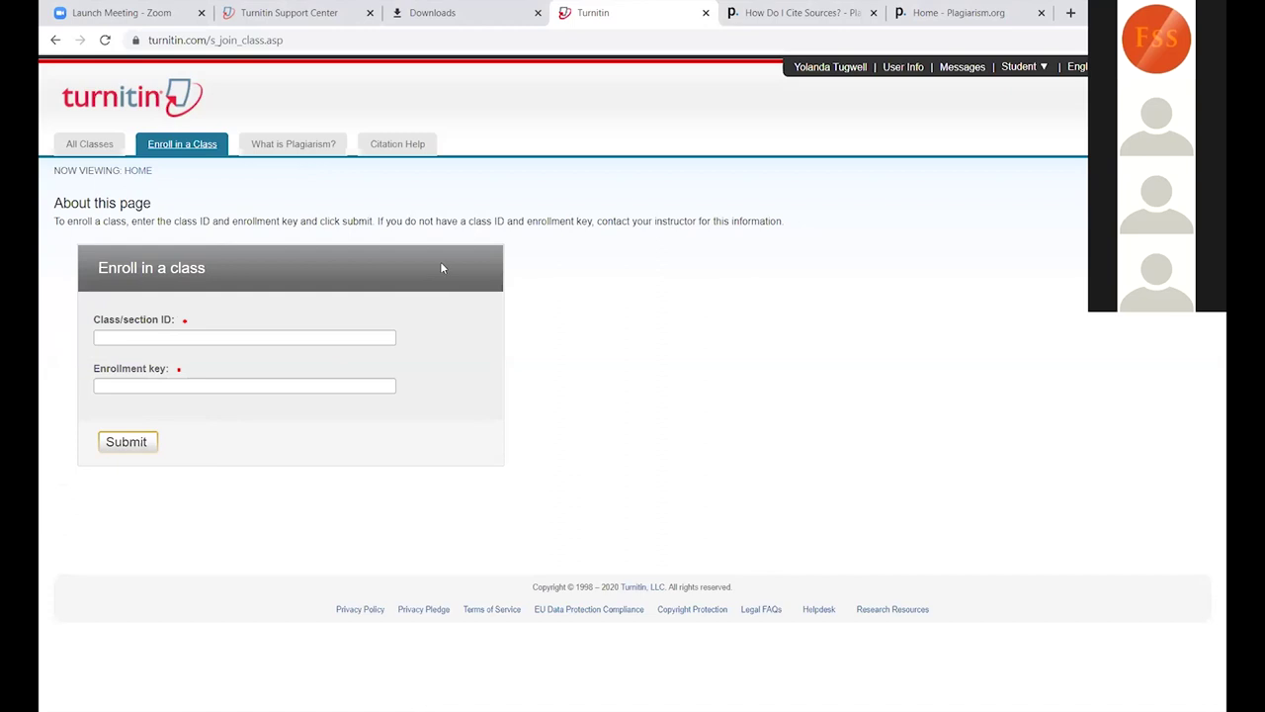
pyautogui.click(308, 155)
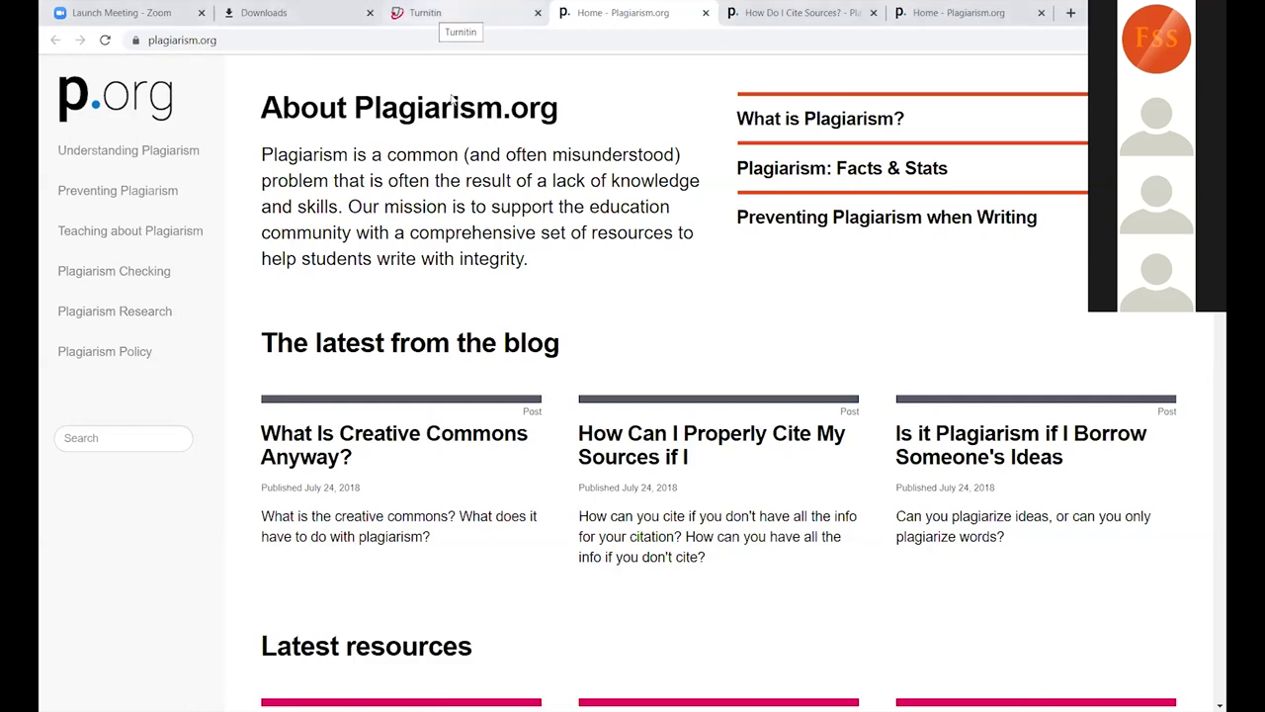
# Step: Switch from plagiarism.org back to the Turnitin Enroll in a Class tab
pyautogui.hotkey('ctrl', 'shift', 'Tab')
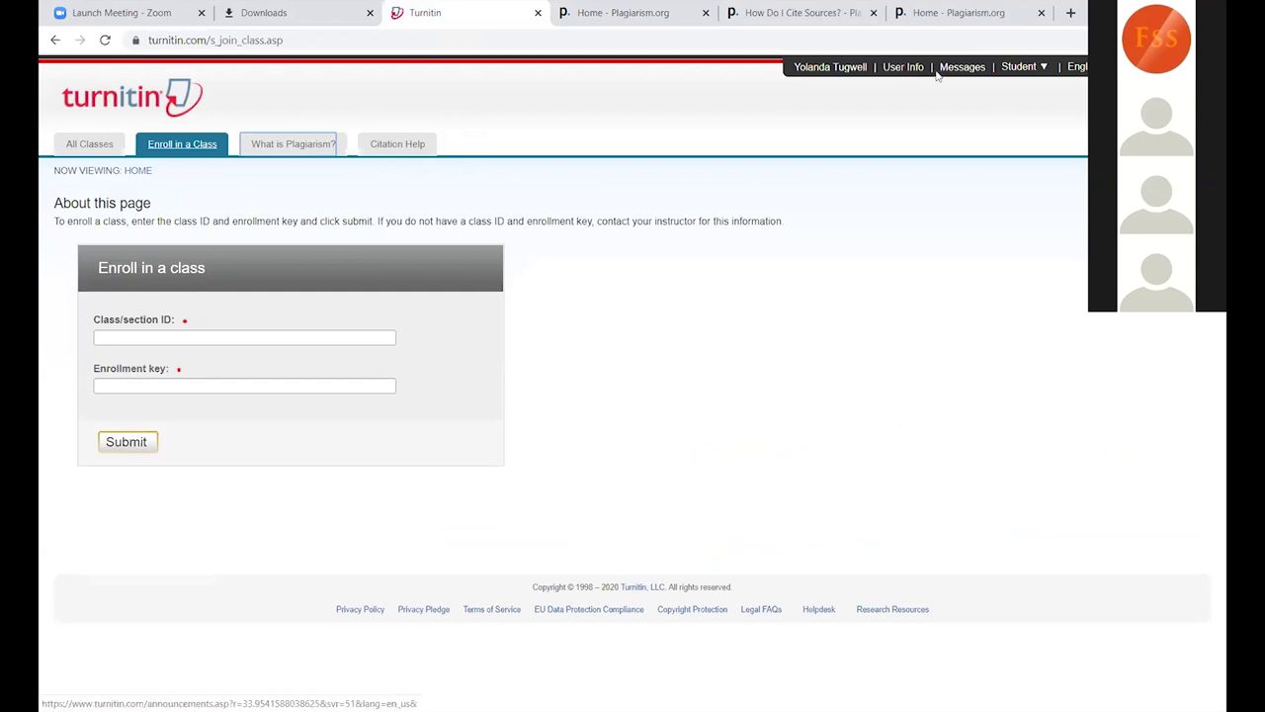
# Step: Open Messages, which shows no announcements or messages
pyautogui.click(963, 69)
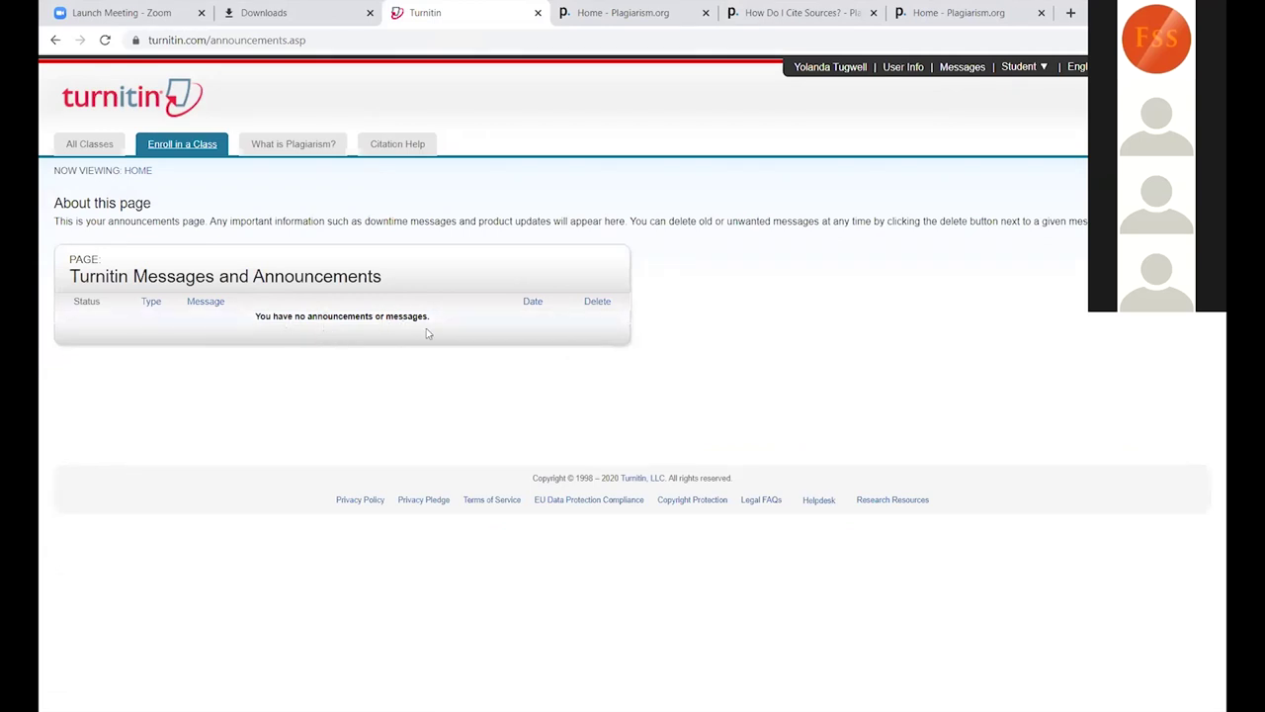
# Step: In User Info, keep Single file upload as the default submission type, then return to All Classes
pyautogui.click(902, 70)
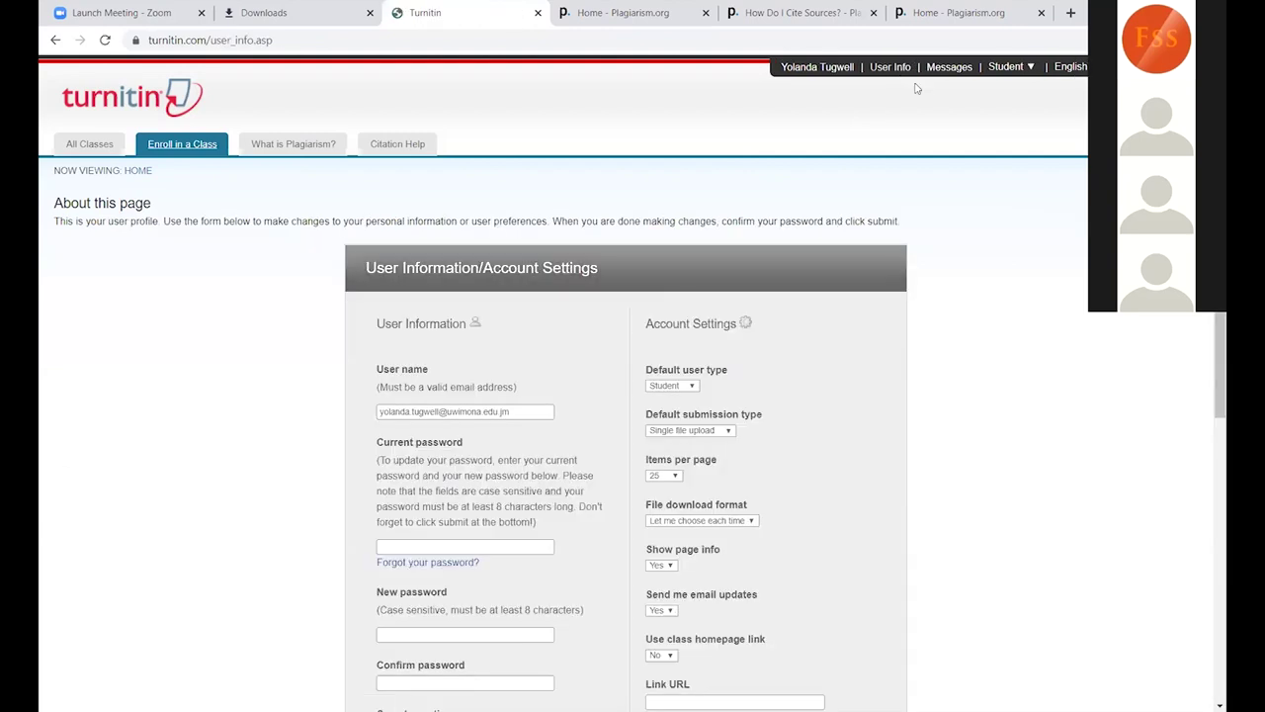
pyautogui.scroll(-3, 1209, 398)
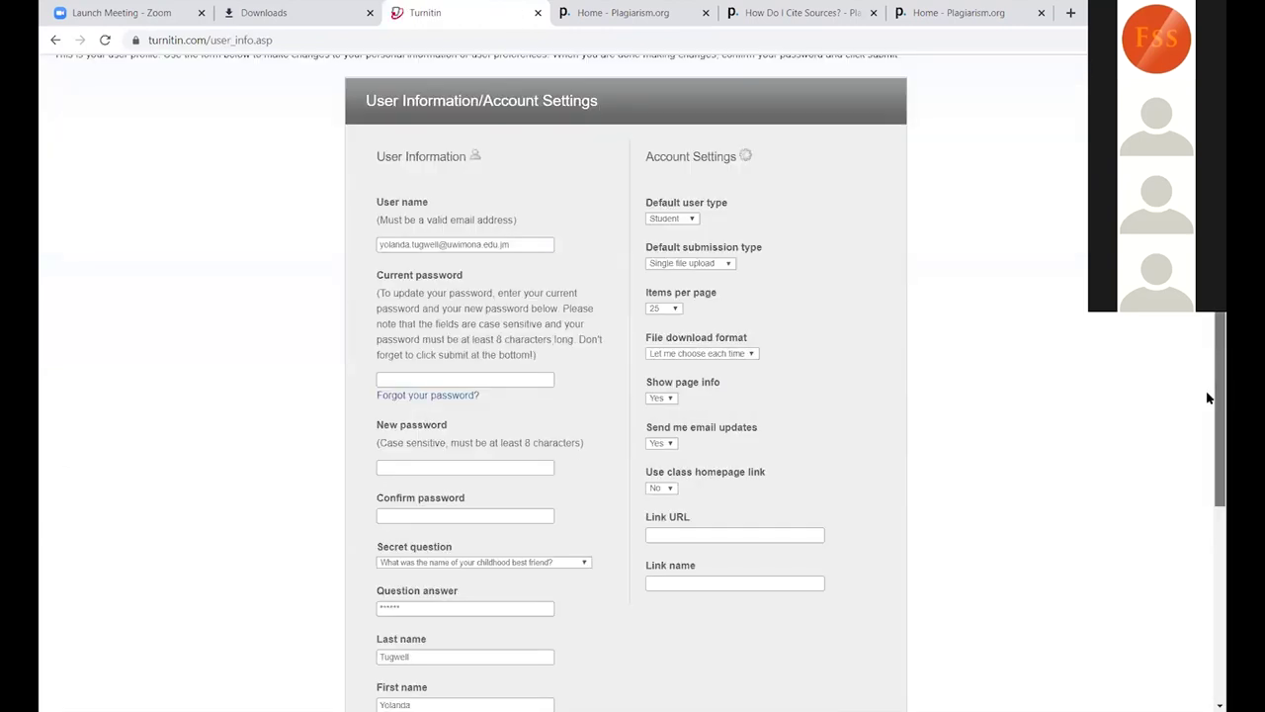
pyautogui.scroll(-1, 1207, 450)
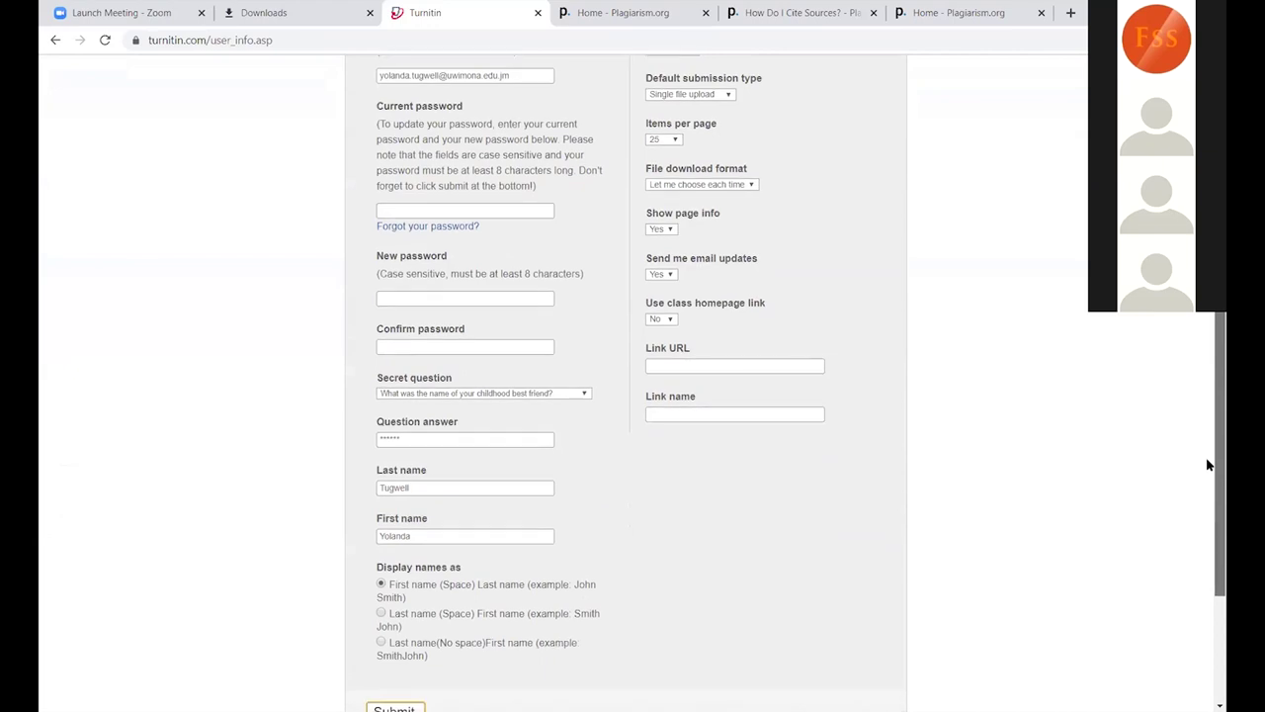
pyautogui.scroll(2, 1206, 404)
pyautogui.scroll(1, 1208, 381)
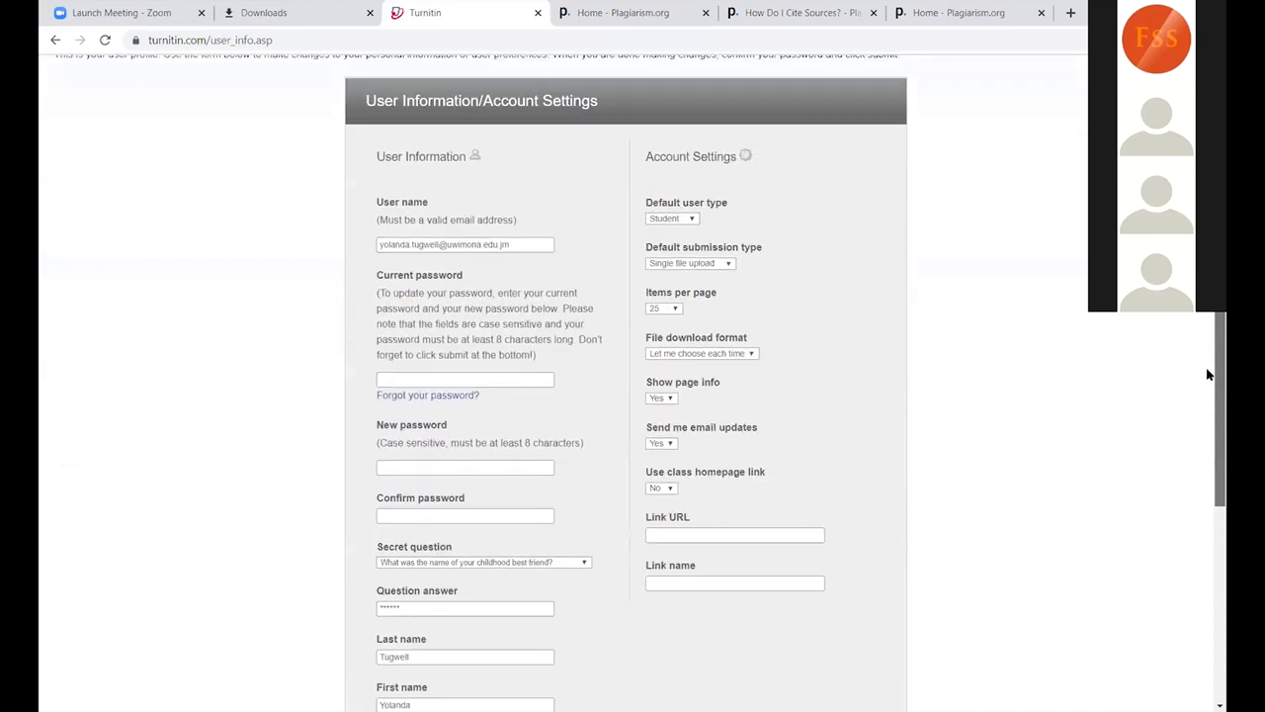
pyautogui.click(730, 264)
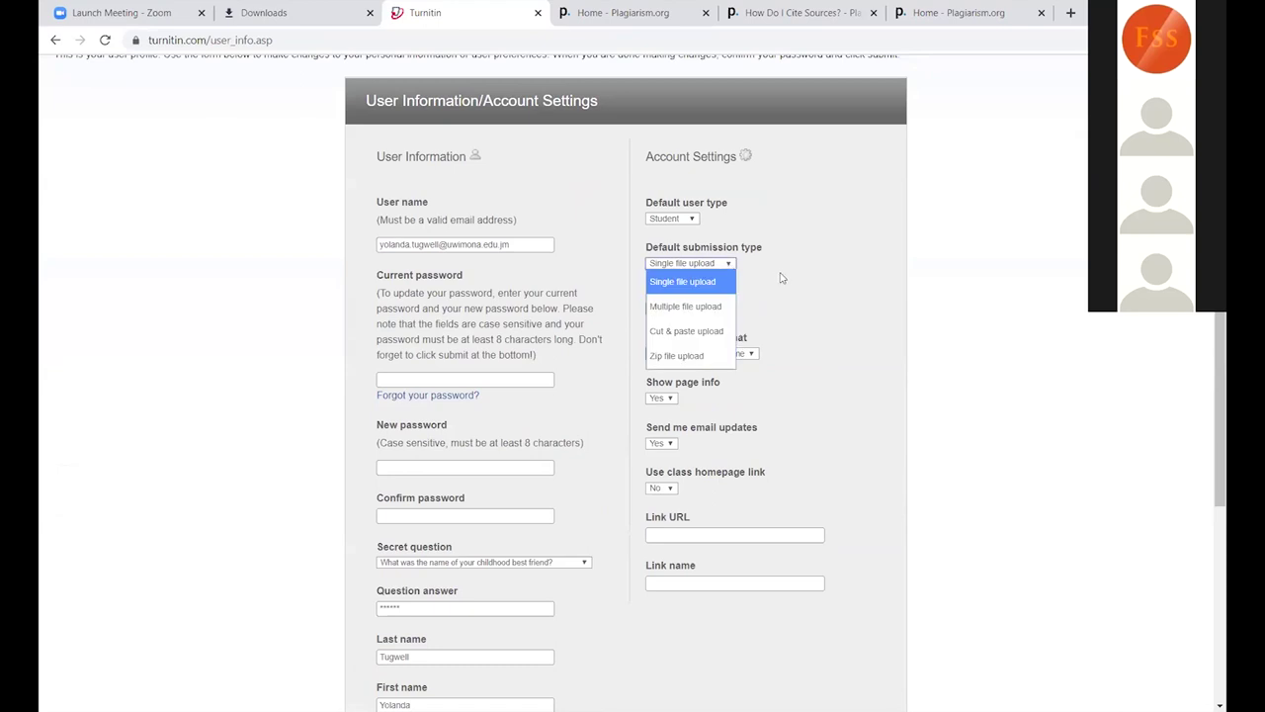
pyautogui.click(716, 285)
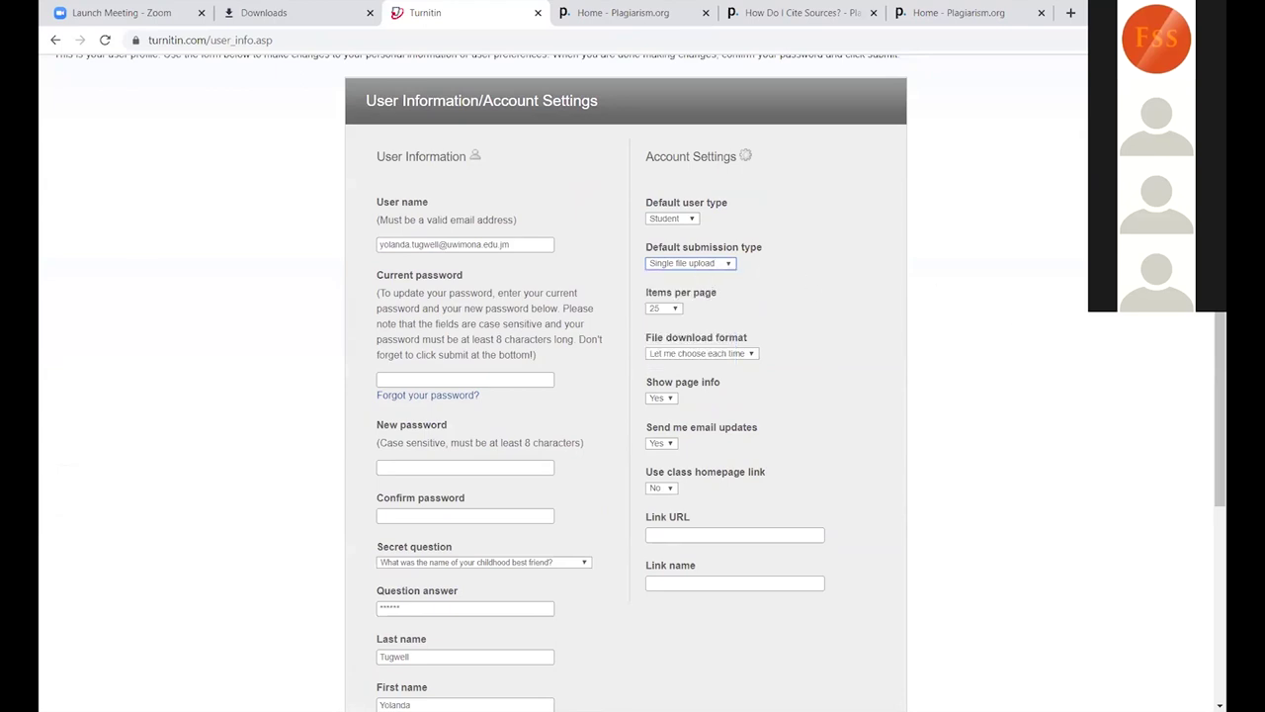
pyautogui.scroll(2, 801, 140)
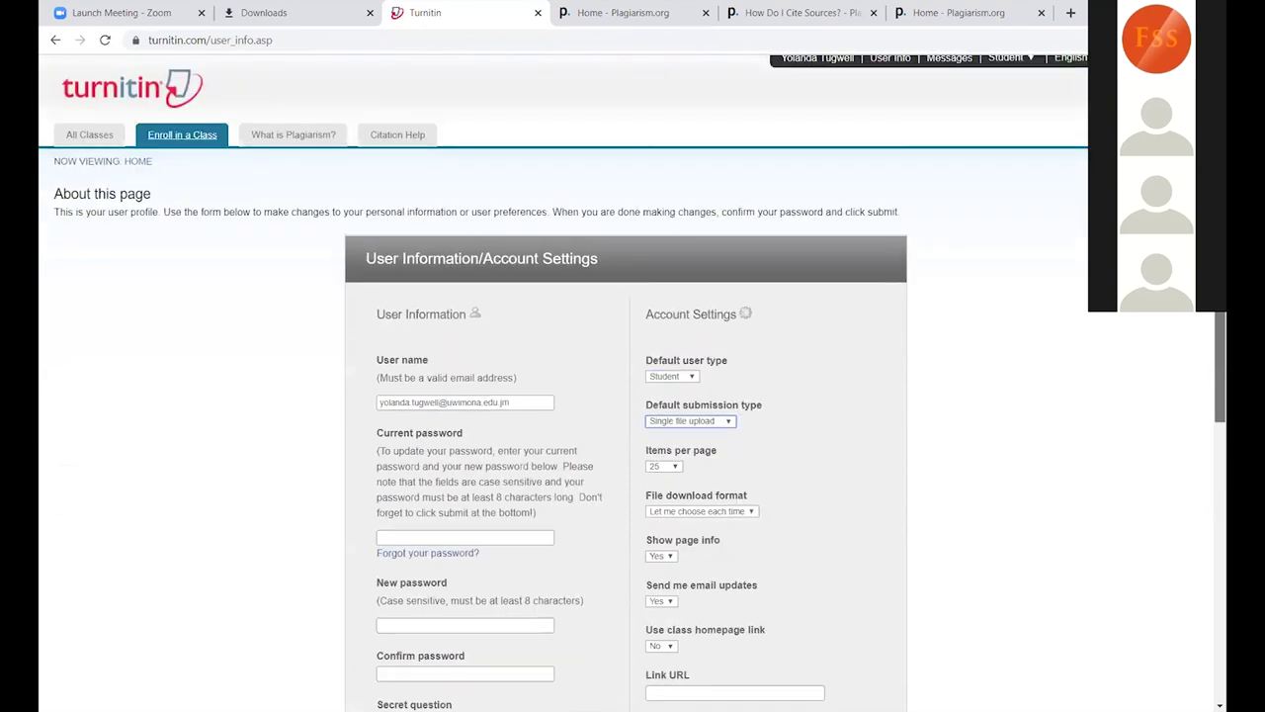
pyautogui.click(95, 134)
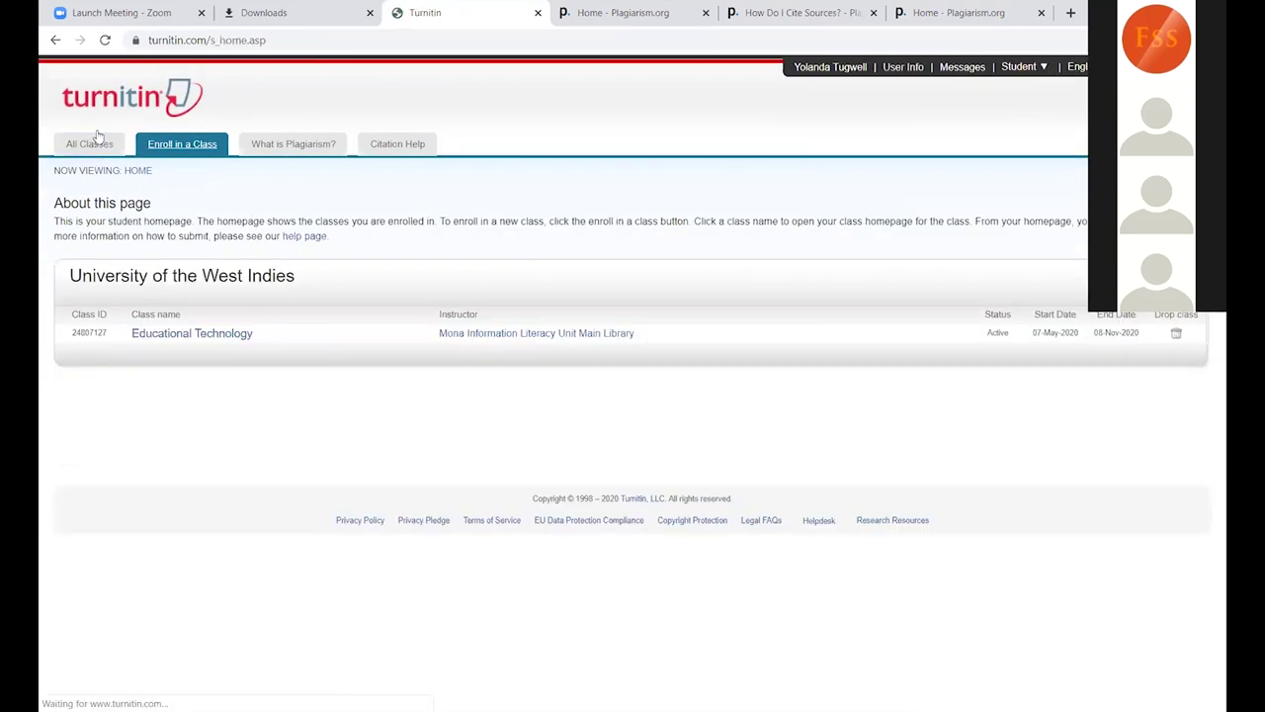
# Step: Open the Educational Technology class to see its Dissertation assignment
pyautogui.click(198, 334)
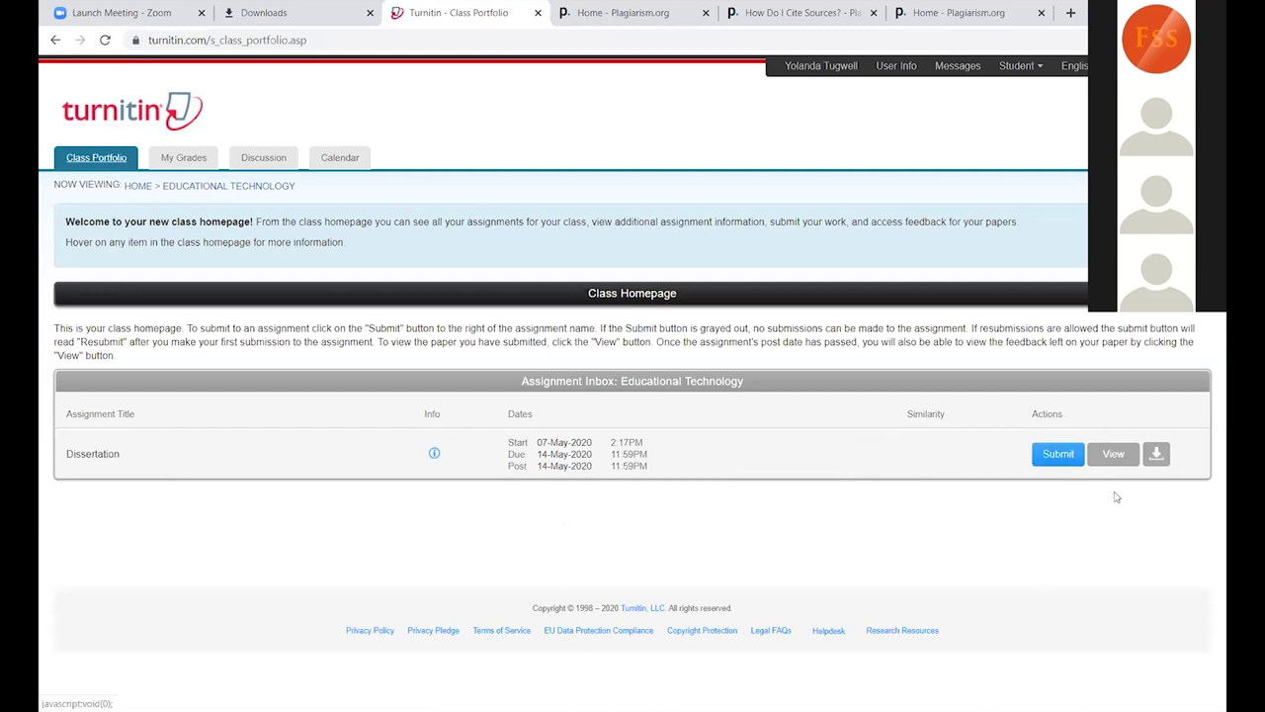
# Step: Start a Single File Upload submission for the Dissertation assignment
pyautogui.click(1060, 456)
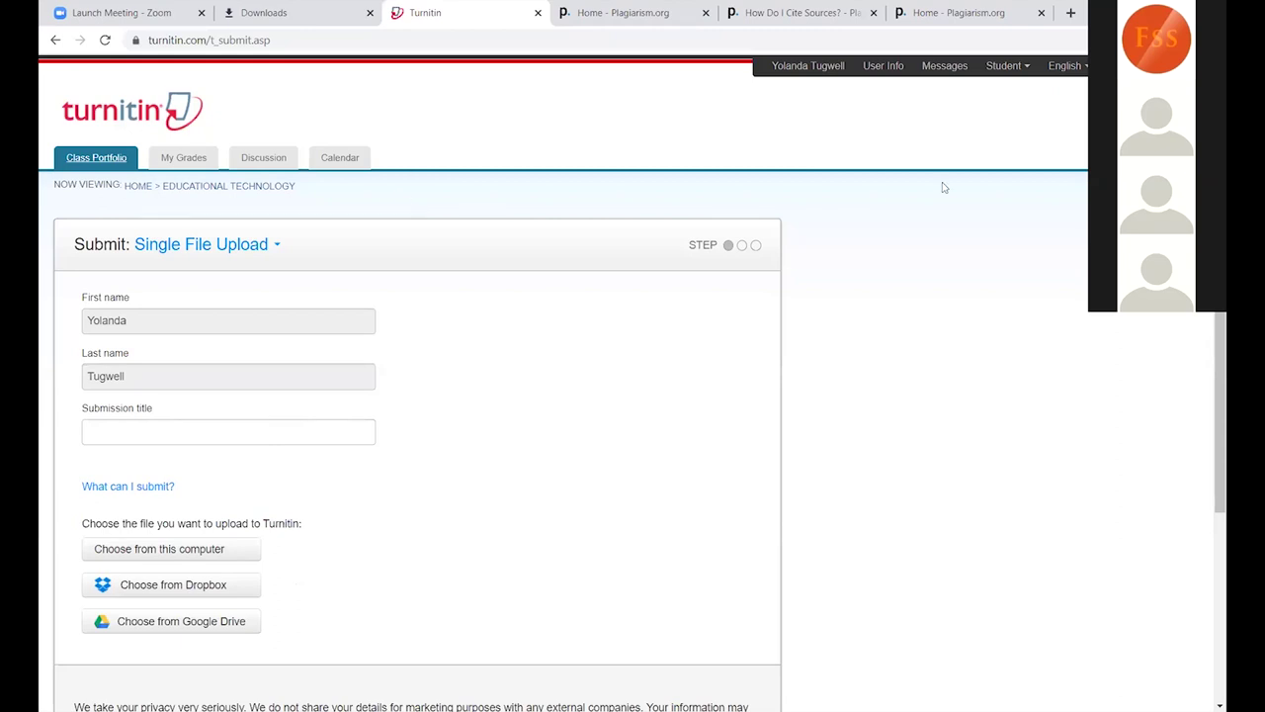
# Step: Leave the submission form via Messages and go back to the All Classes homepage
pyautogui.click(946, 78)
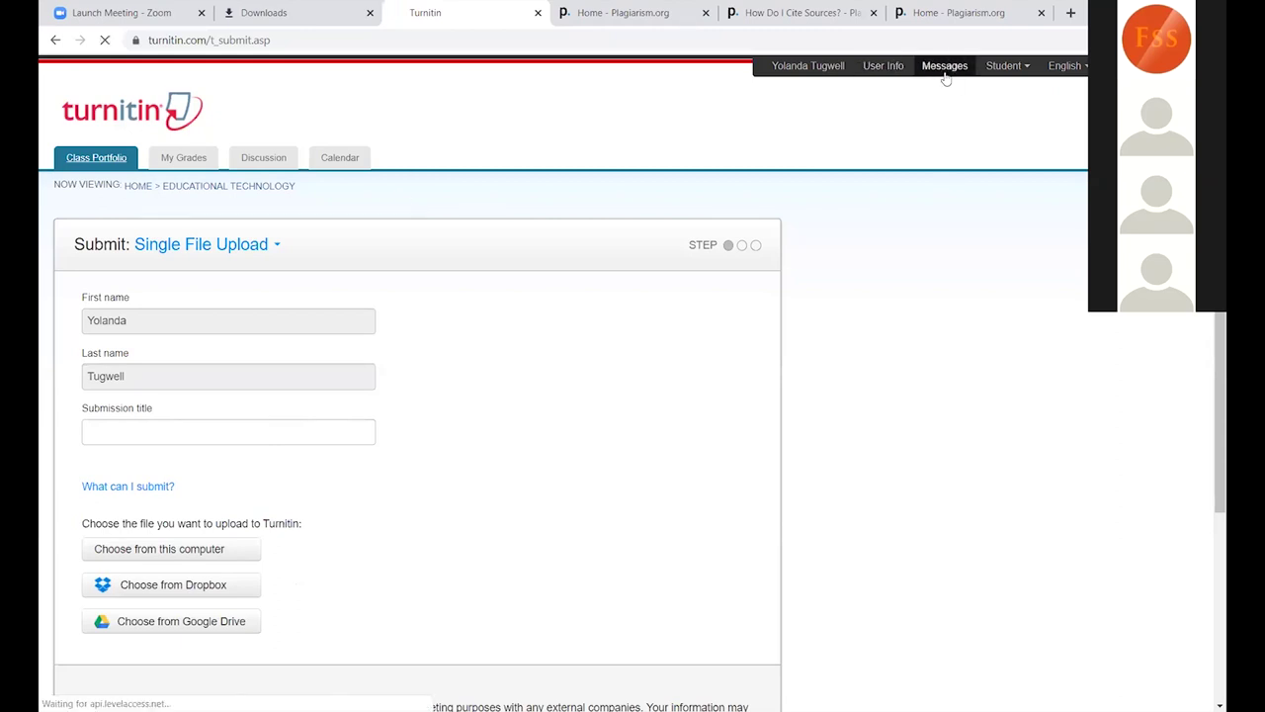
pyautogui.click(104, 145)
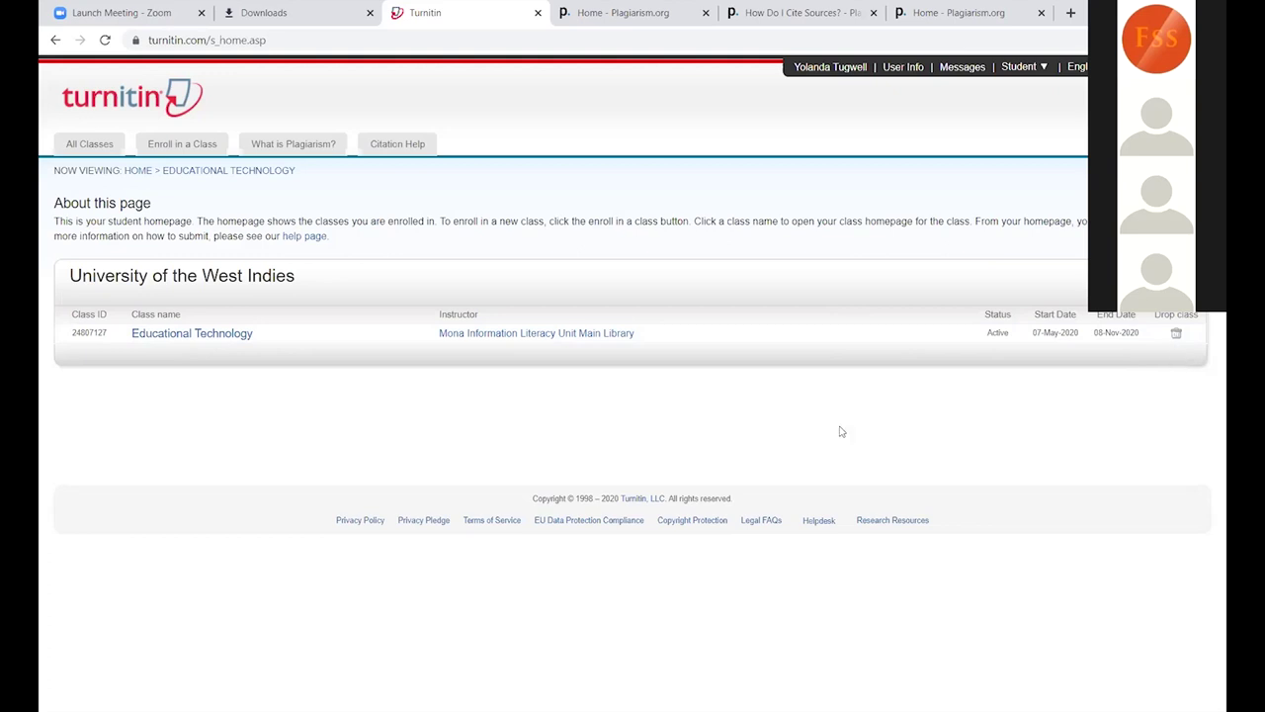
# Step: Open Educational Technology, then switch to the filled-in Turnitin login window
pyautogui.click(213, 339)
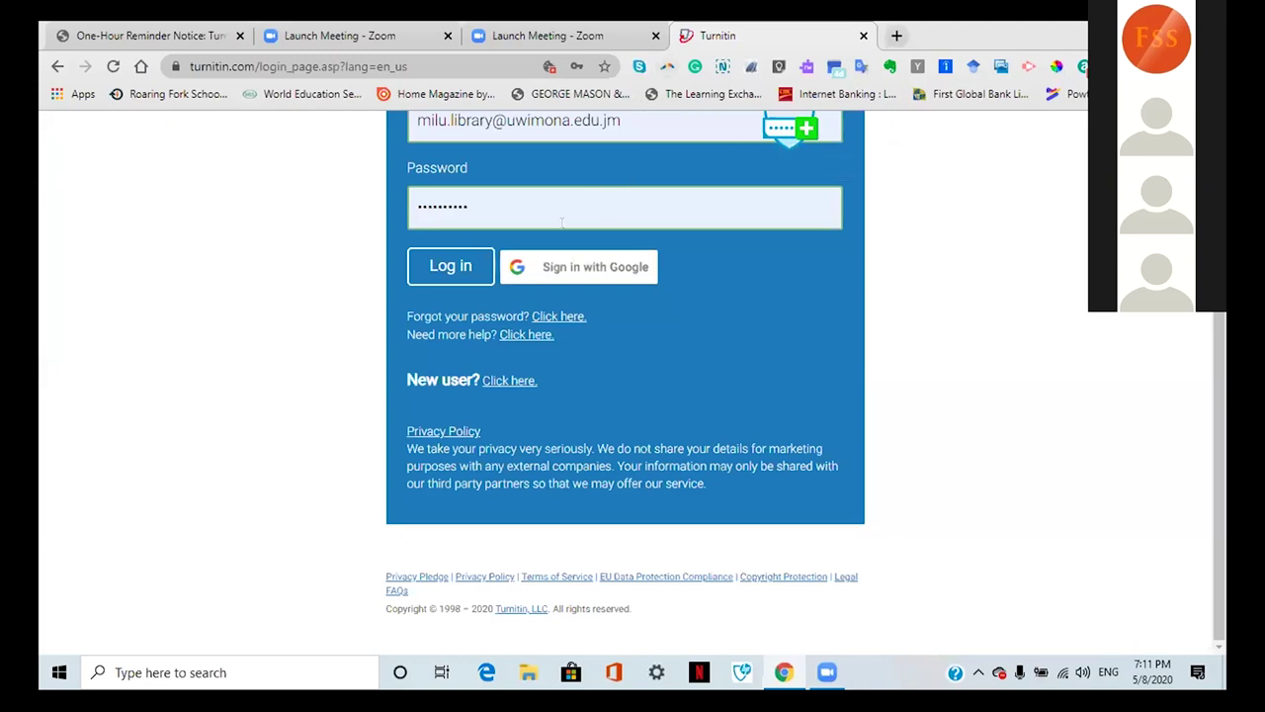
pyautogui.click(514, 209)
pyautogui.scroll(3, 957, 282)
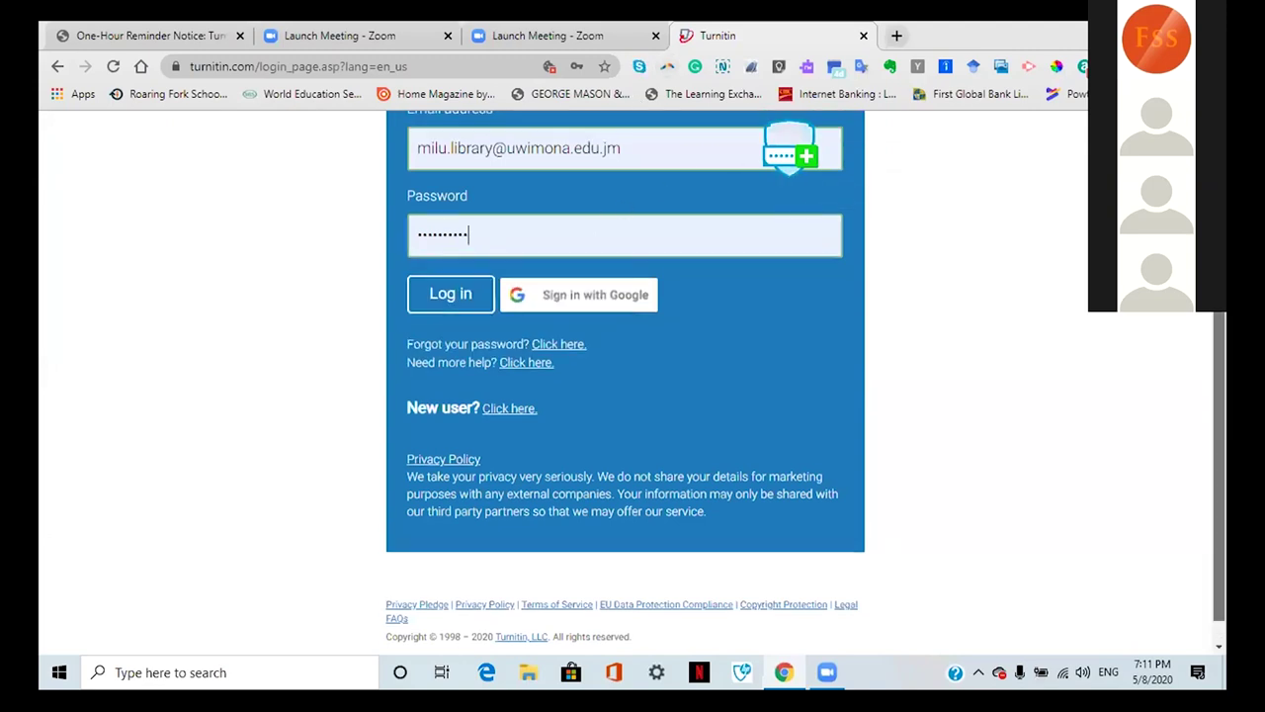
pyautogui.scroll(1, 806, 379)
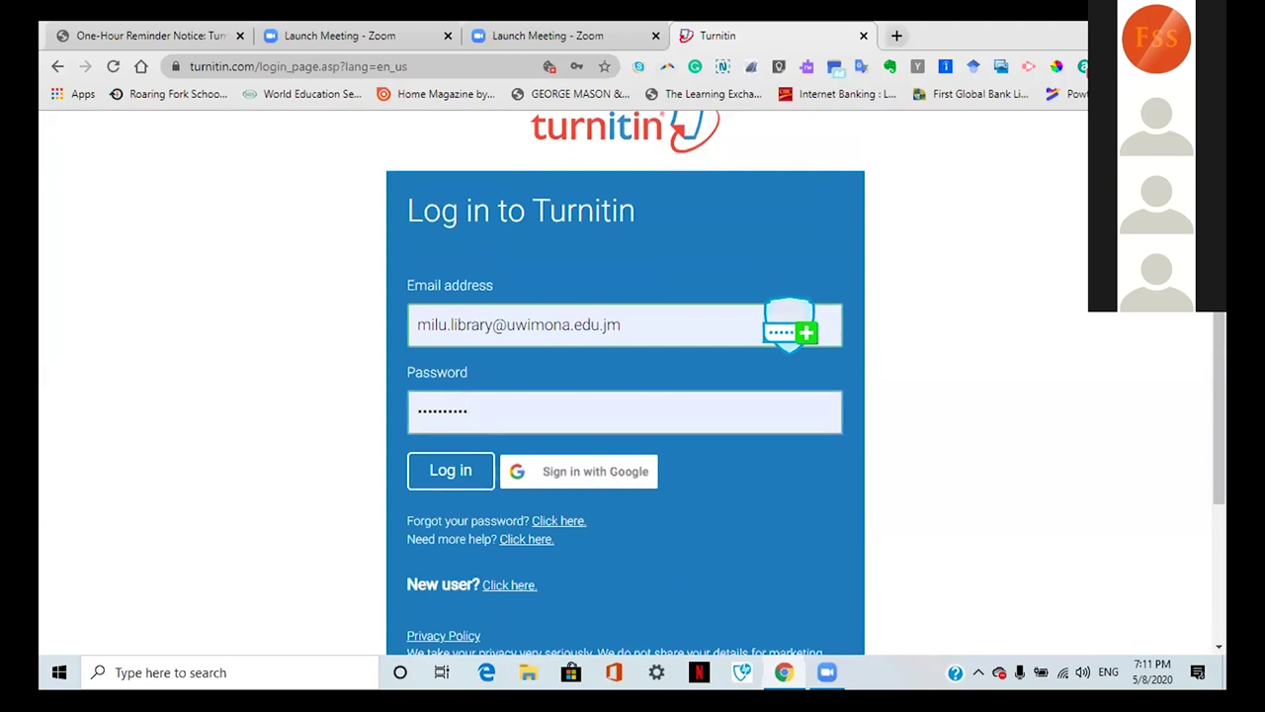
# Step: Sign in as instructor and bring up the blank Create a new class form
pyautogui.click(428, 477)
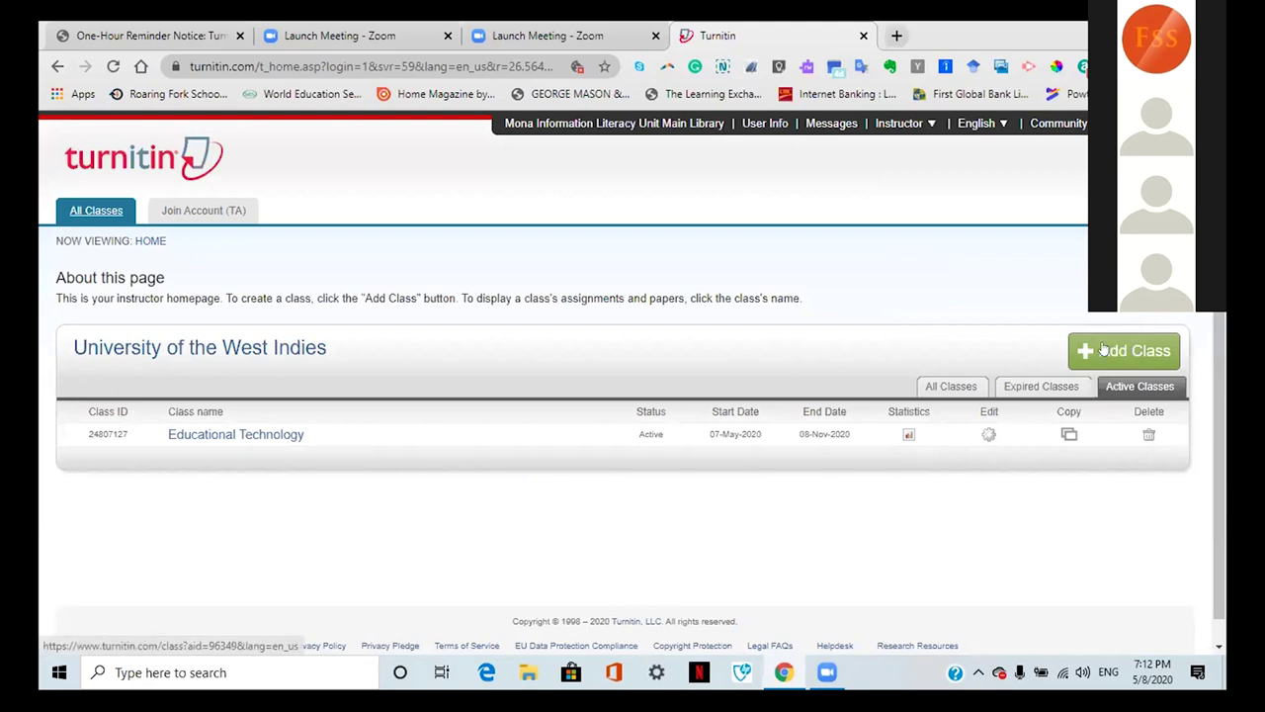
pyautogui.click(1104, 348)
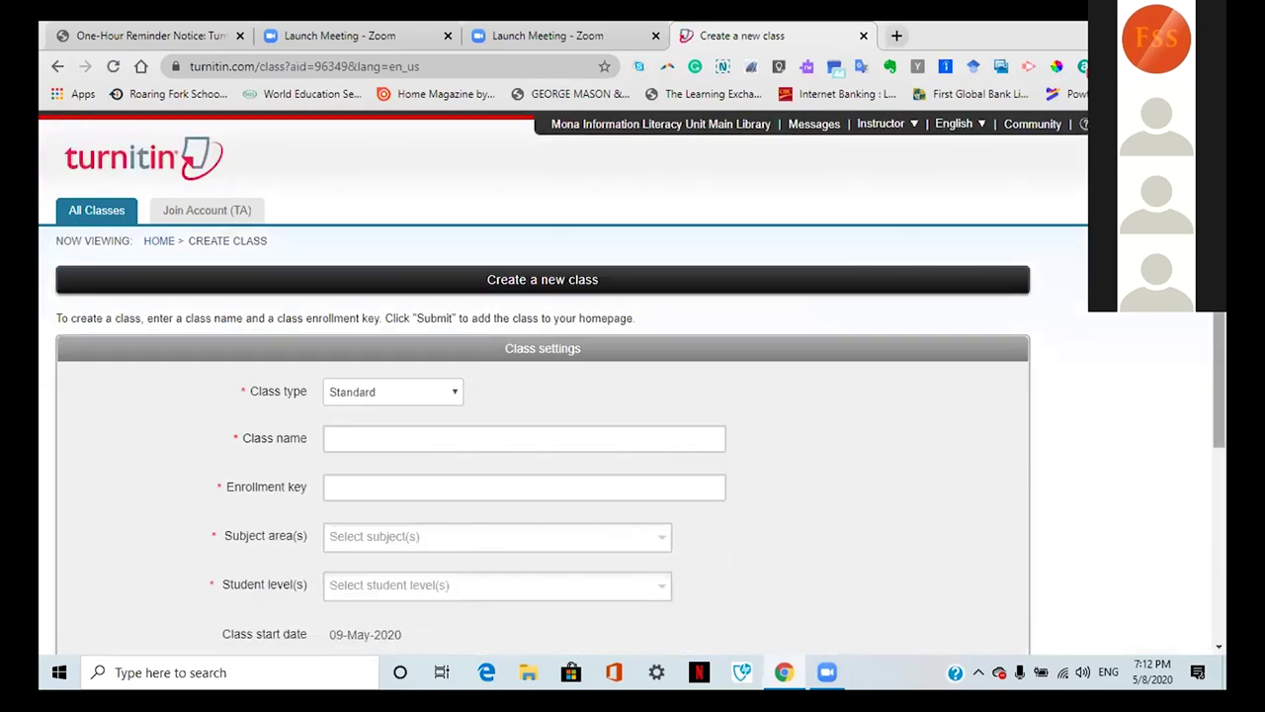
# Step: Name the new class Test and enter its enrollment key
pyautogui.scroll(-3, 810, 351)
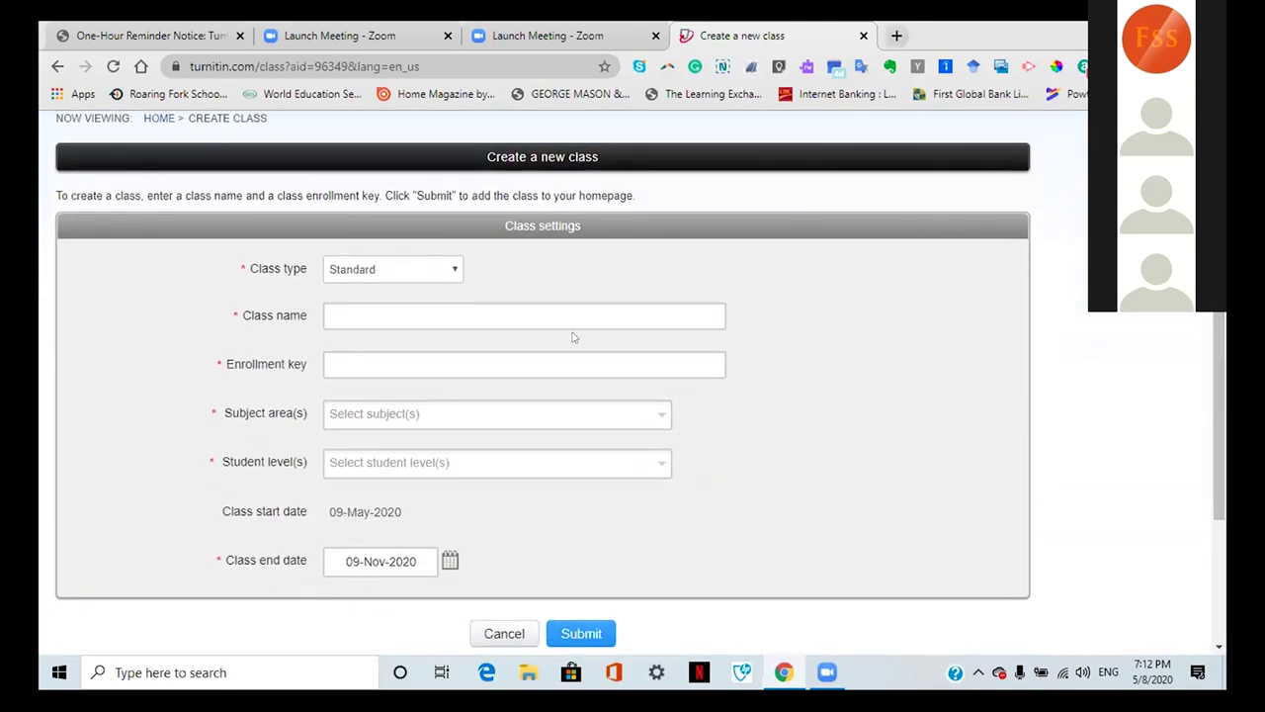
pyautogui.click(473, 316)
pyautogui.write('Test')
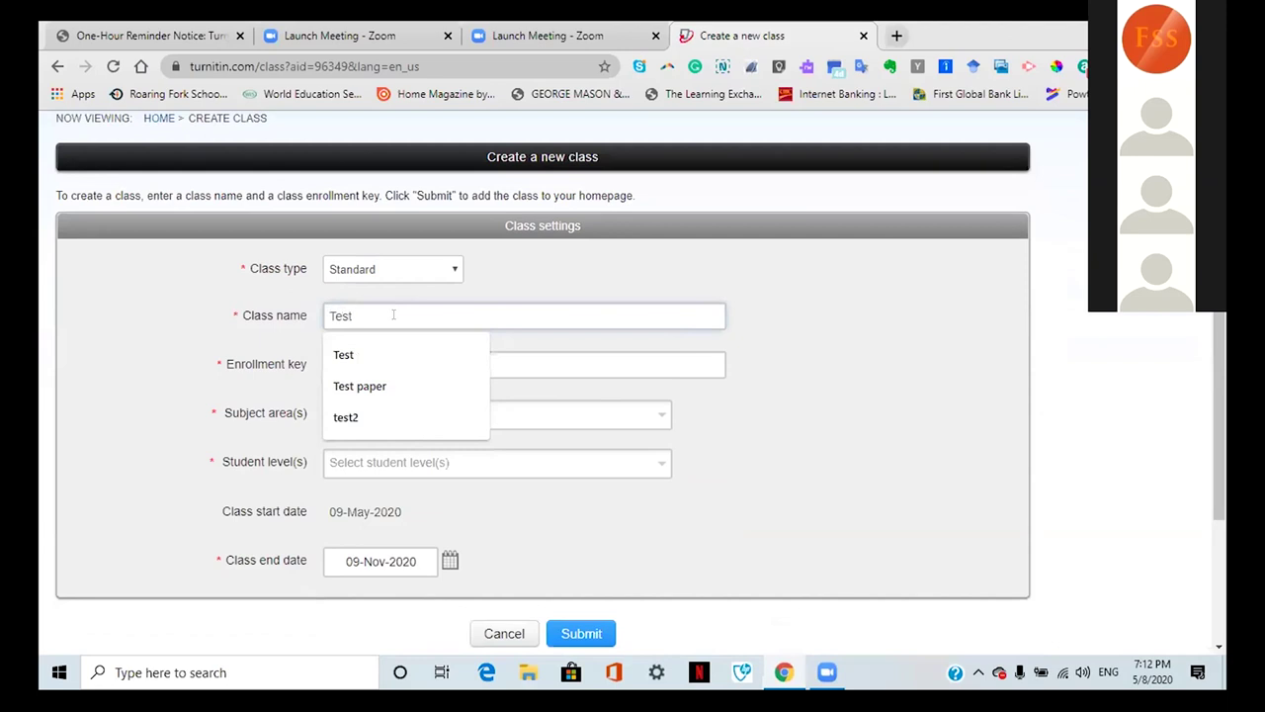
pyautogui.click(251, 346)
pyautogui.click(342, 354)
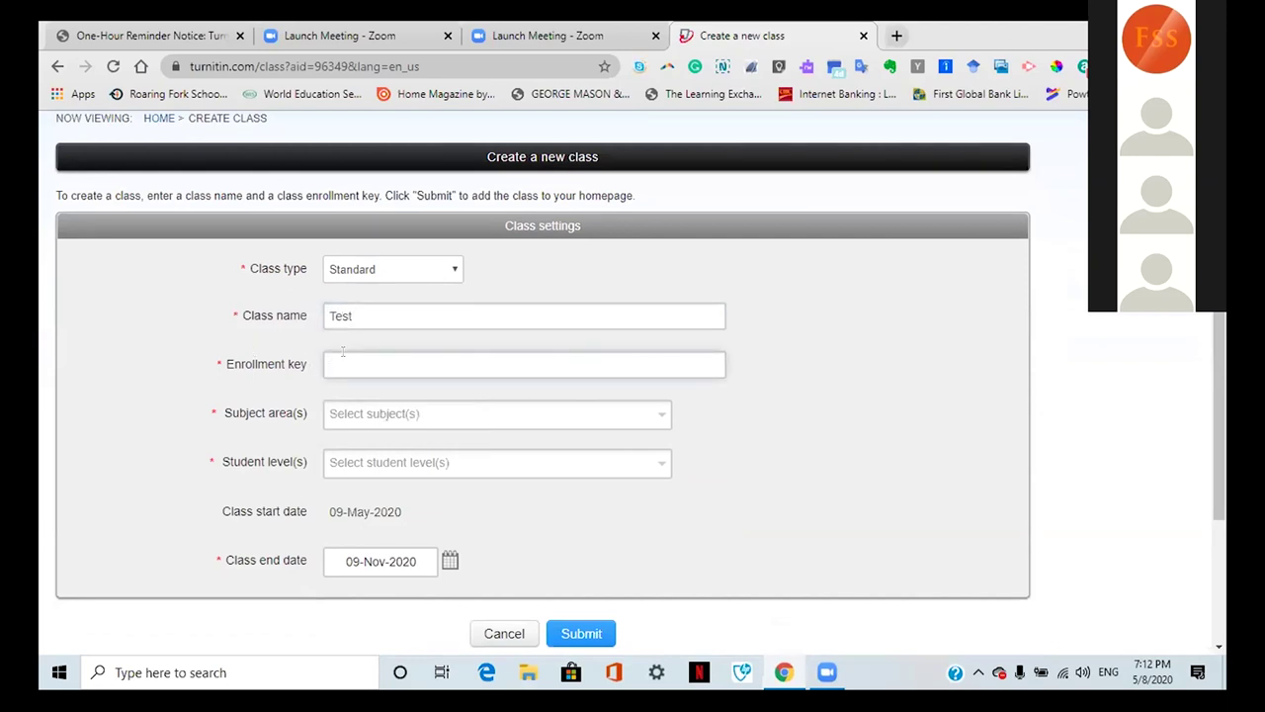
pyautogui.write('00000')
# Step: Choose Career/Technical as subject and Graduate as student level, then submit the class
pyautogui.rightClick(660, 417)
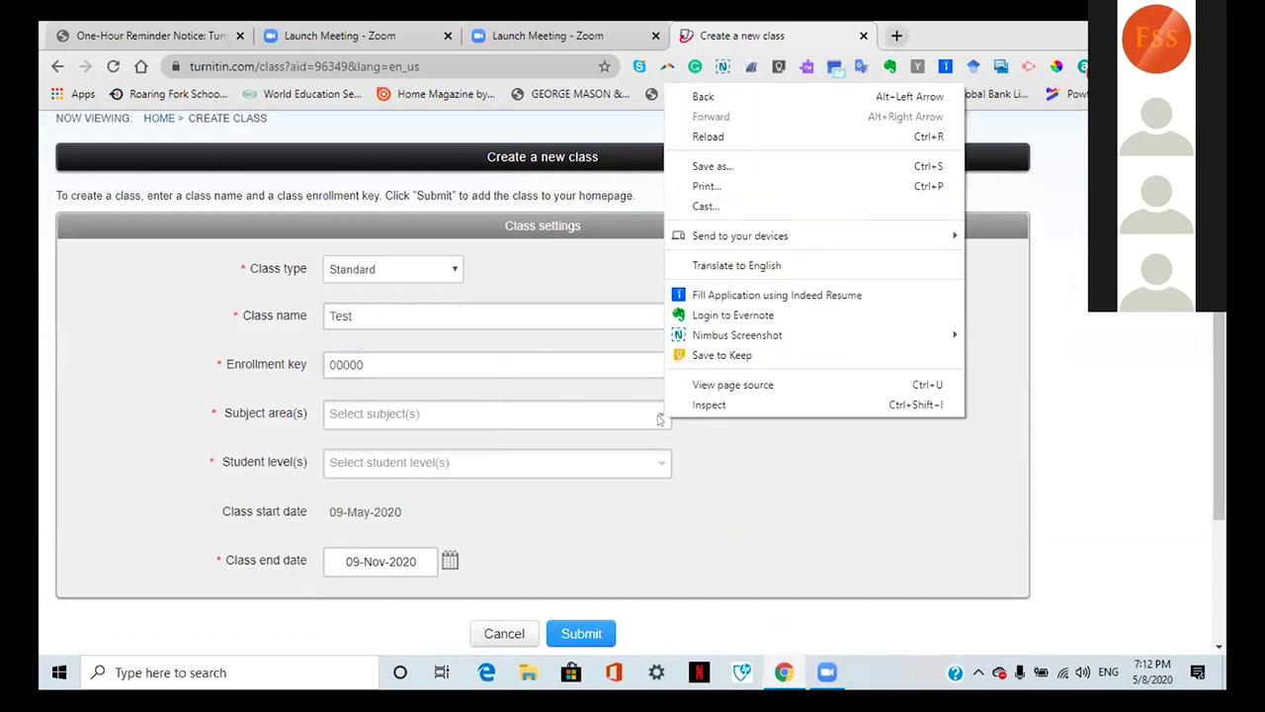
pyautogui.click(660, 418)
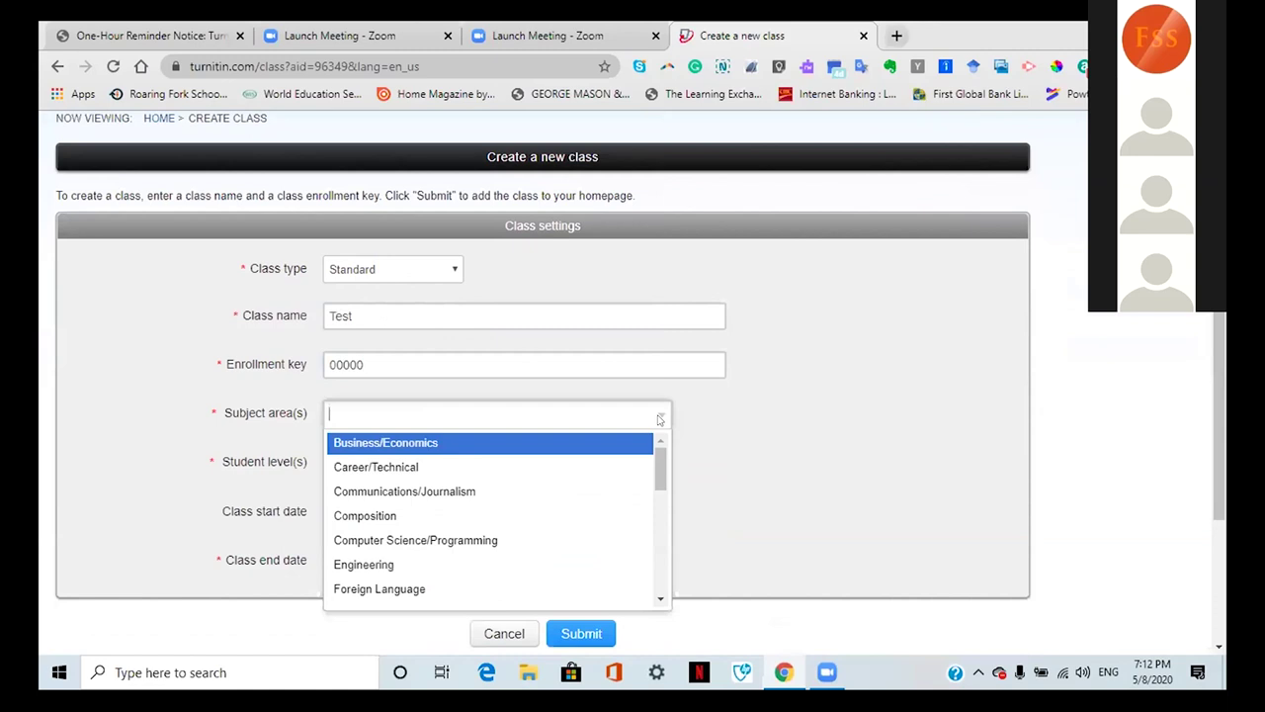
pyautogui.click(506, 466)
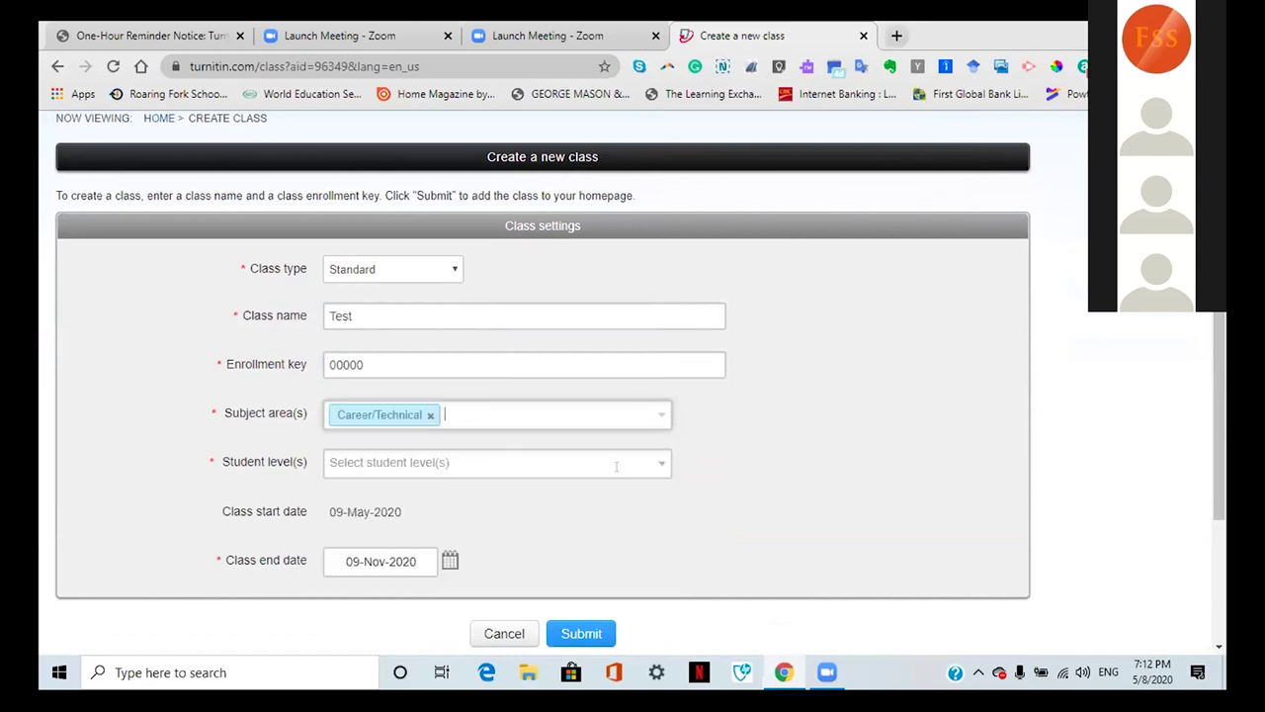
pyautogui.click(660, 462)
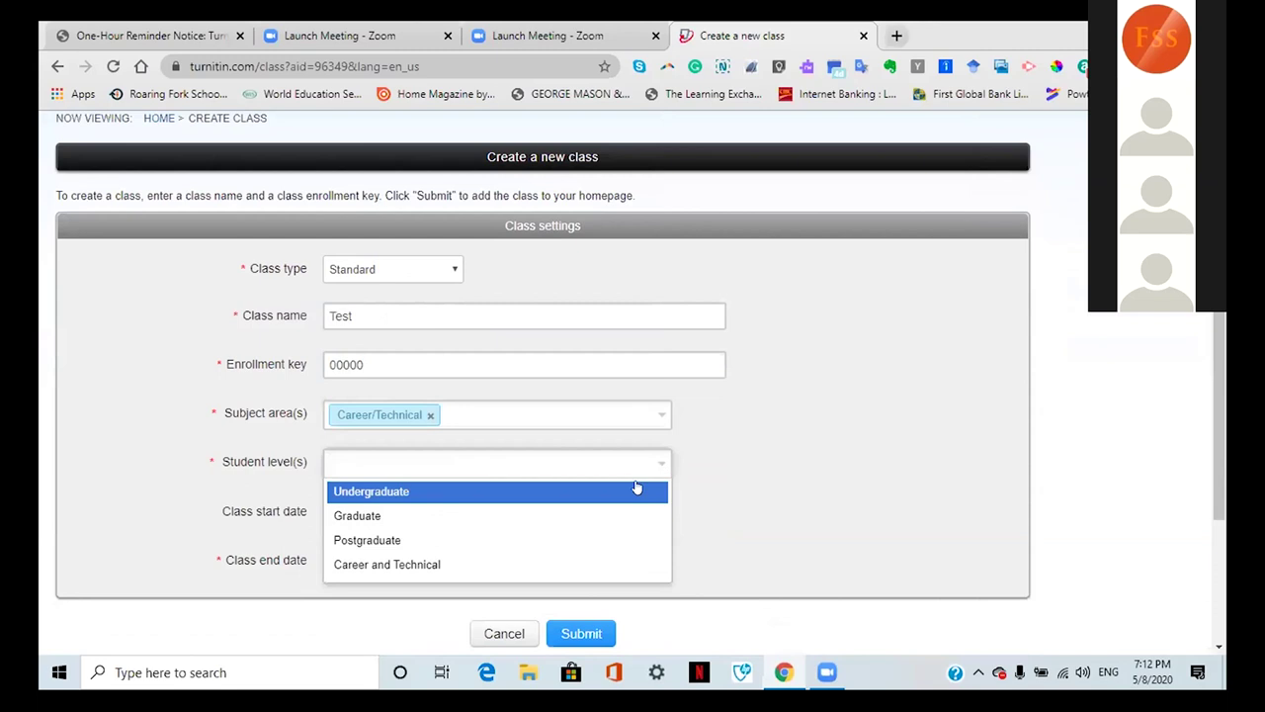
pyautogui.click(532, 516)
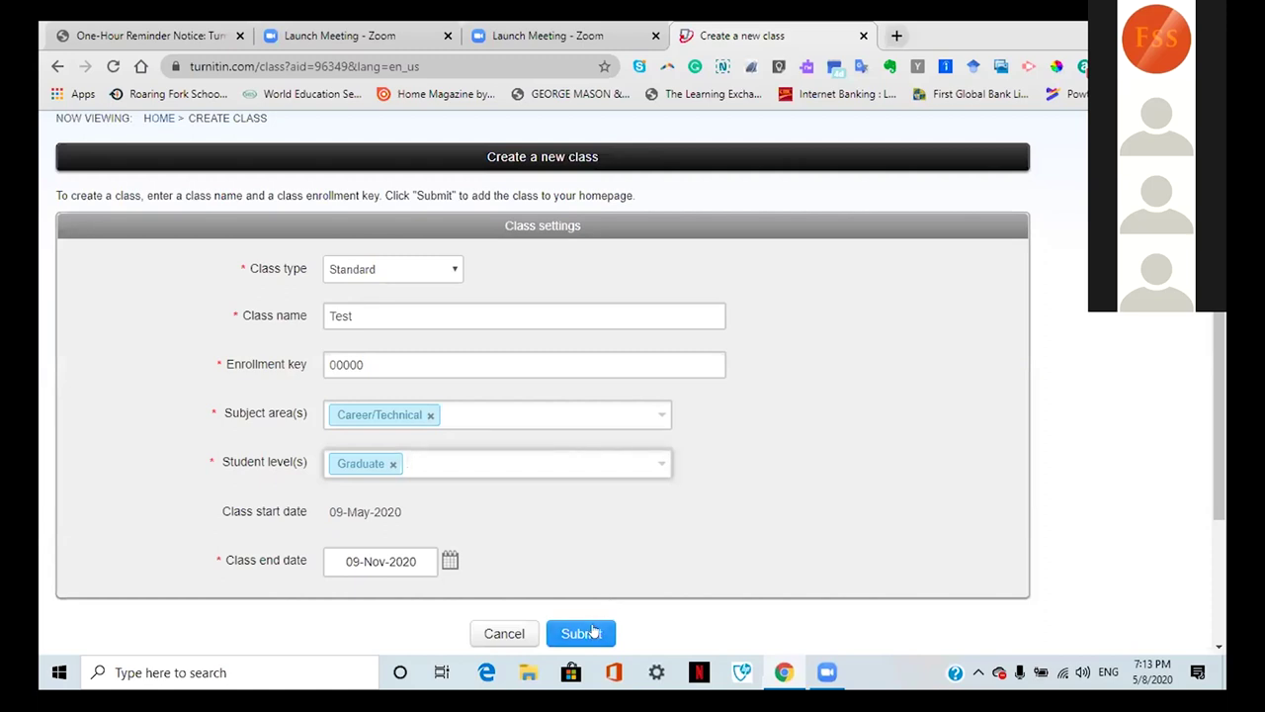
pyautogui.click(593, 632)
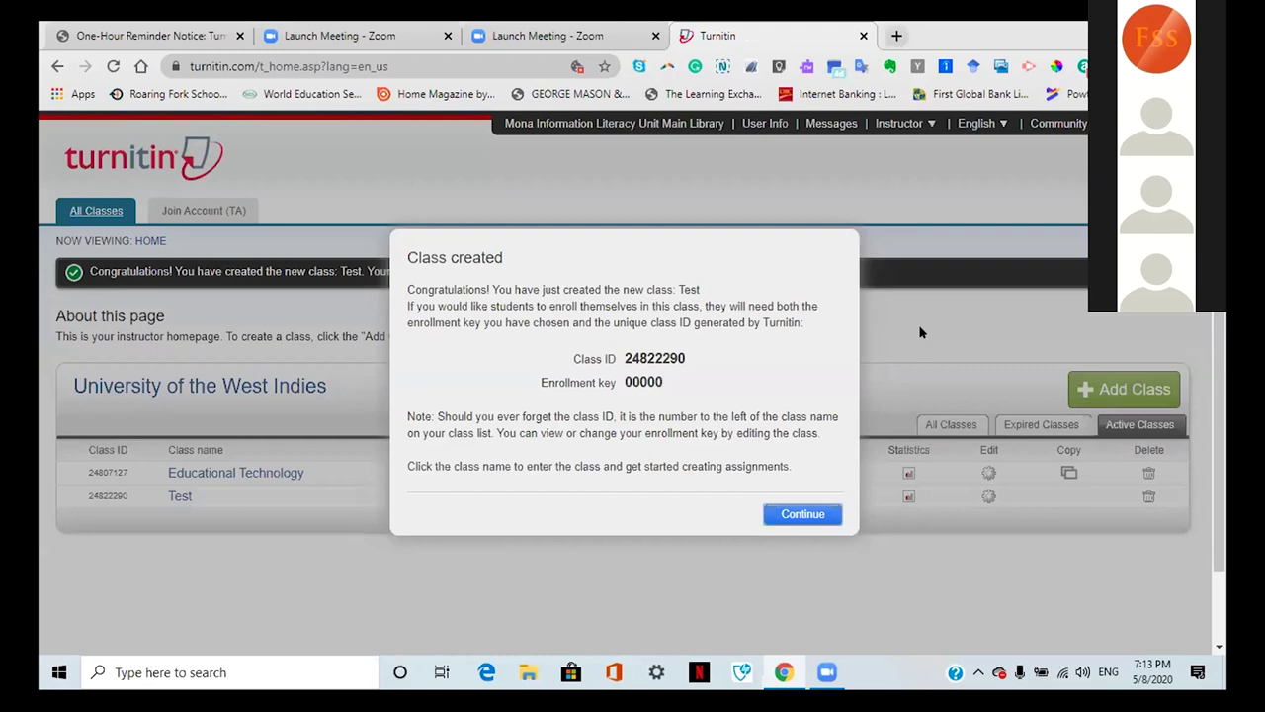
# Step: Dismiss the Class created confirmation to return to the class list
pyautogui.click(801, 514)
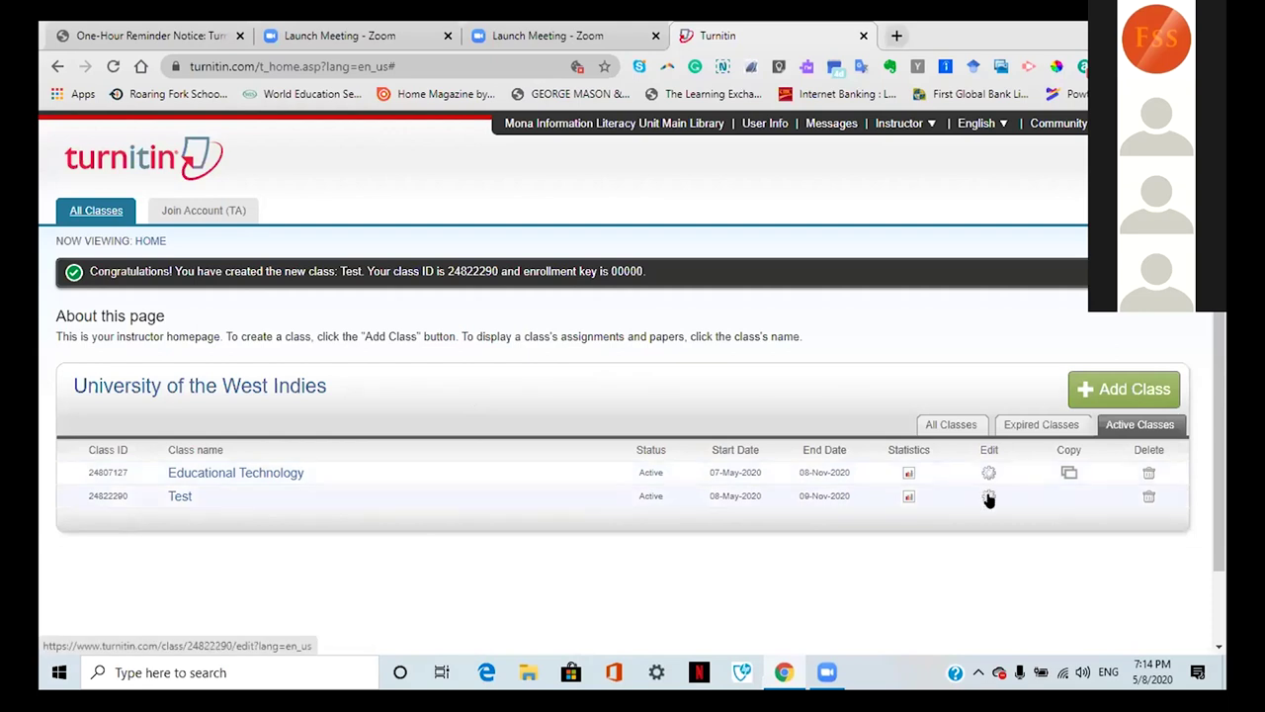
pyautogui.click(989, 497)
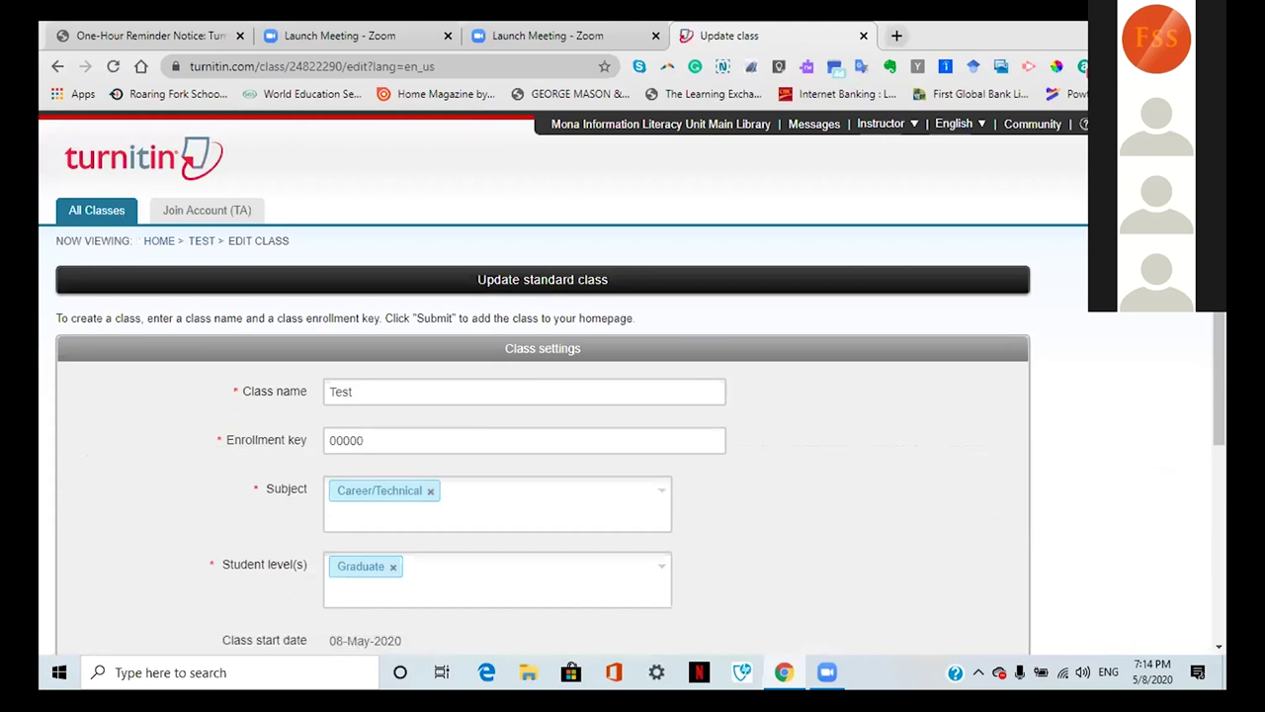
pyautogui.scroll(-2, 633, 396)
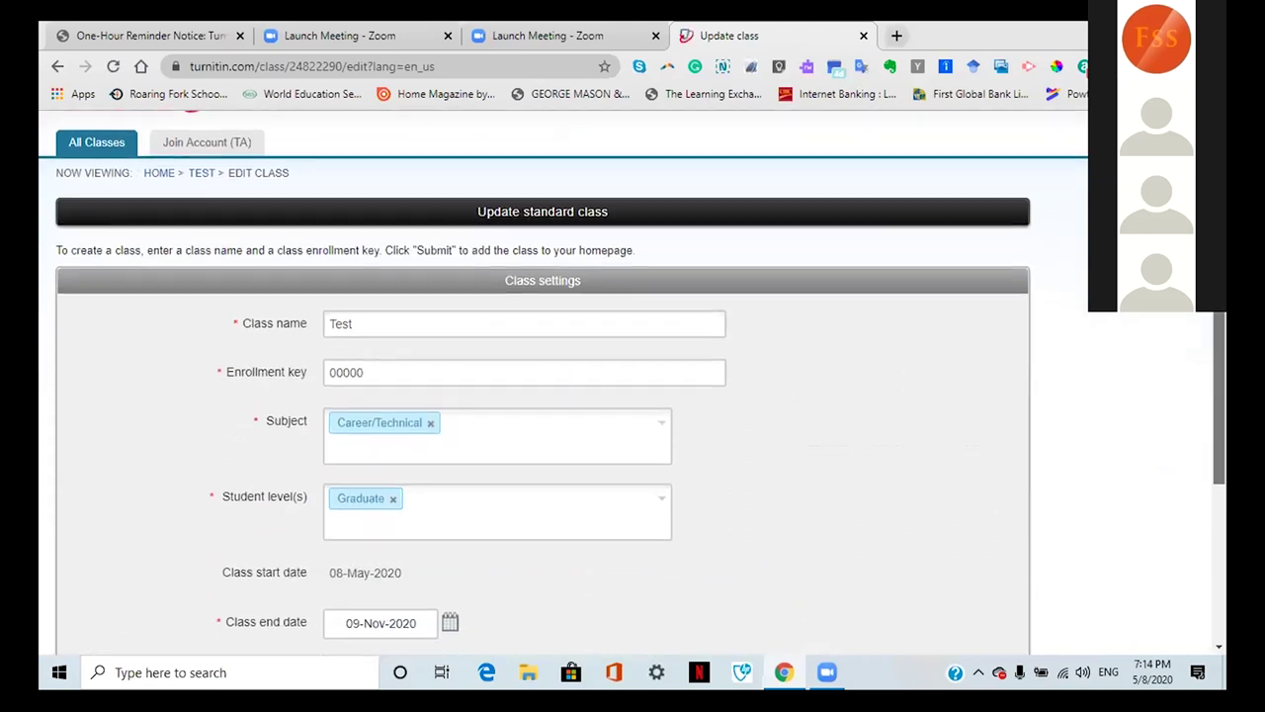
pyautogui.scroll(-1, 633, 395)
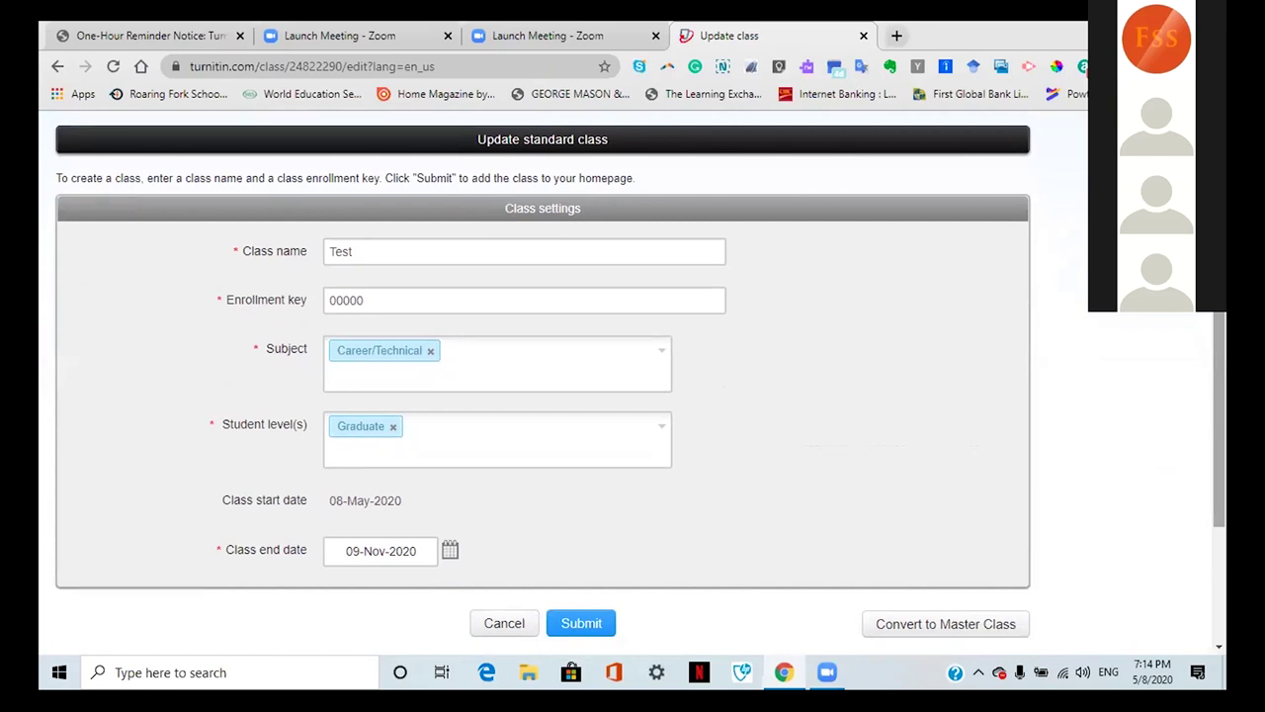
pyautogui.click(581, 622)
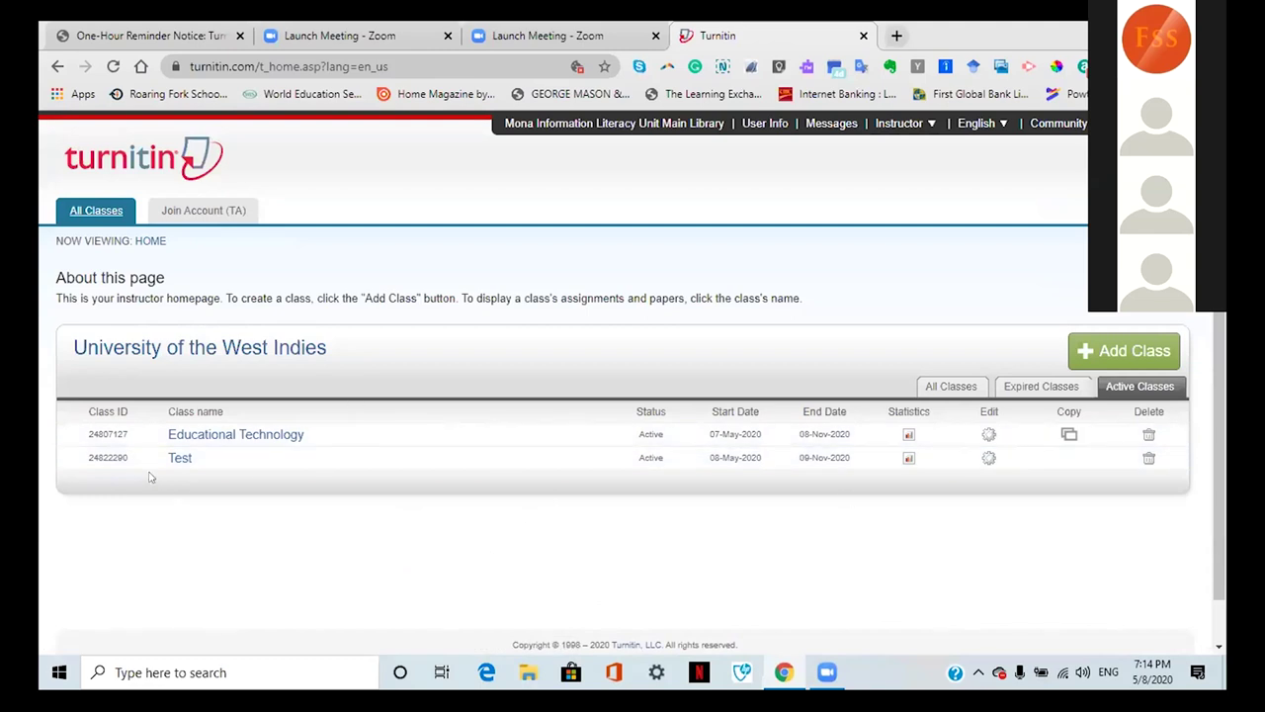
# Step: Open the Test class and start a new assignment from its homepage
pyautogui.click(180, 458)
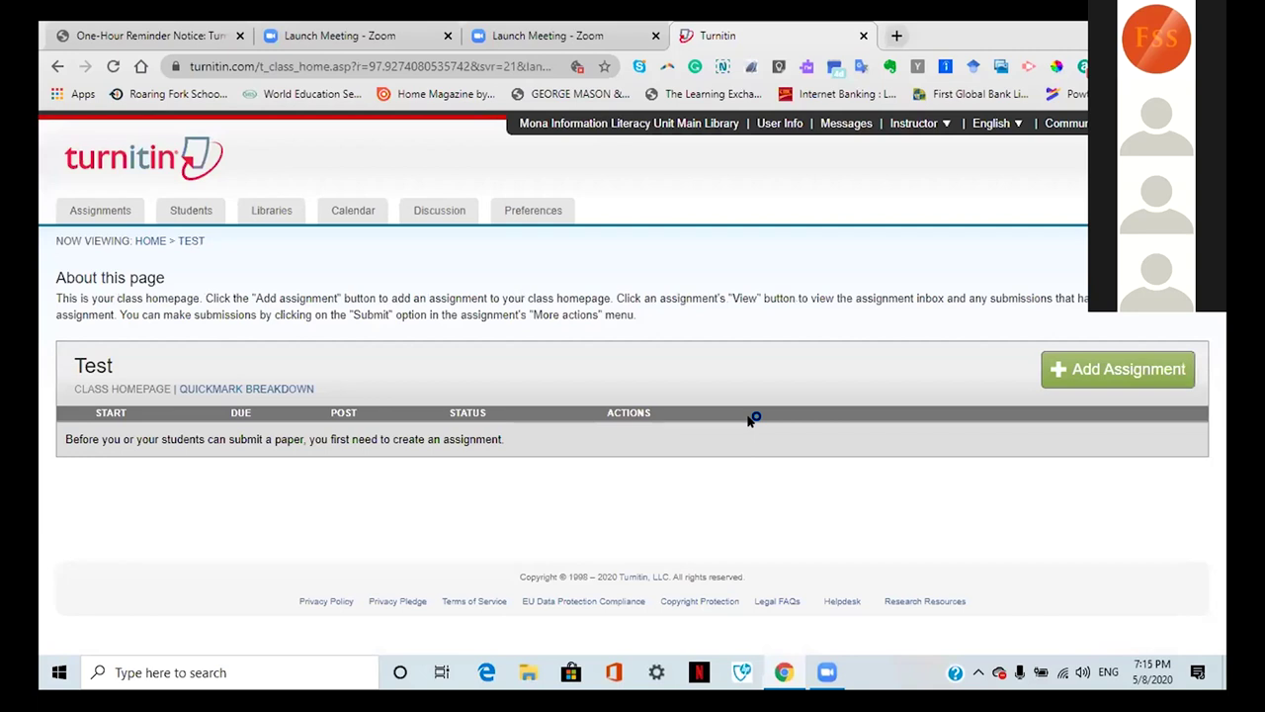
pyautogui.click(1076, 373)
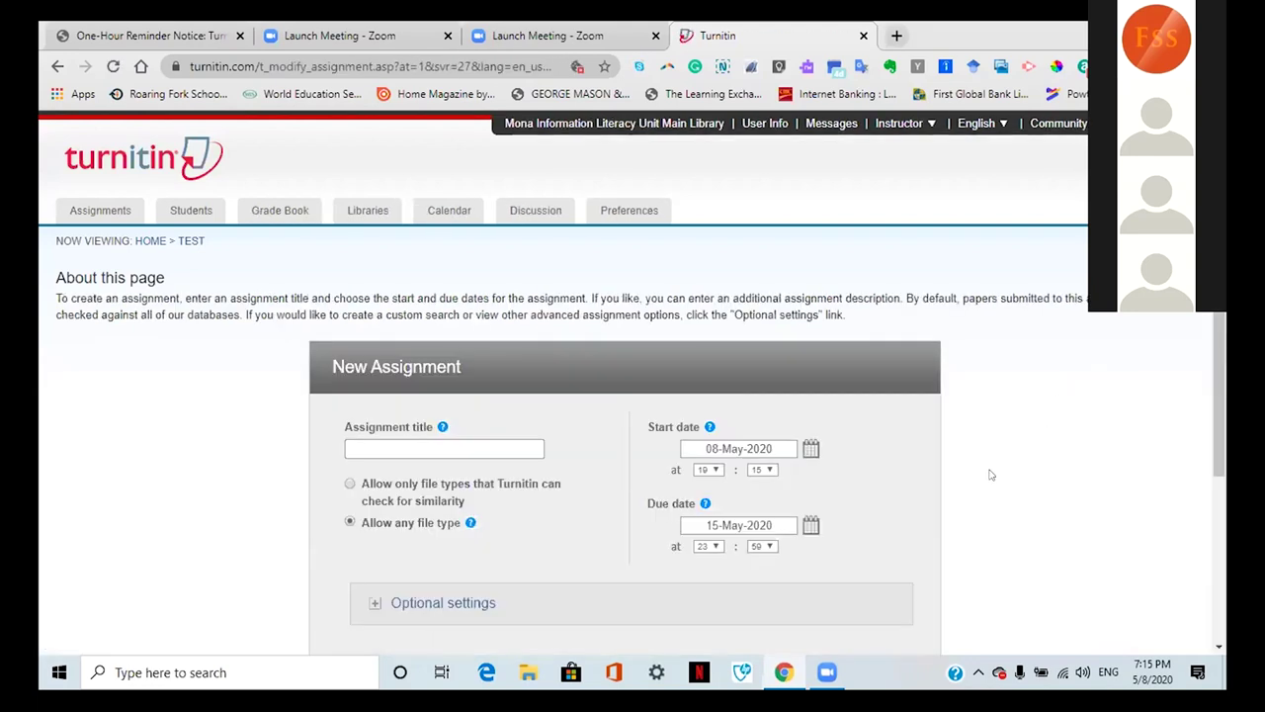
# Step: Title the assignment Test and set its start date to 9 May 2020
pyautogui.click(397, 448)
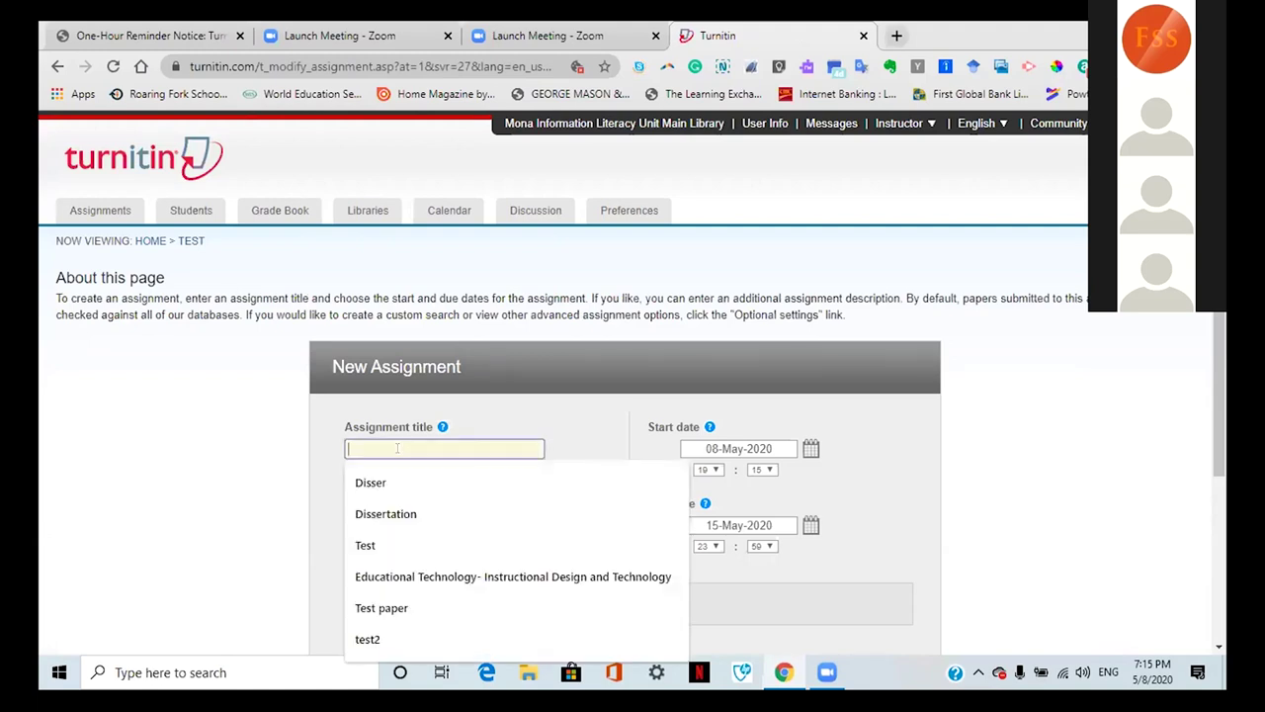
pyautogui.write('Test')
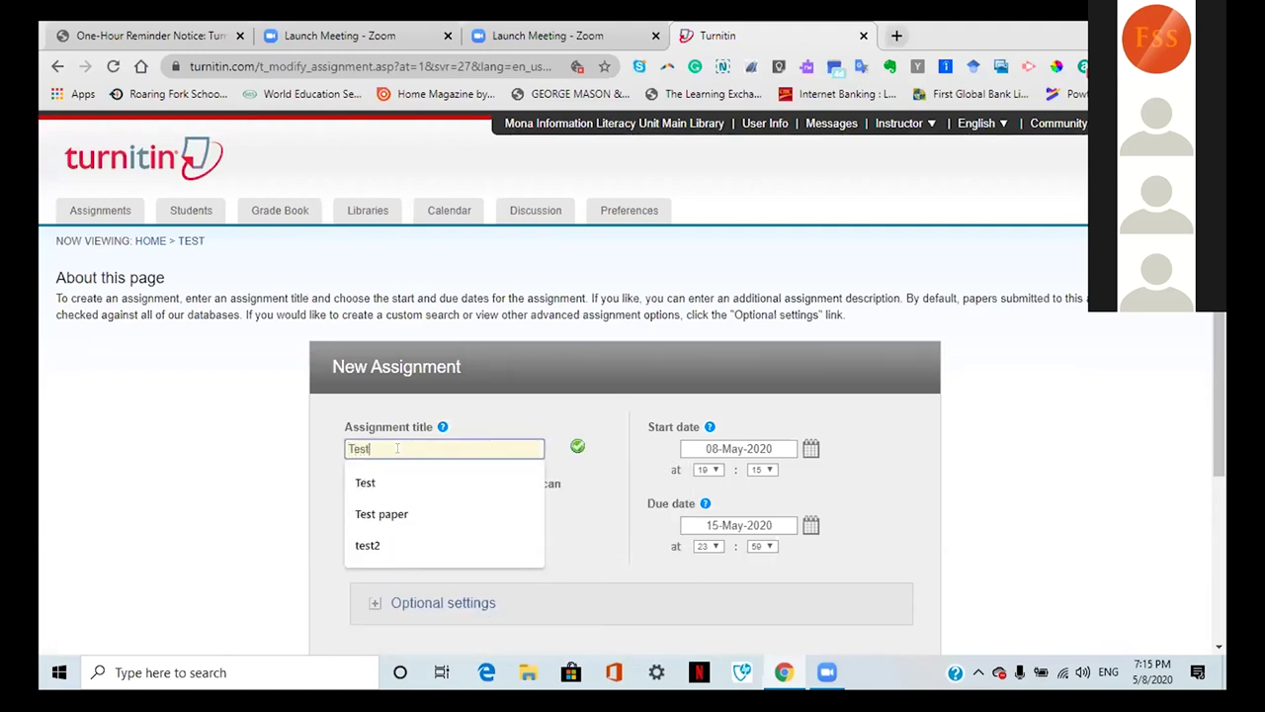
pyautogui.click(1074, 422)
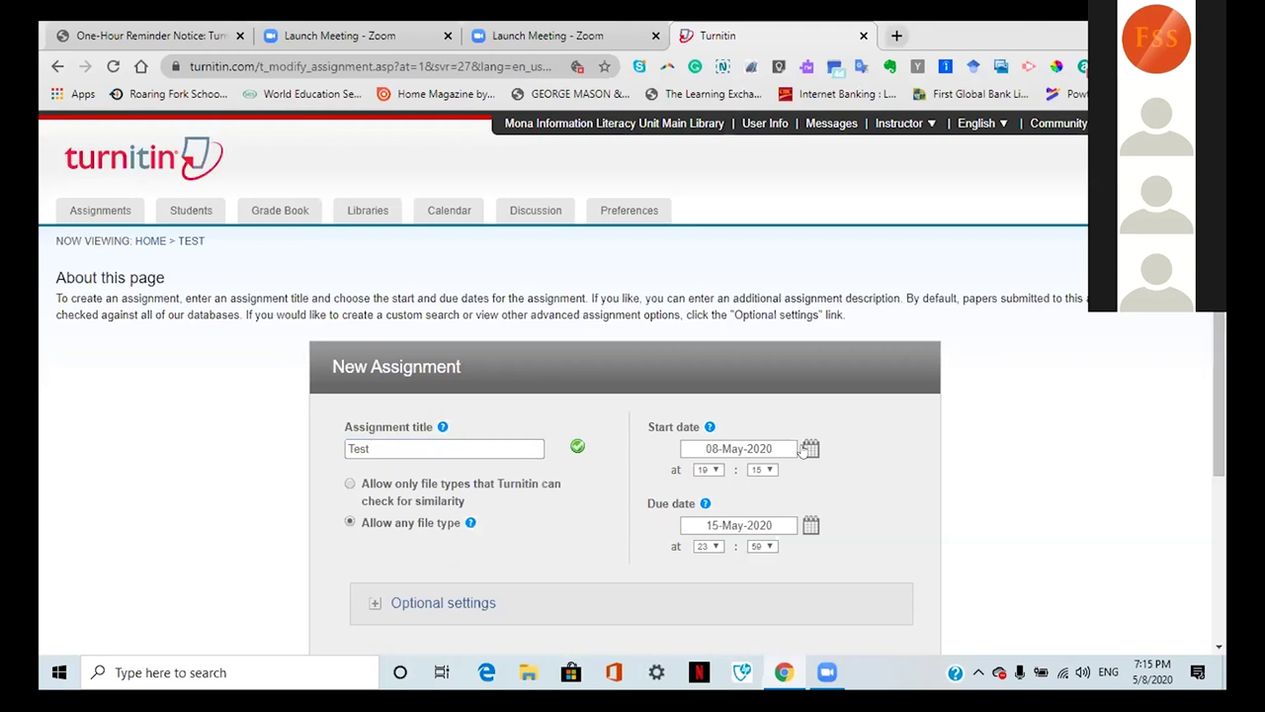
pyautogui.click(728, 450)
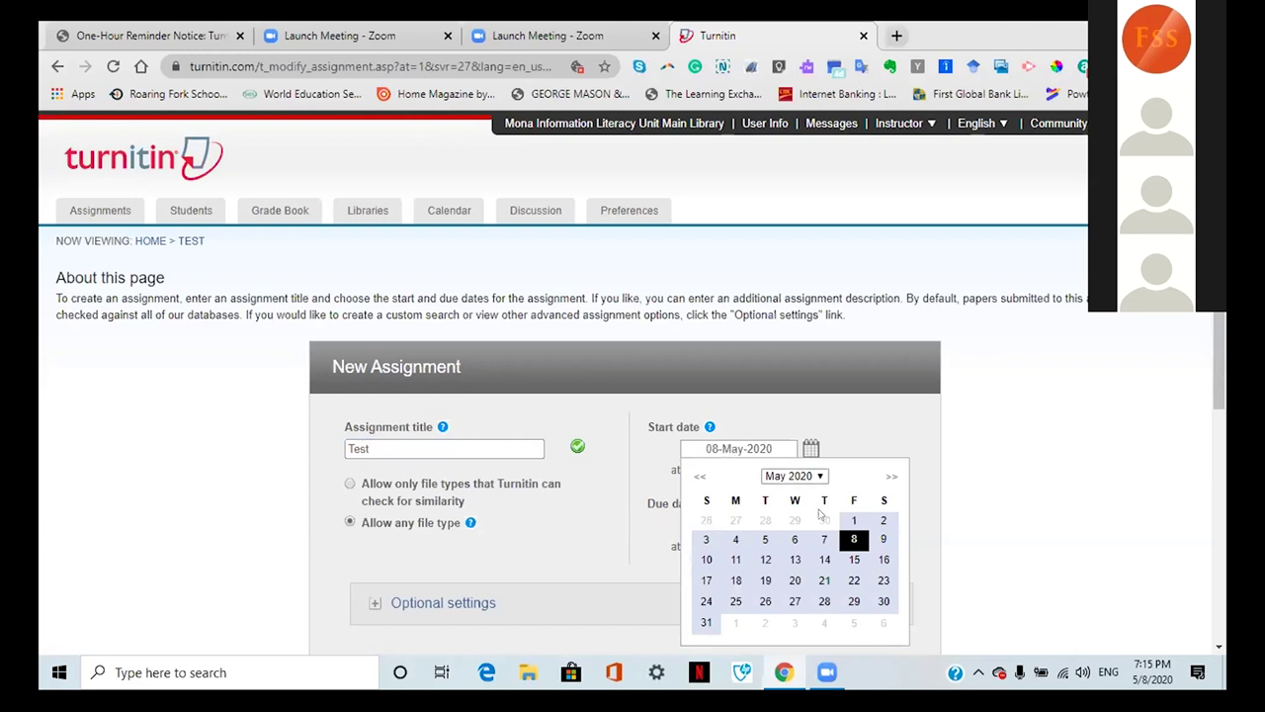
pyautogui.click(886, 538)
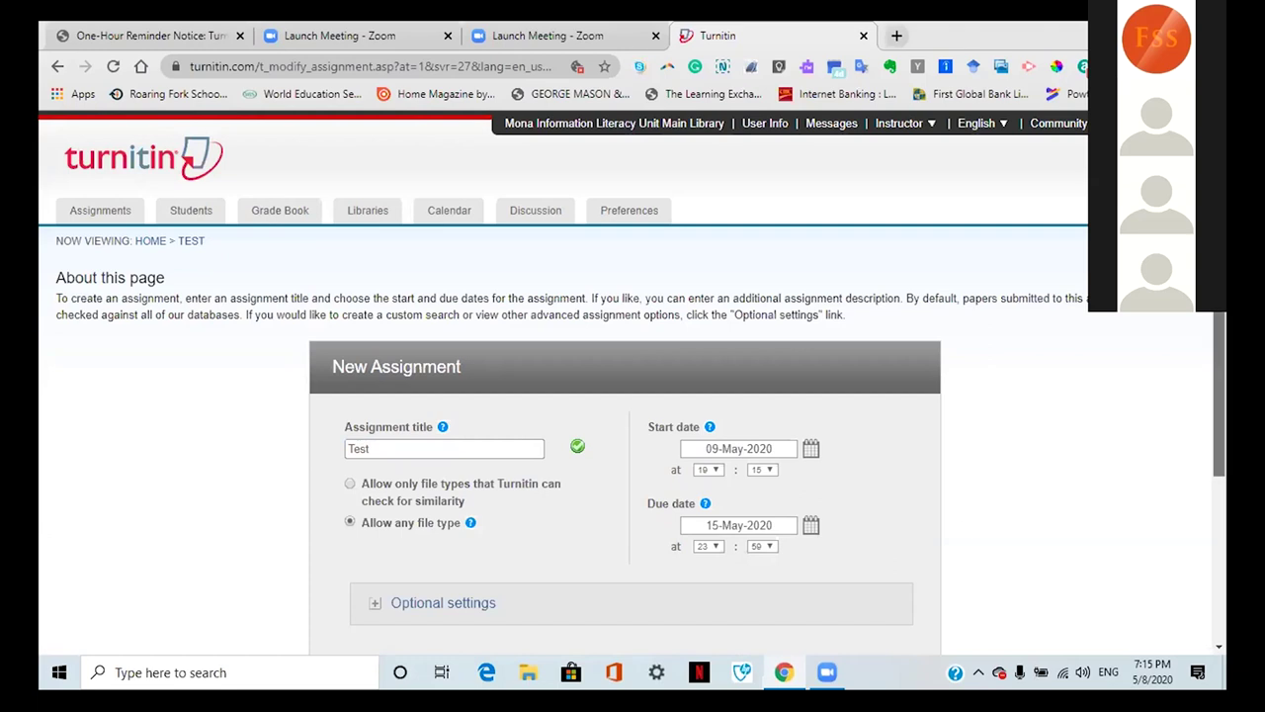
# Step: Allow any file type and submit the assignment
pyautogui.scroll(-3, 633, 396)
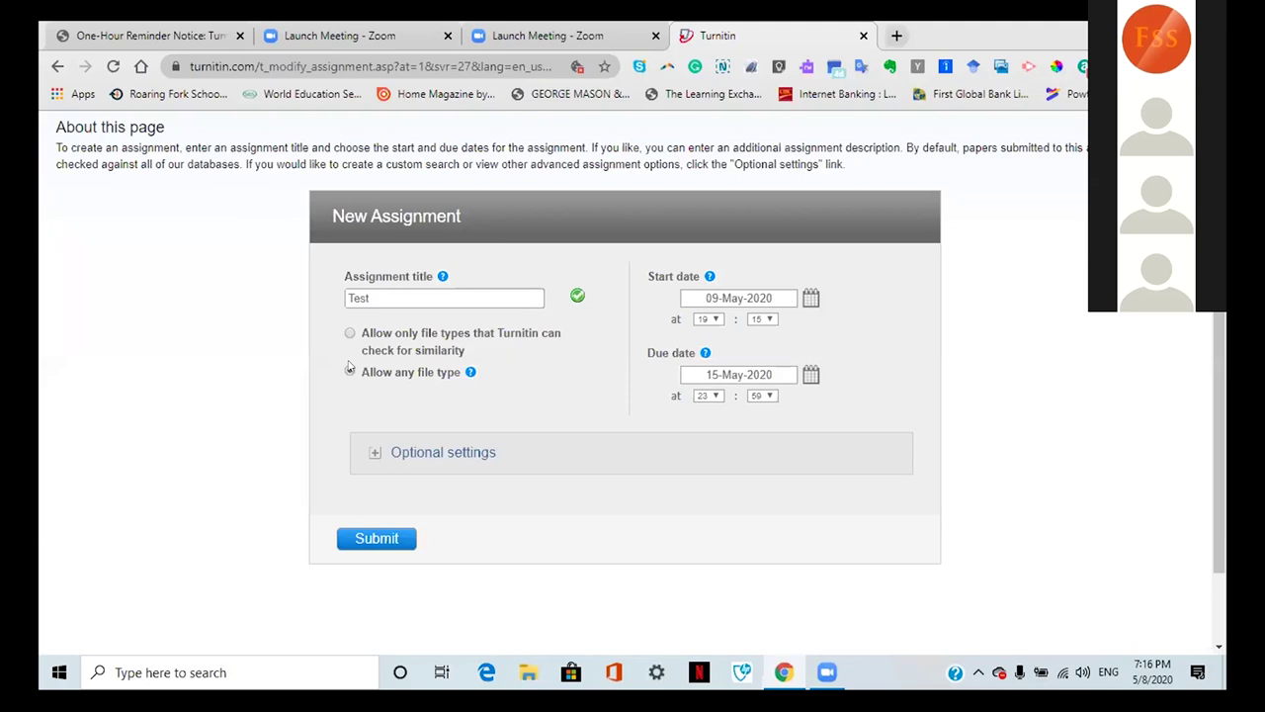
pyautogui.click(349, 370)
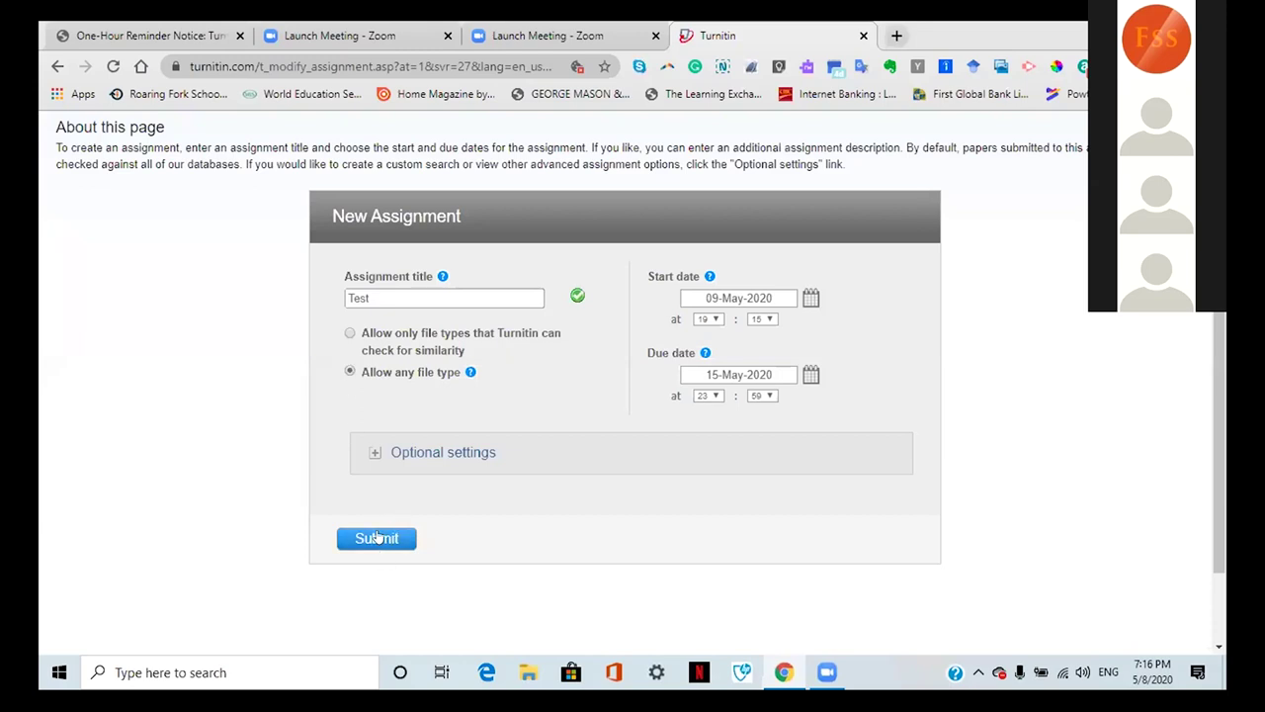
pyautogui.click(378, 538)
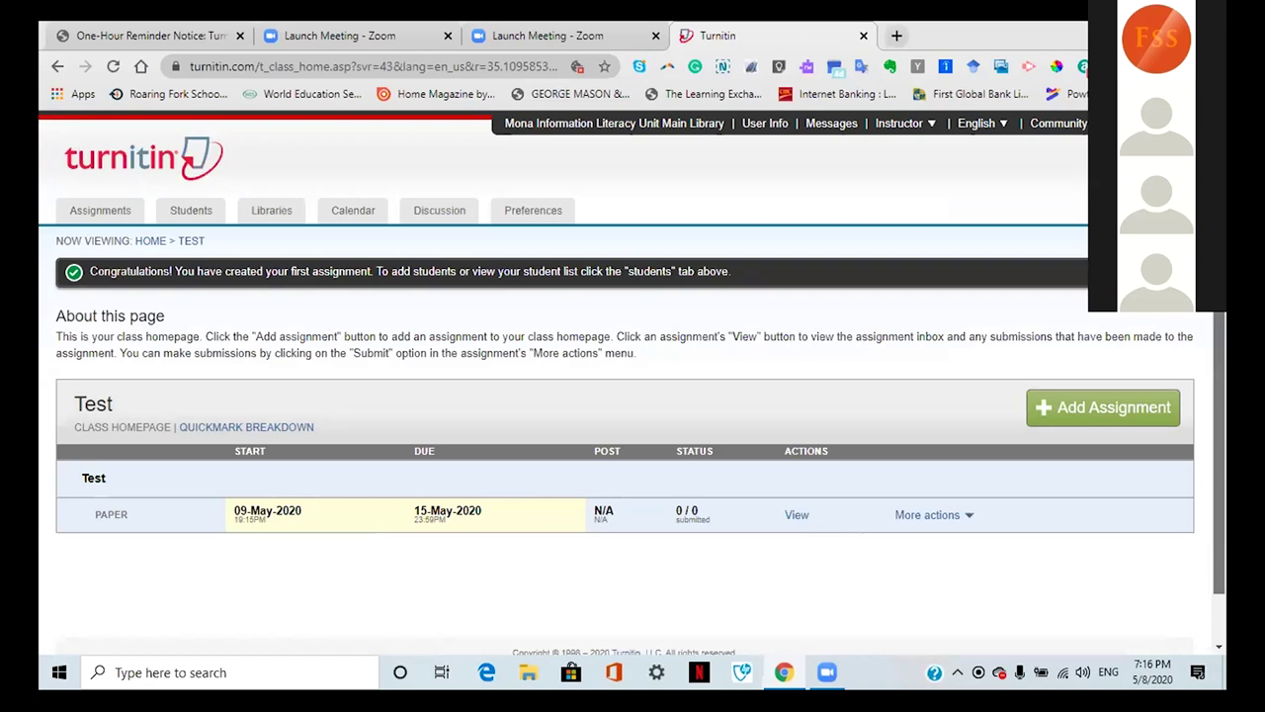
# Step: Open the Test assignment's inbox and highlight its Online Grading Report and settings links
pyautogui.scroll(-1, 1121, 410)
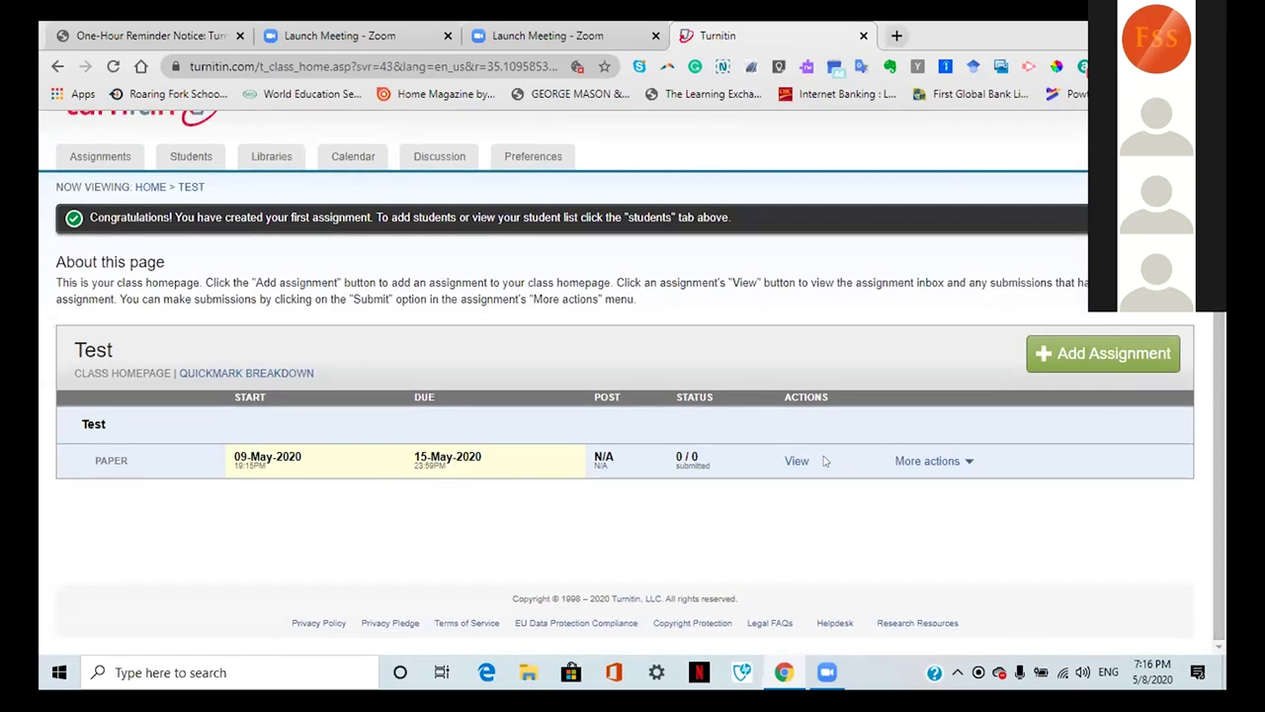
pyautogui.click(788, 463)
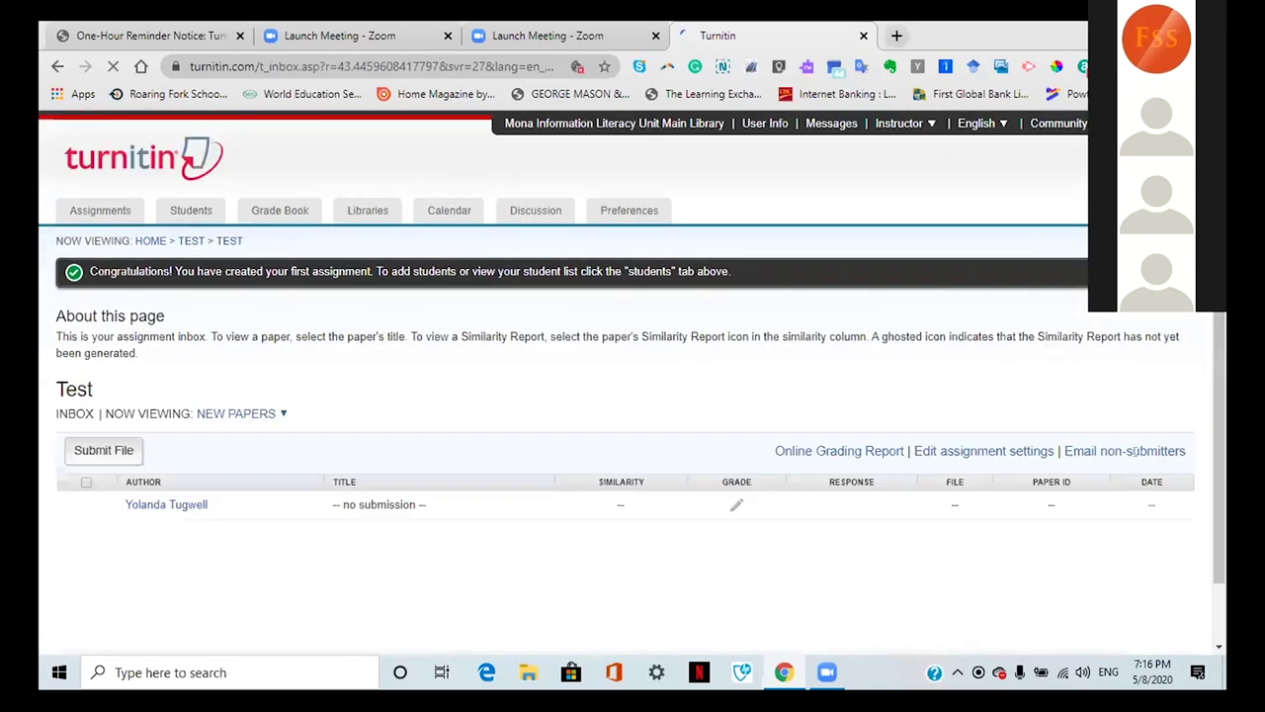
pyautogui.moveTo(790, 452); pyautogui.dragTo(1088, 557)
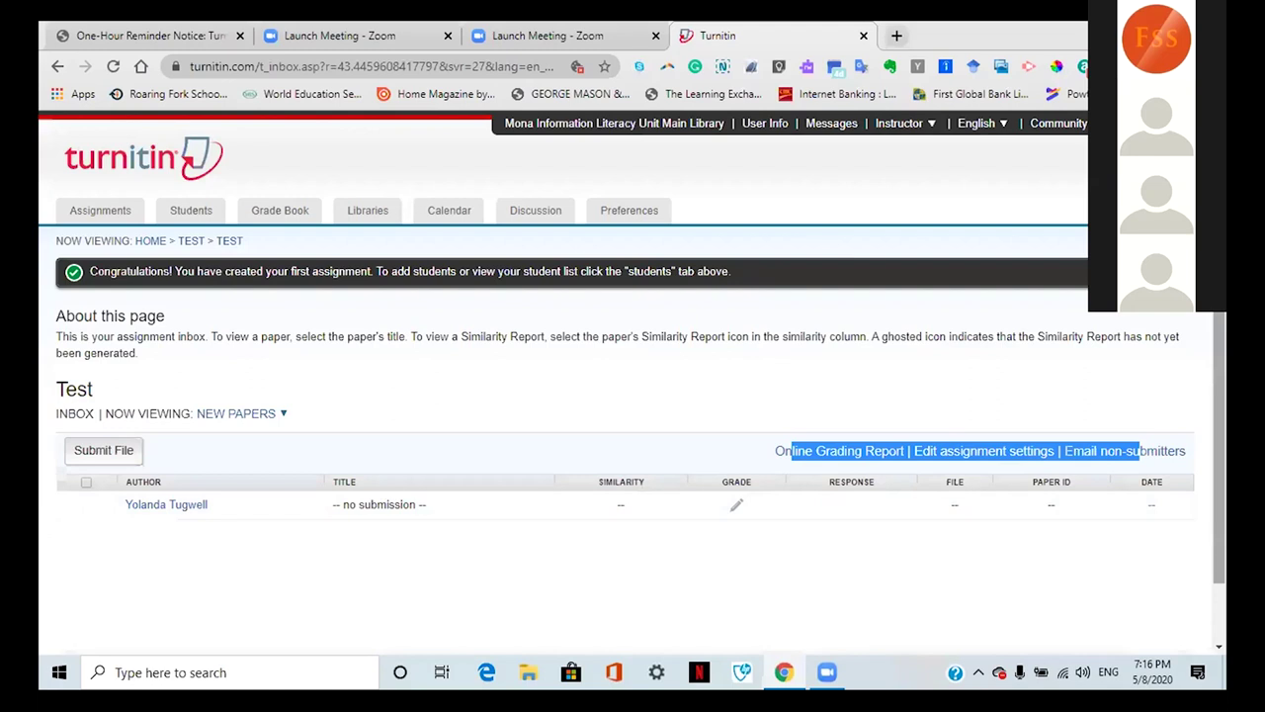
# Step: Return from the Test inbox to the class homepage via the Assignments tab
pyautogui.scroll(-1, 633, 380)
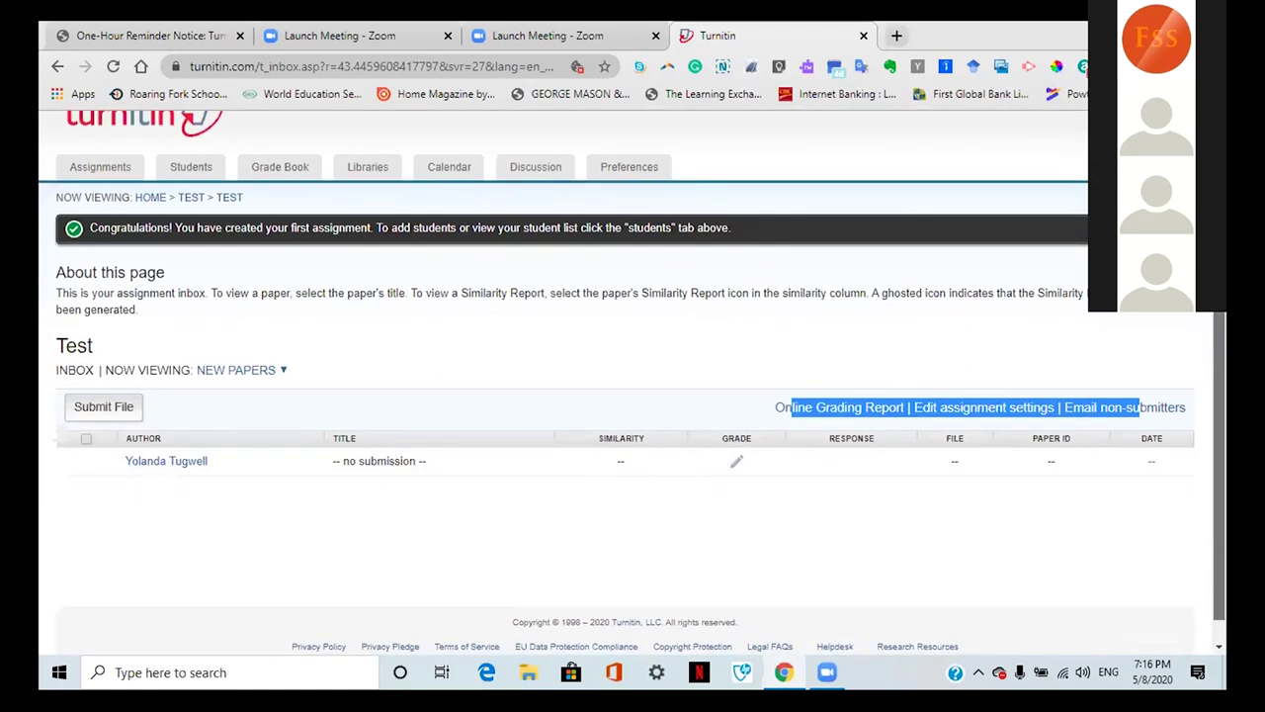
pyautogui.scroll(1, 1183, 460)
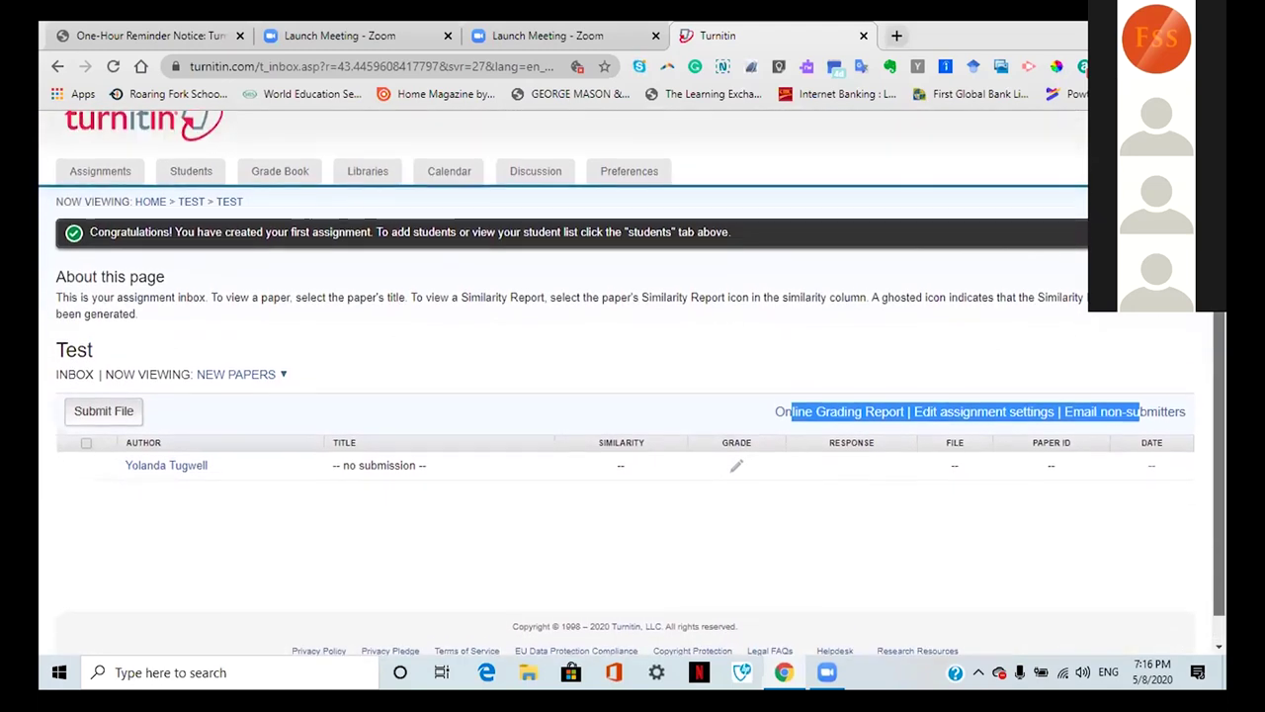
pyautogui.scroll(1, 1183, 460)
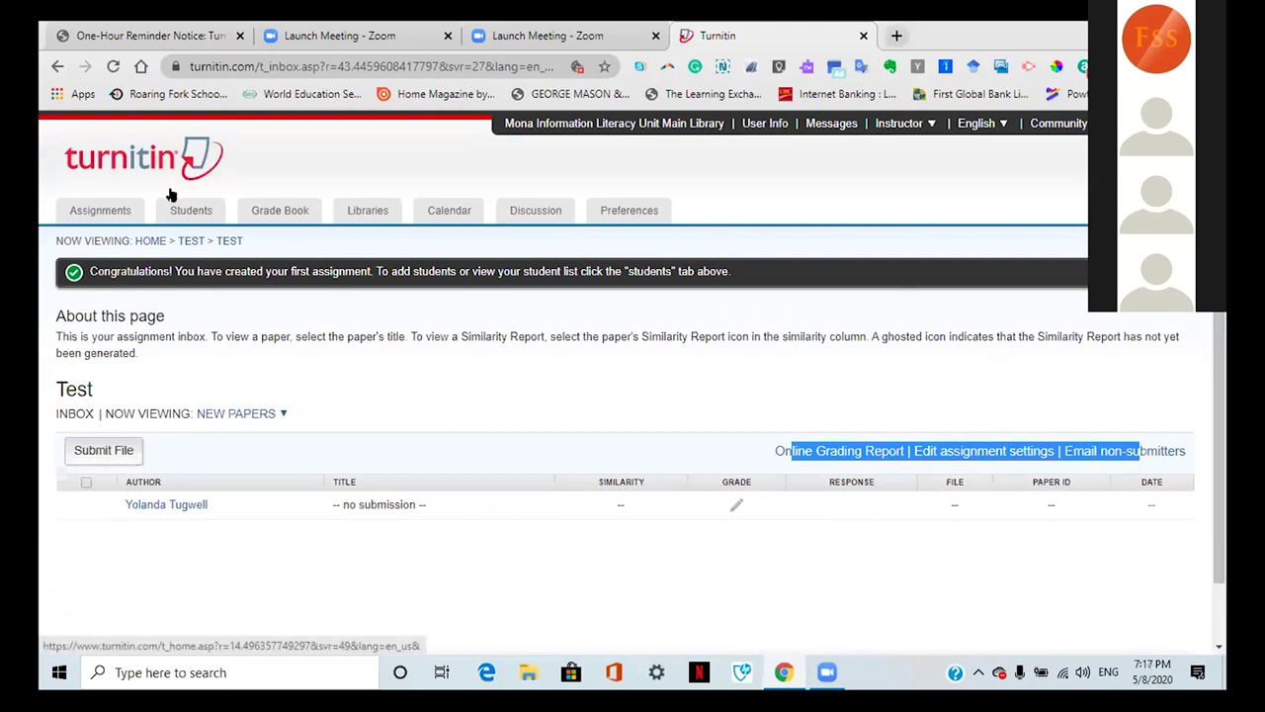
pyautogui.click(100, 214)
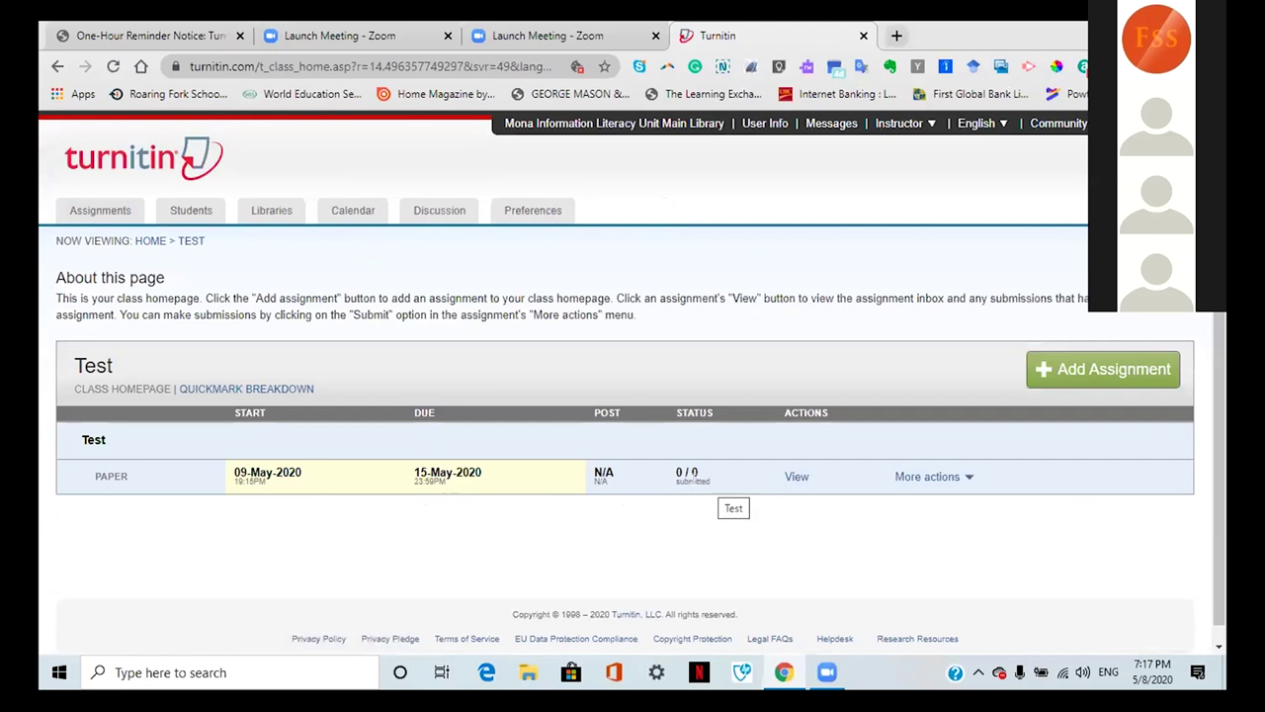
# Step: Bring up the Single File Upload form for the Test assignment, look it over, and cancel it
pyautogui.click(966, 477)
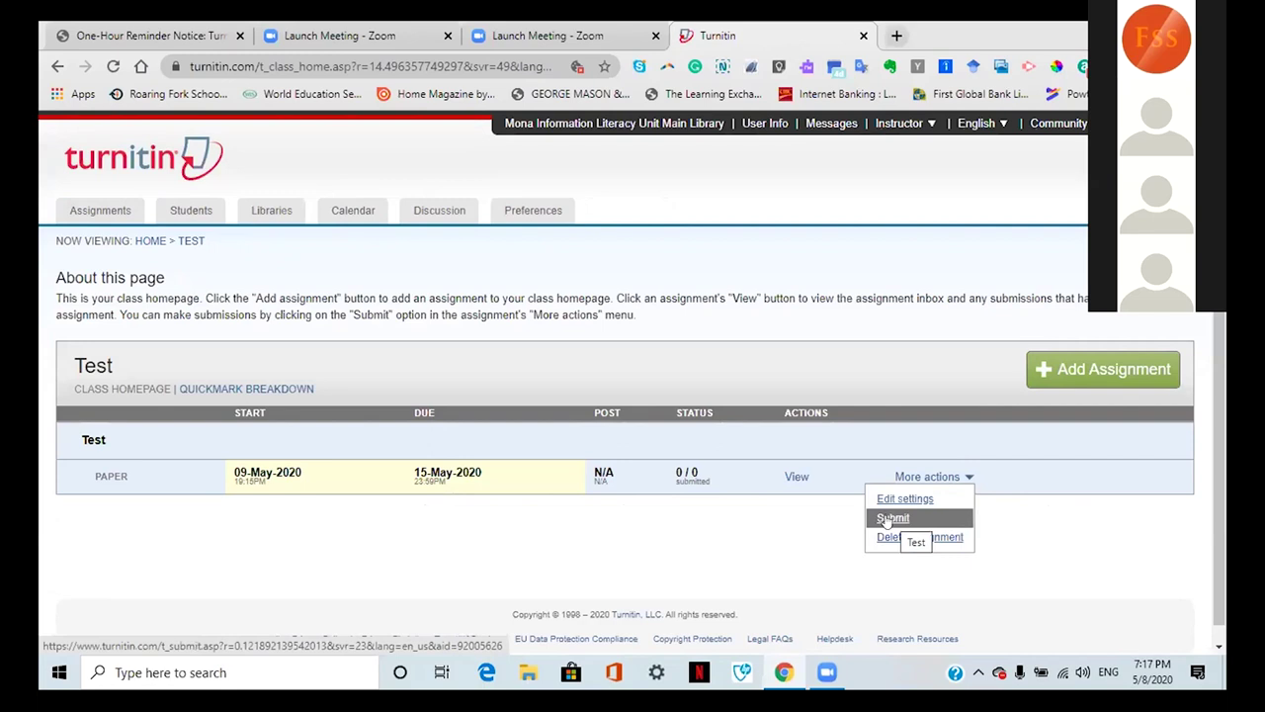
pyautogui.click(891, 518)
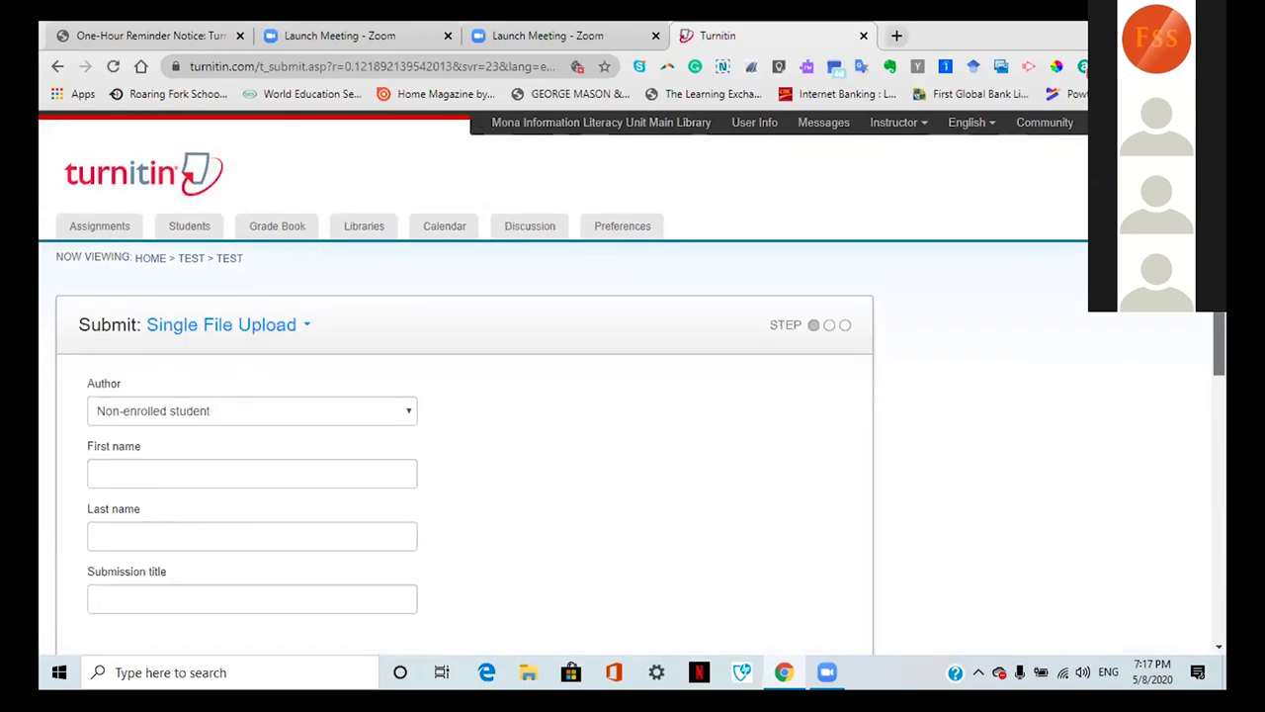
pyautogui.scroll(-2, 1120, 365)
pyautogui.scroll(-3, 633, 381)
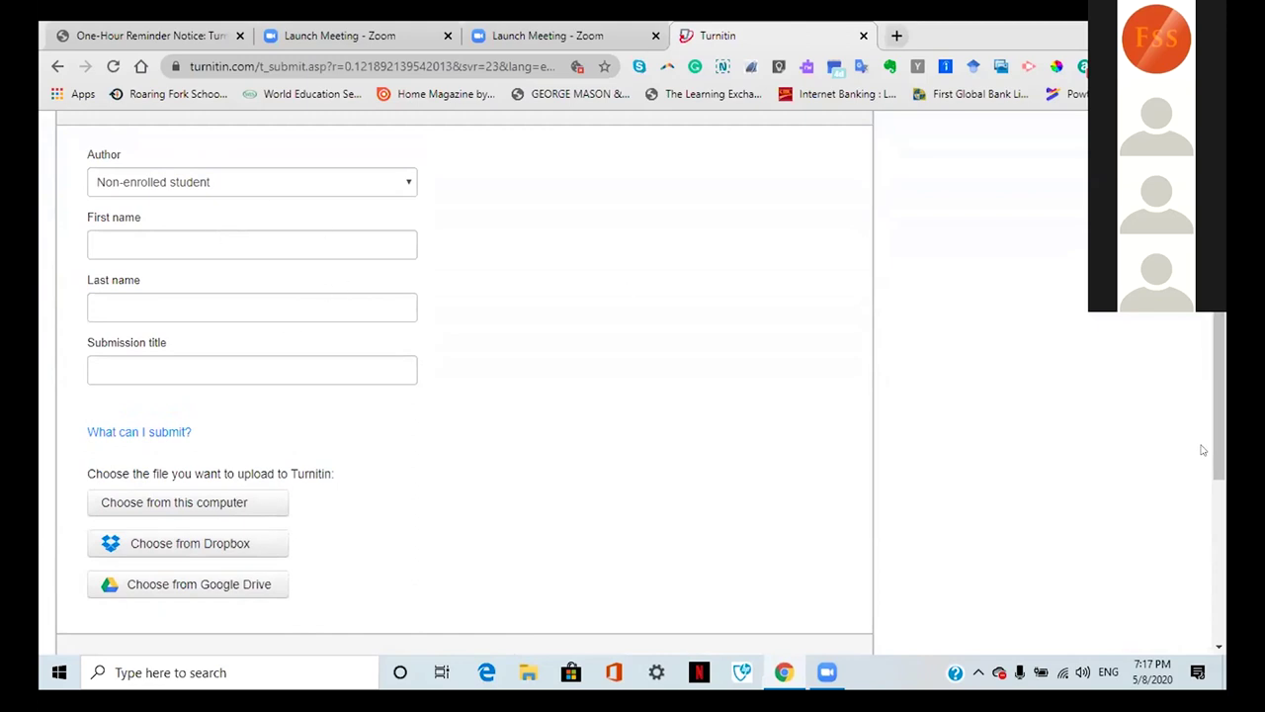
pyautogui.scroll(-1, 883, 423)
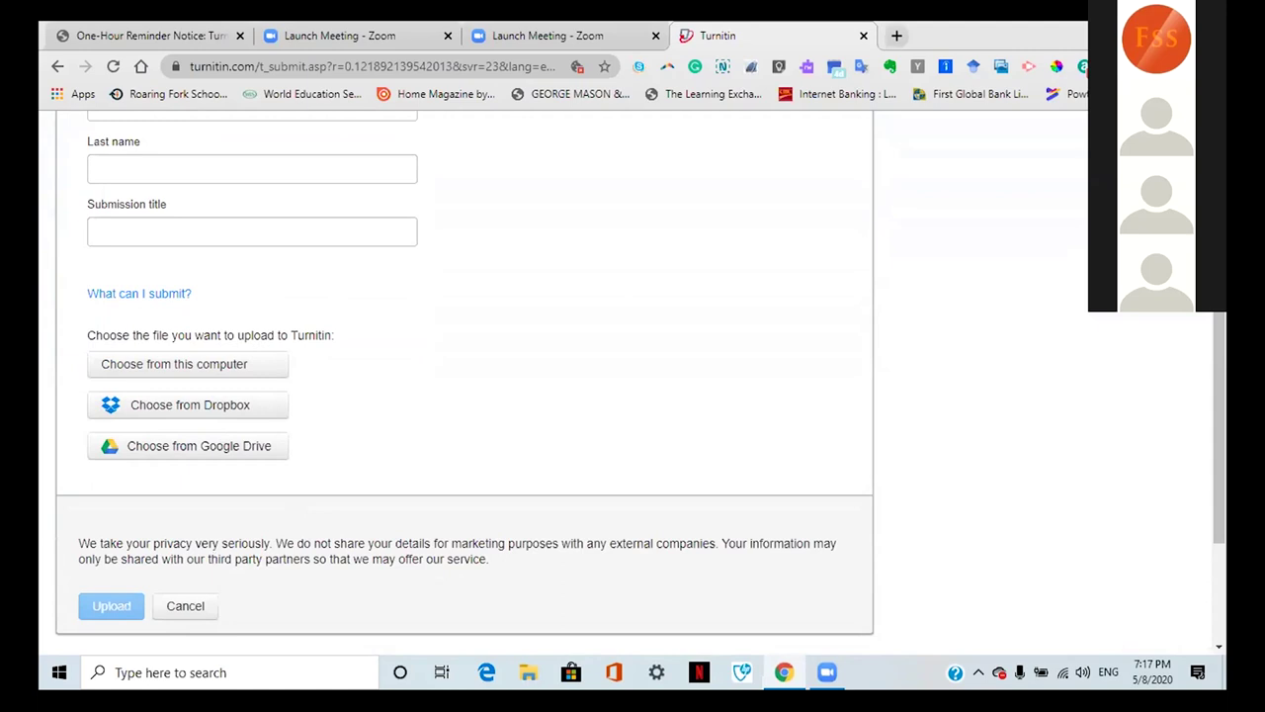
pyautogui.scroll(2, 1210, 467)
pyautogui.scroll(2, 1184, 345)
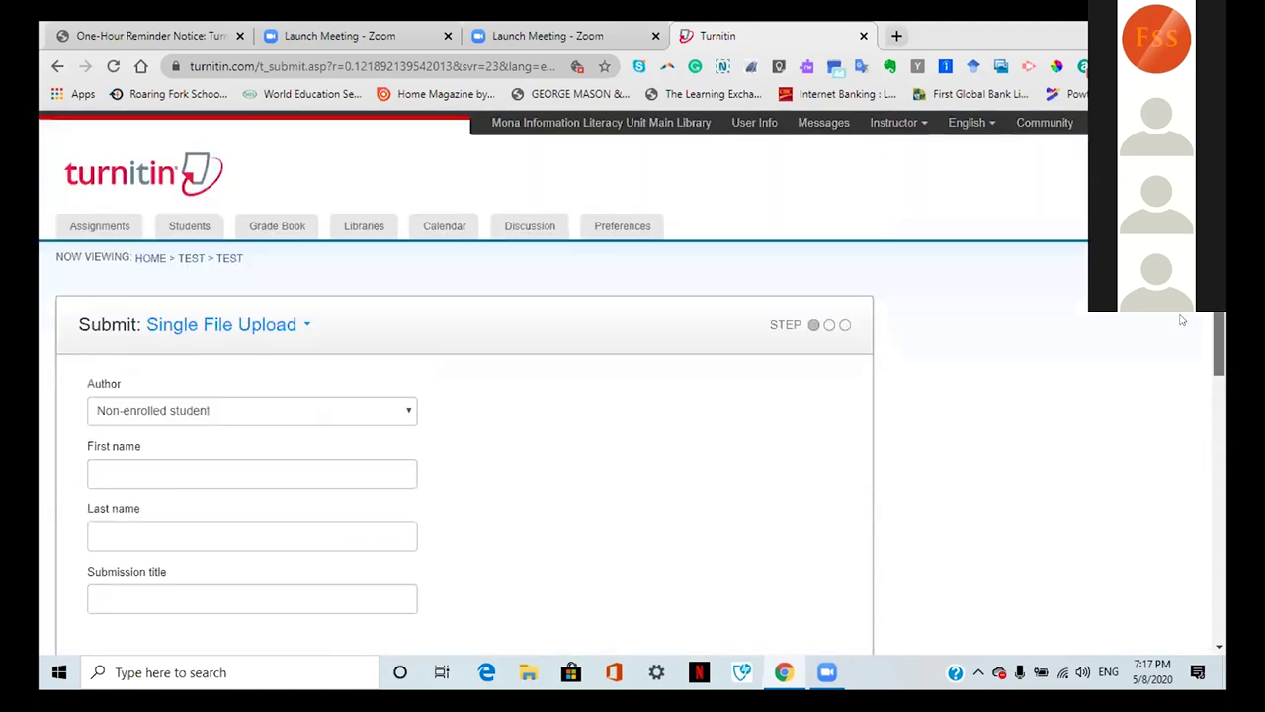
pyautogui.scroll(-1, 1200, 393)
pyautogui.scroll(-3, 1201, 392)
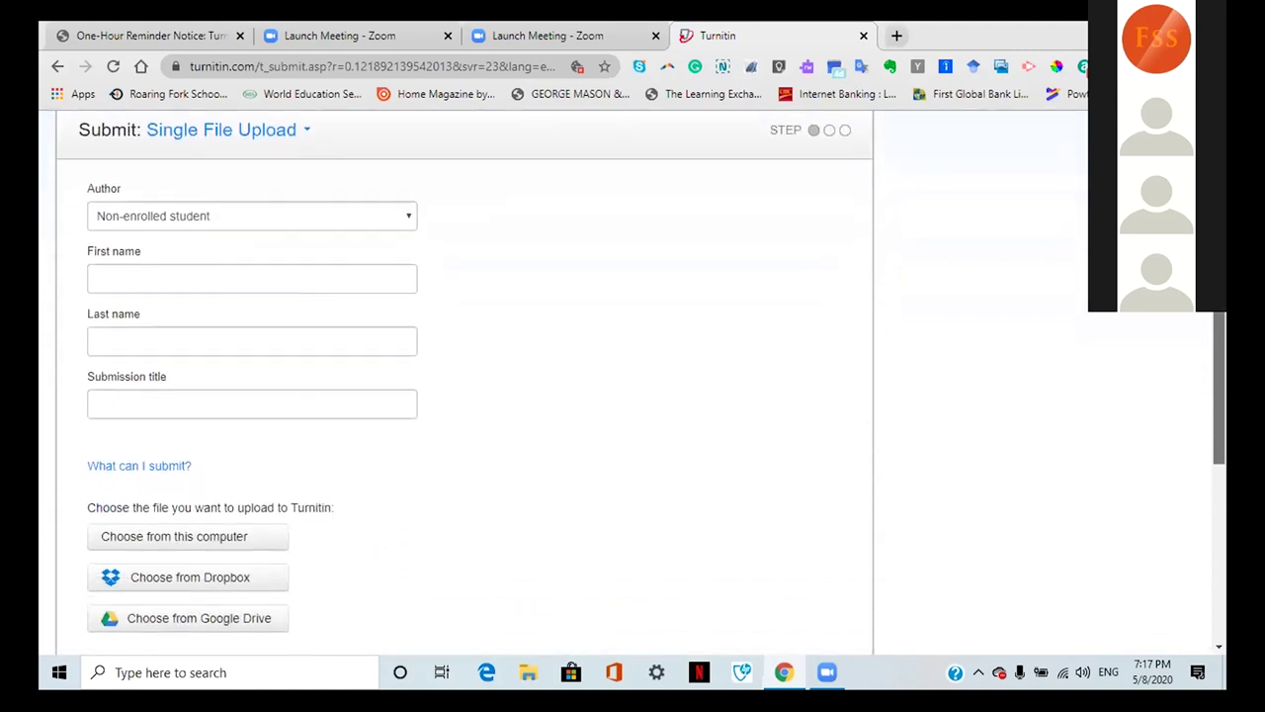
pyautogui.scroll(-1, 682, 591)
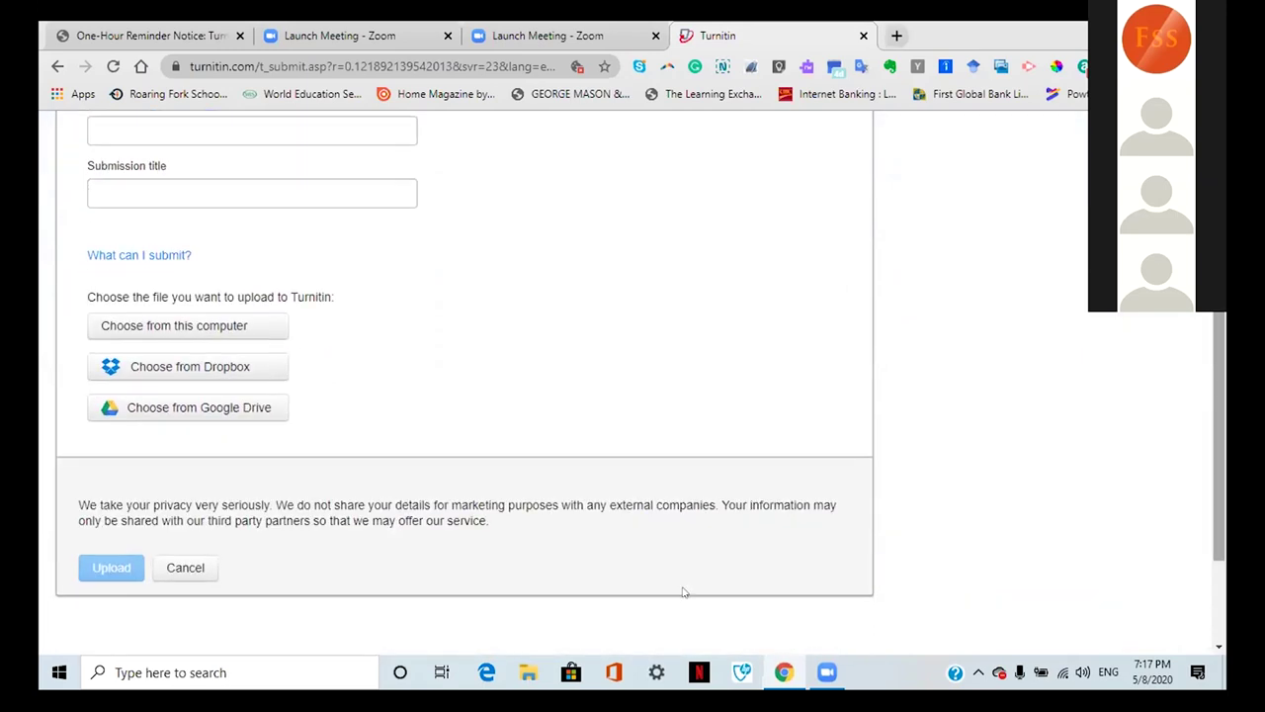
pyautogui.click(173, 572)
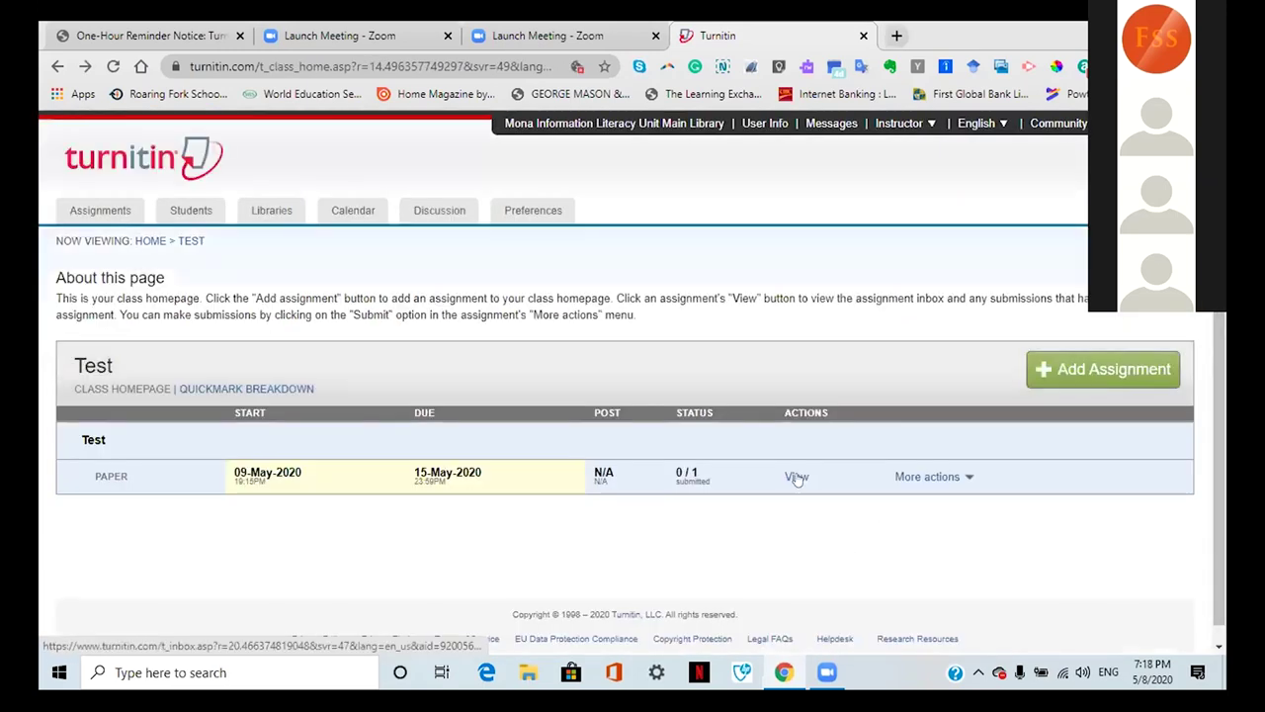
pyautogui.click(794, 478)
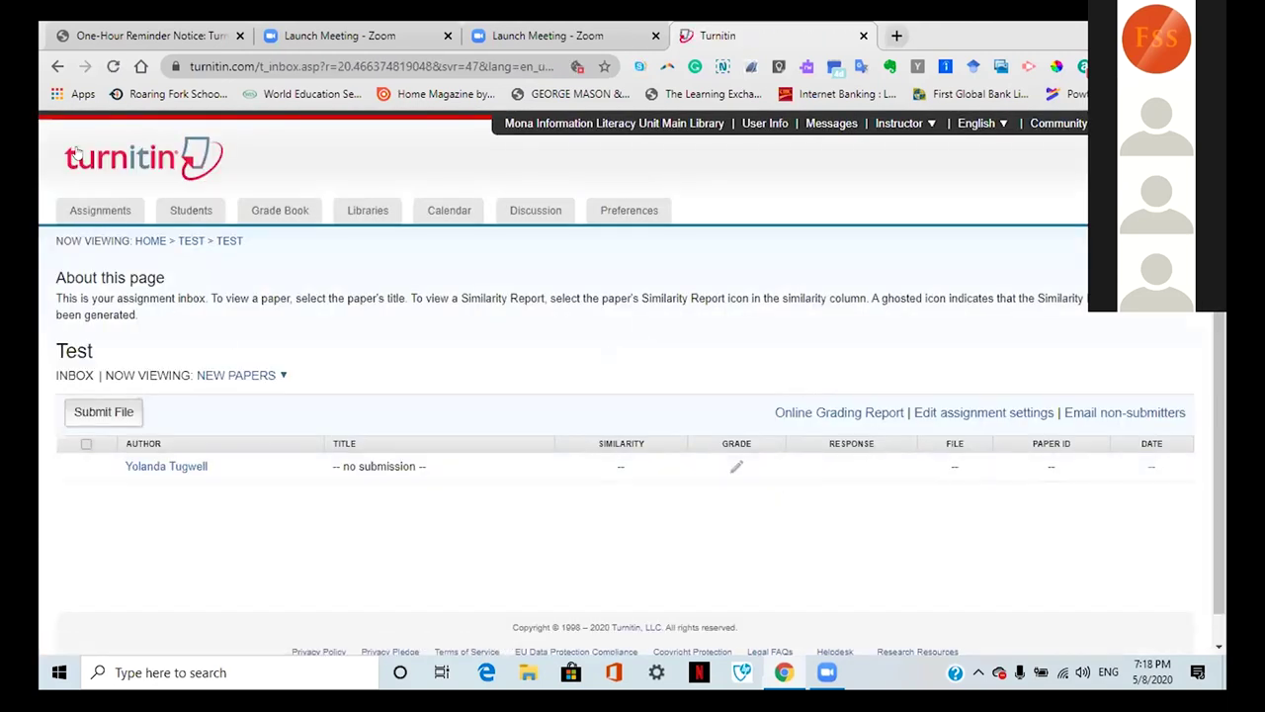
pyautogui.click(113, 67)
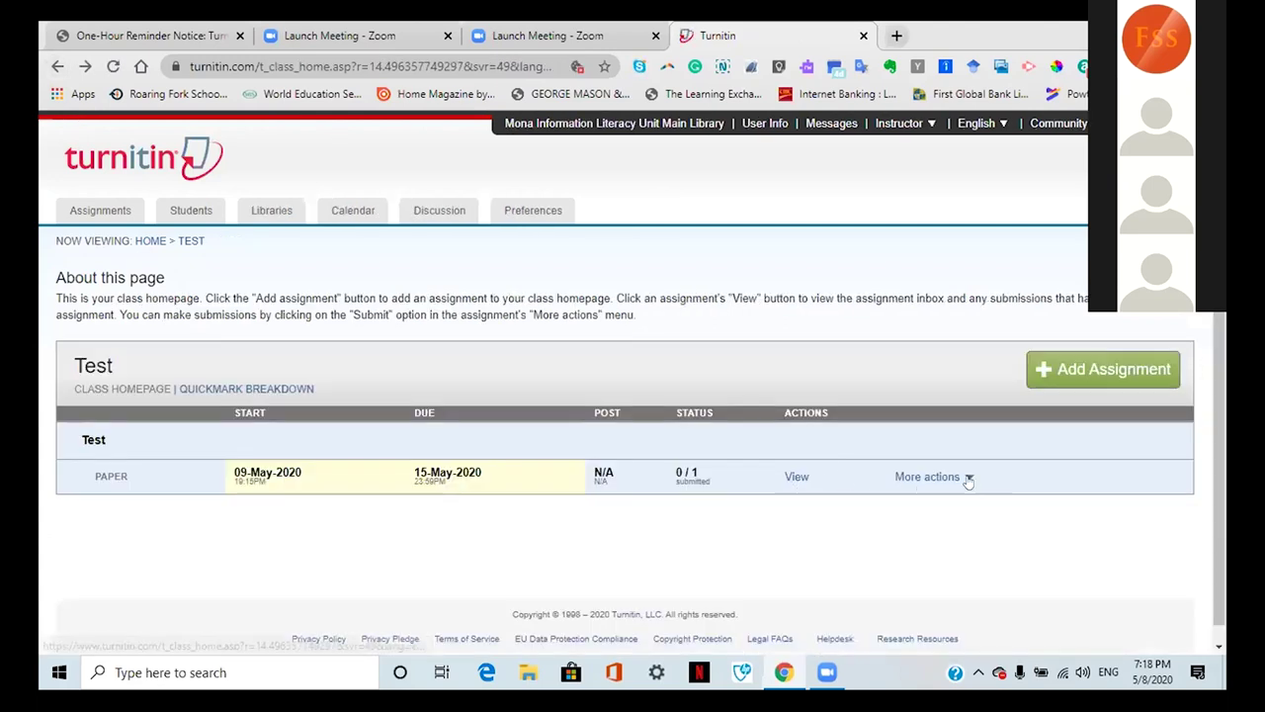
pyautogui.click(964, 477)
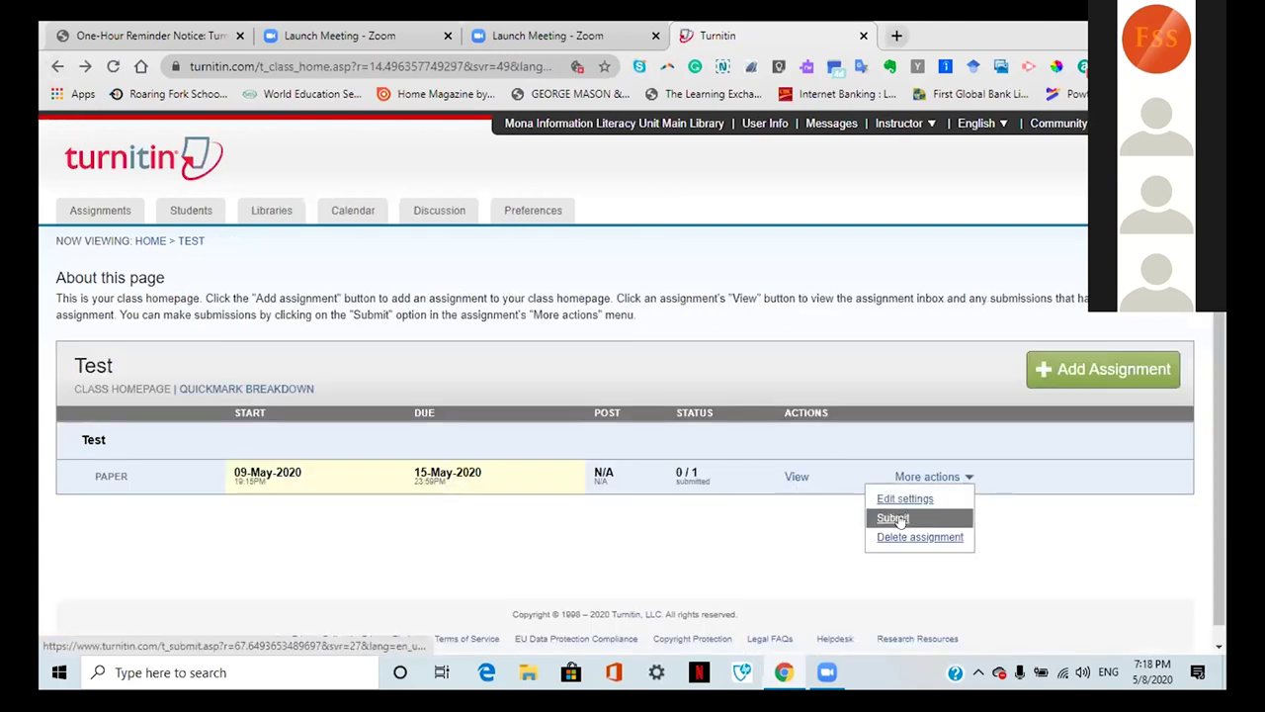
pyautogui.click(1059, 551)
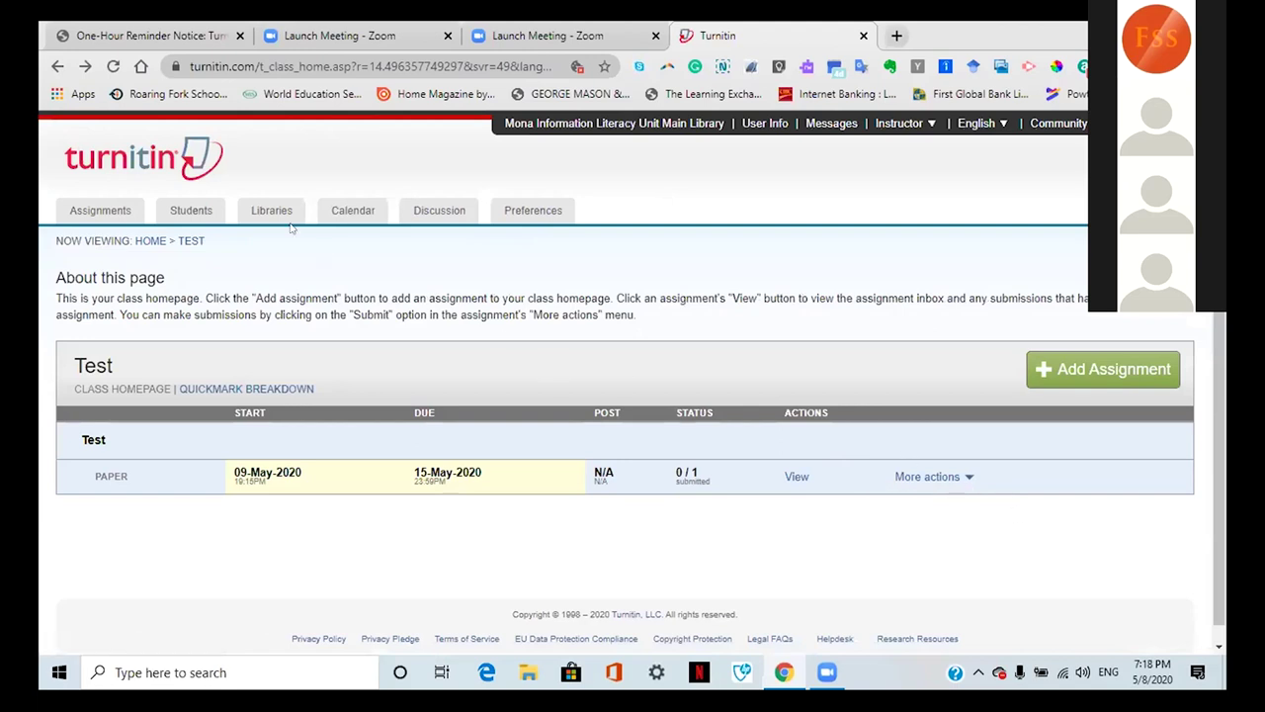
pyautogui.click(192, 210)
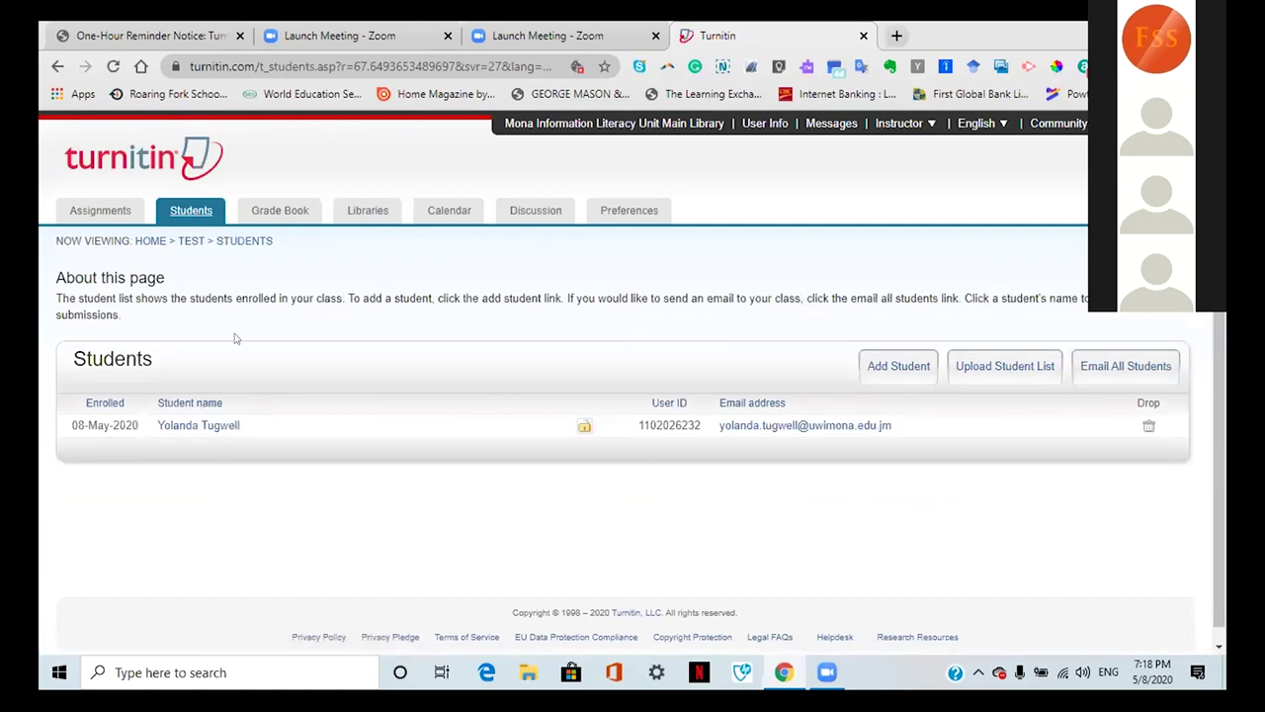
# Step: Look over the Enroll a Student form, then return to the class homepage
pyautogui.click(894, 367)
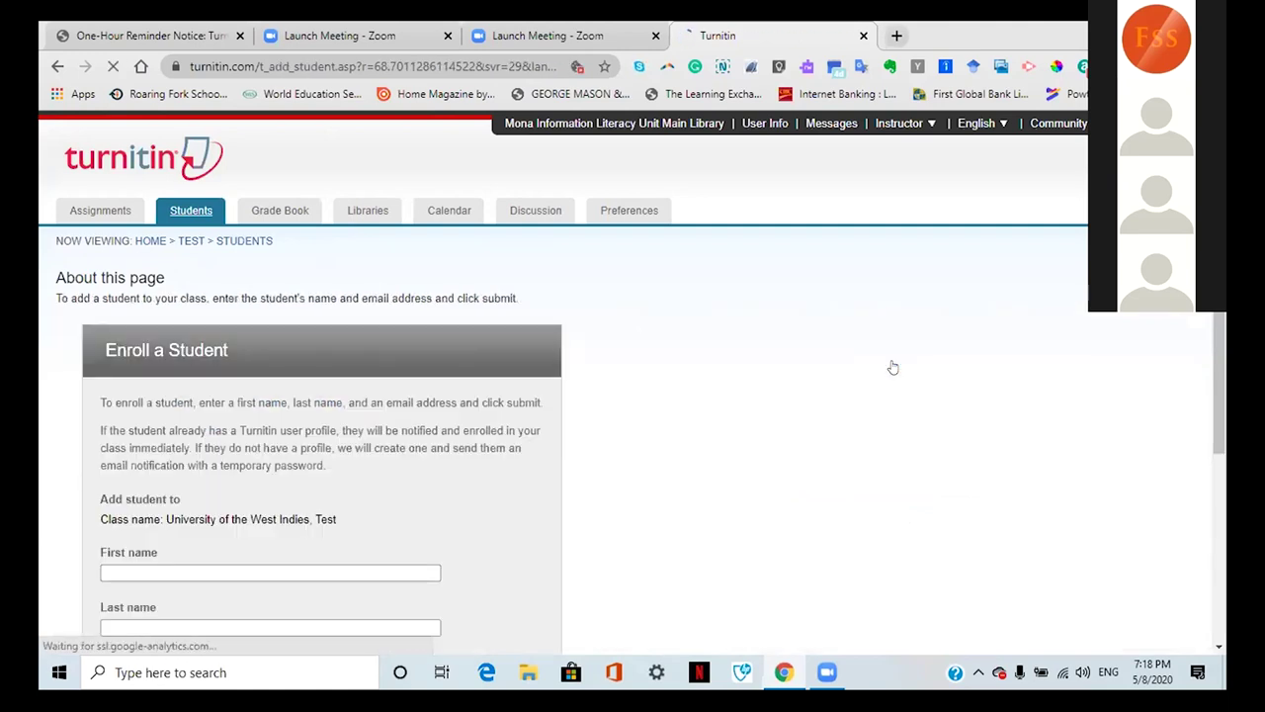
pyautogui.tripleClick(286, 298)
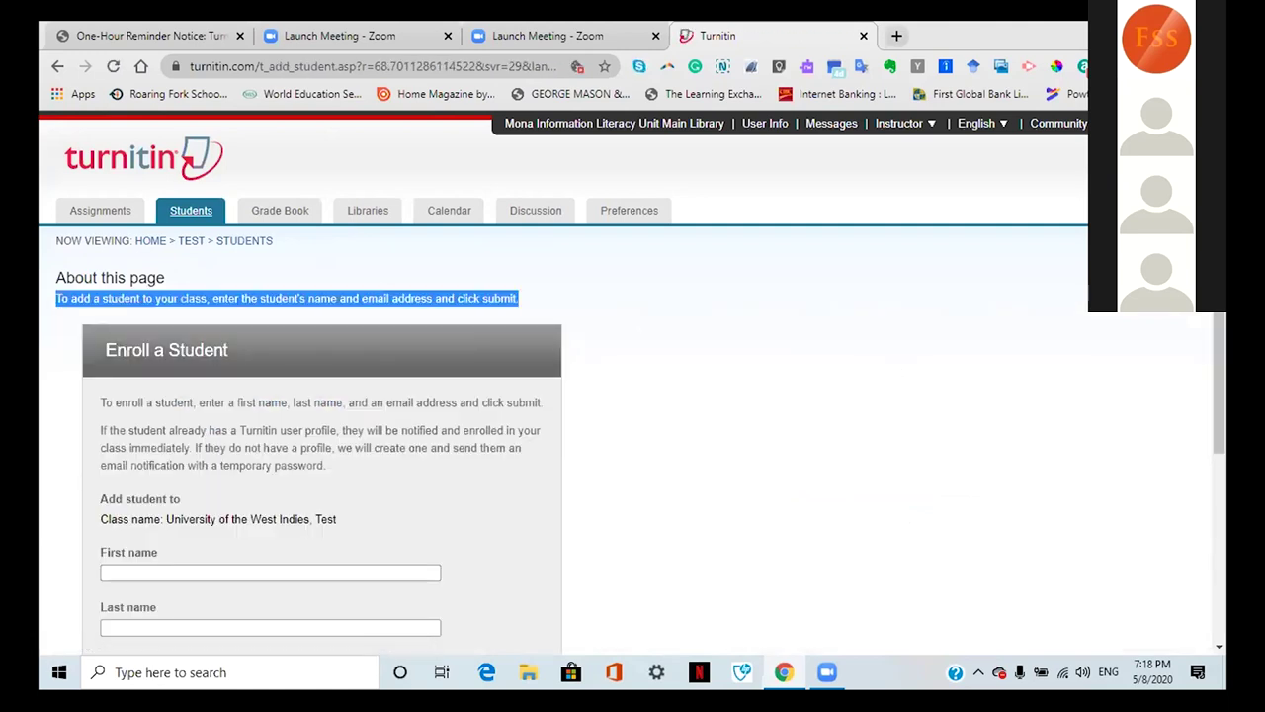
pyautogui.click(287, 298)
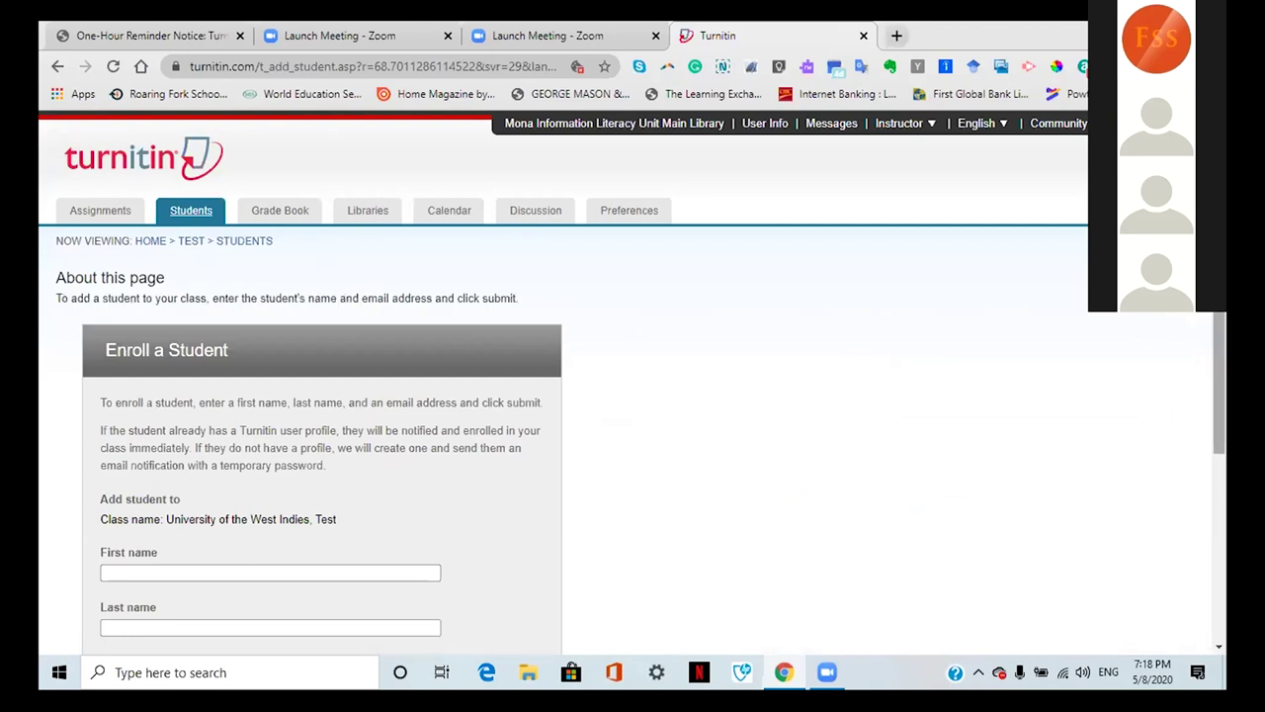
pyautogui.scroll(-2, 563, 386)
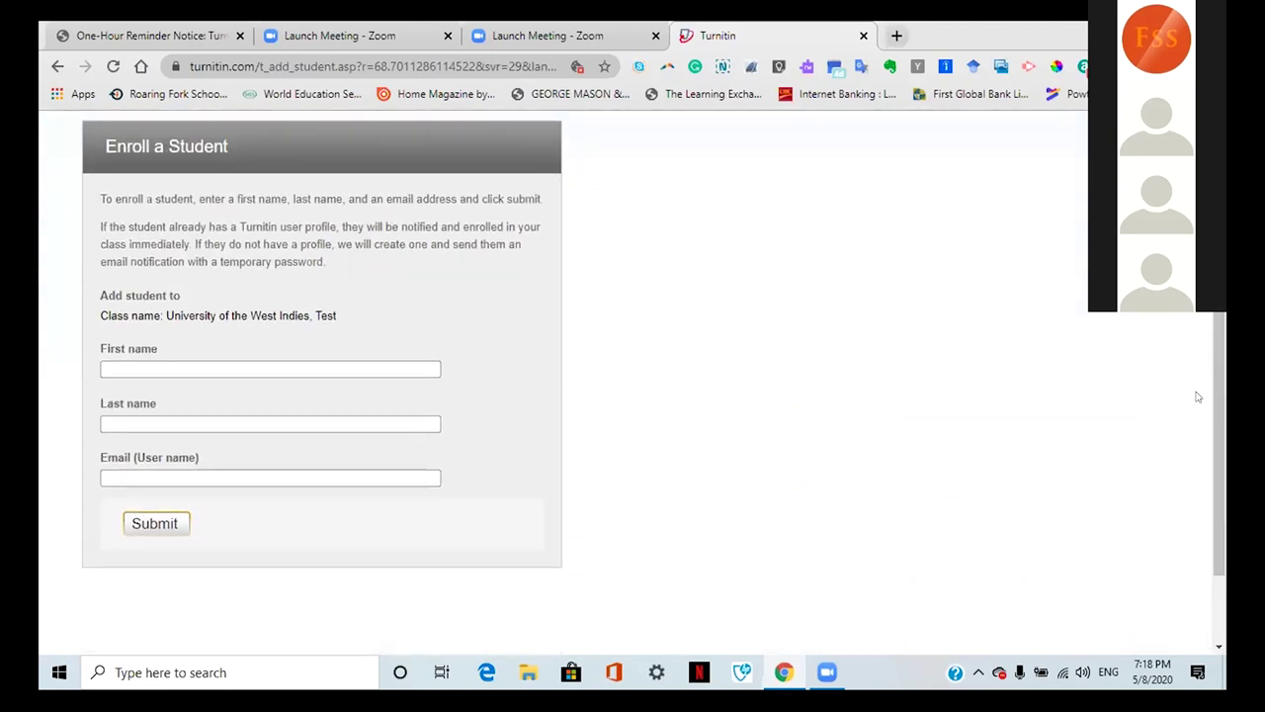
pyautogui.scroll(1, 1208, 326)
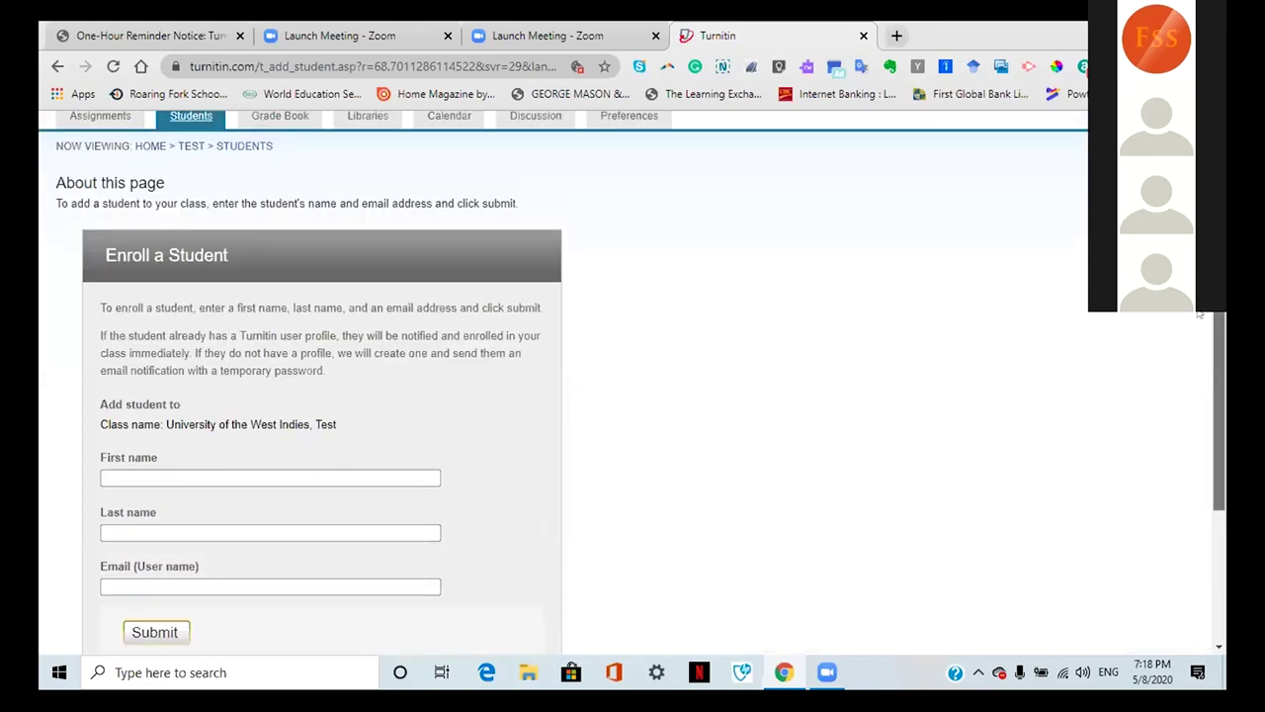
pyautogui.scroll(2, 572, 281)
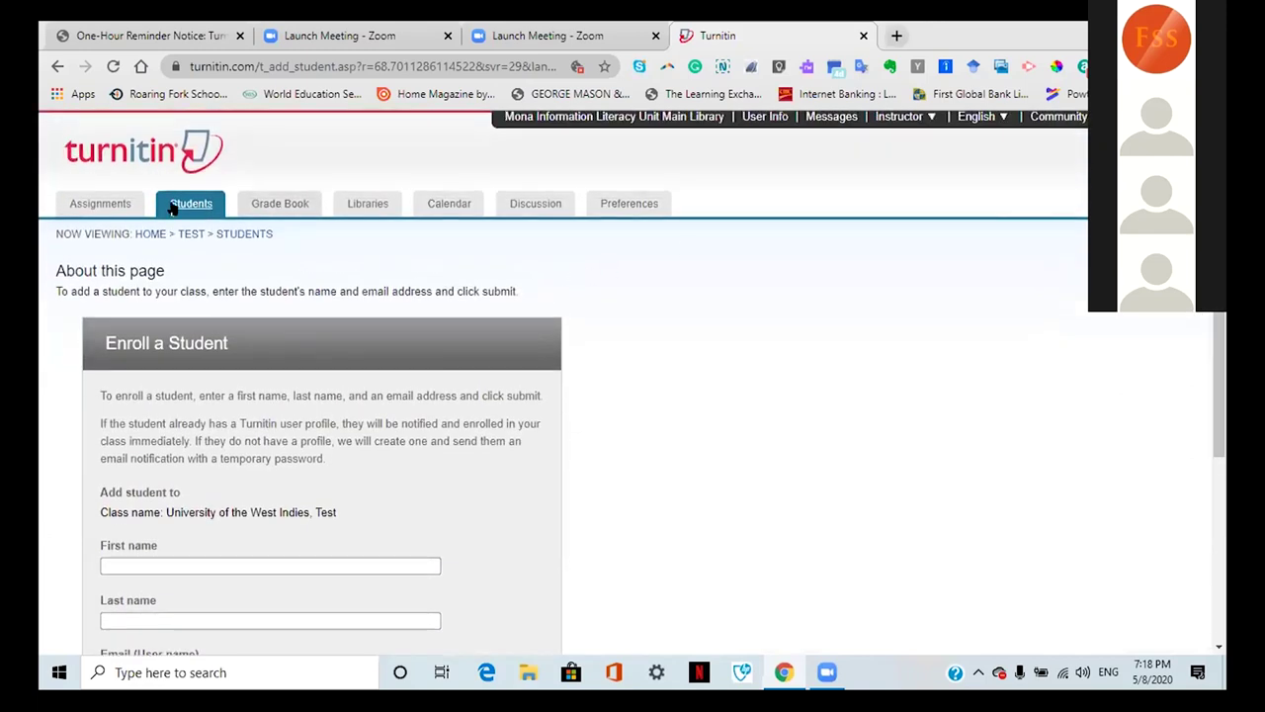
pyautogui.click(100, 205)
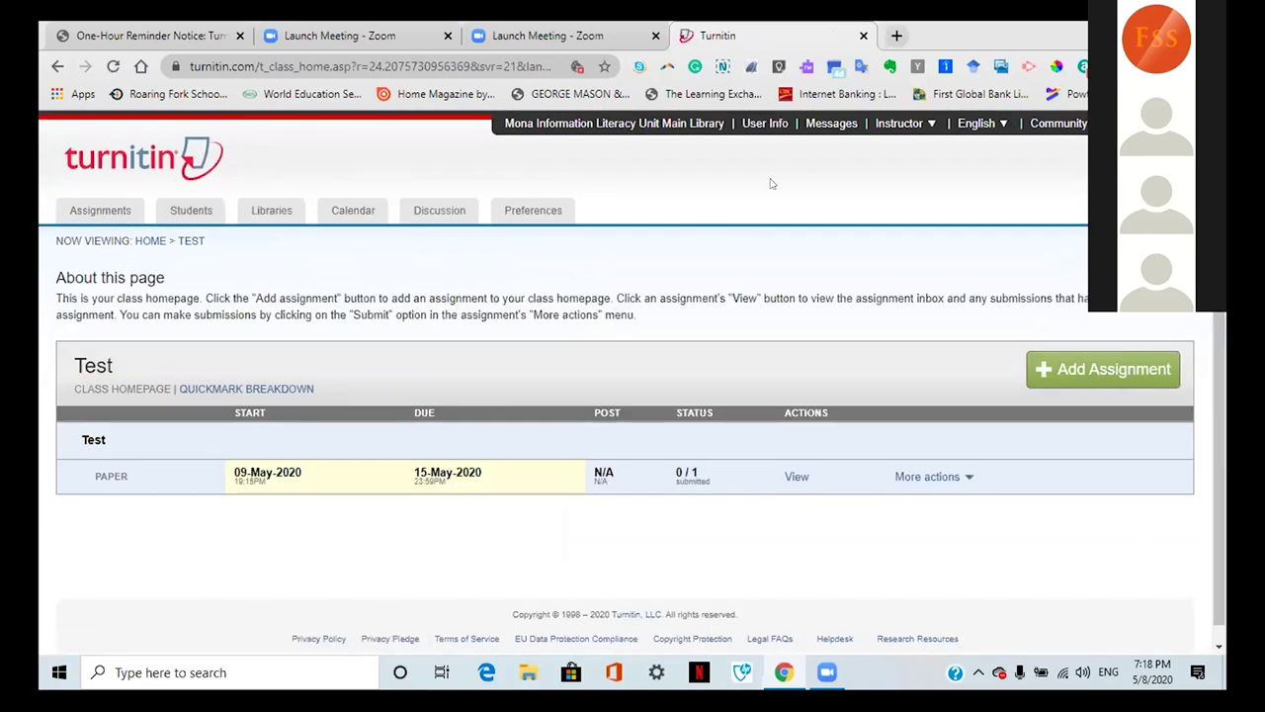
# Step: Review User Info, keep Single file upload as default submission type, then return to All Classes
pyautogui.click(633, 126)
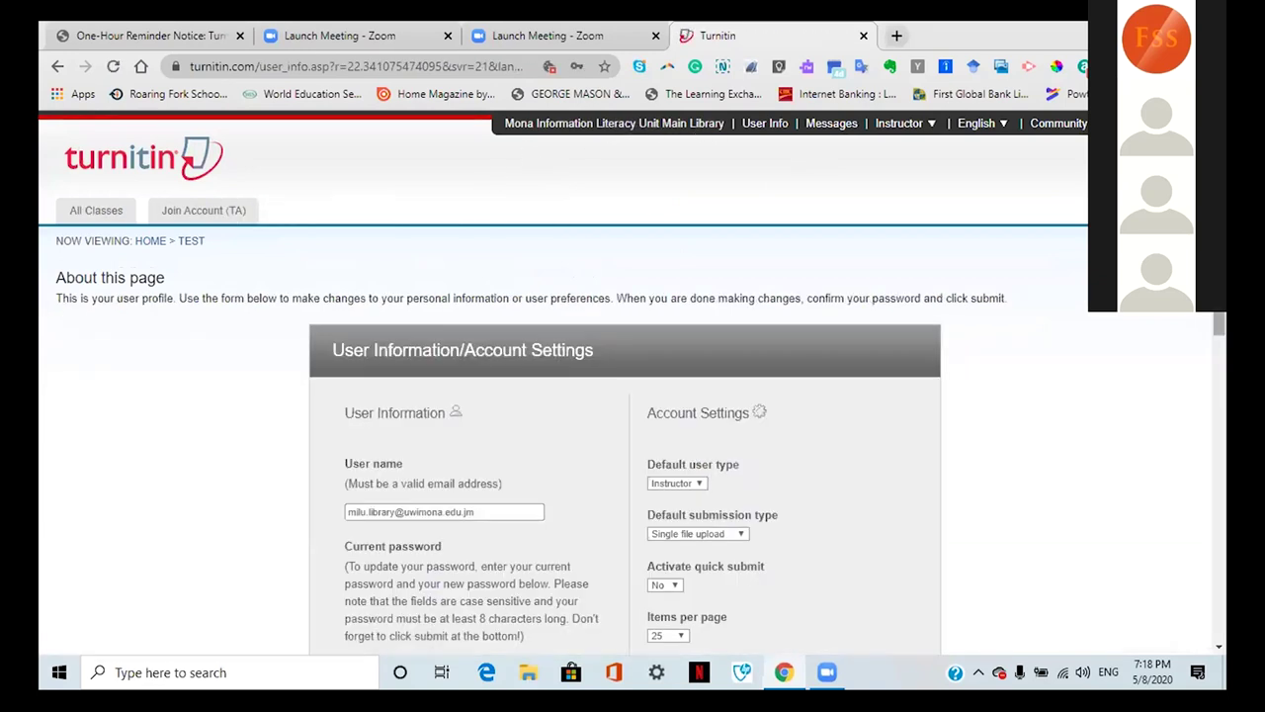
pyautogui.scroll(-1, 633, 395)
pyautogui.scroll(1, 633, 395)
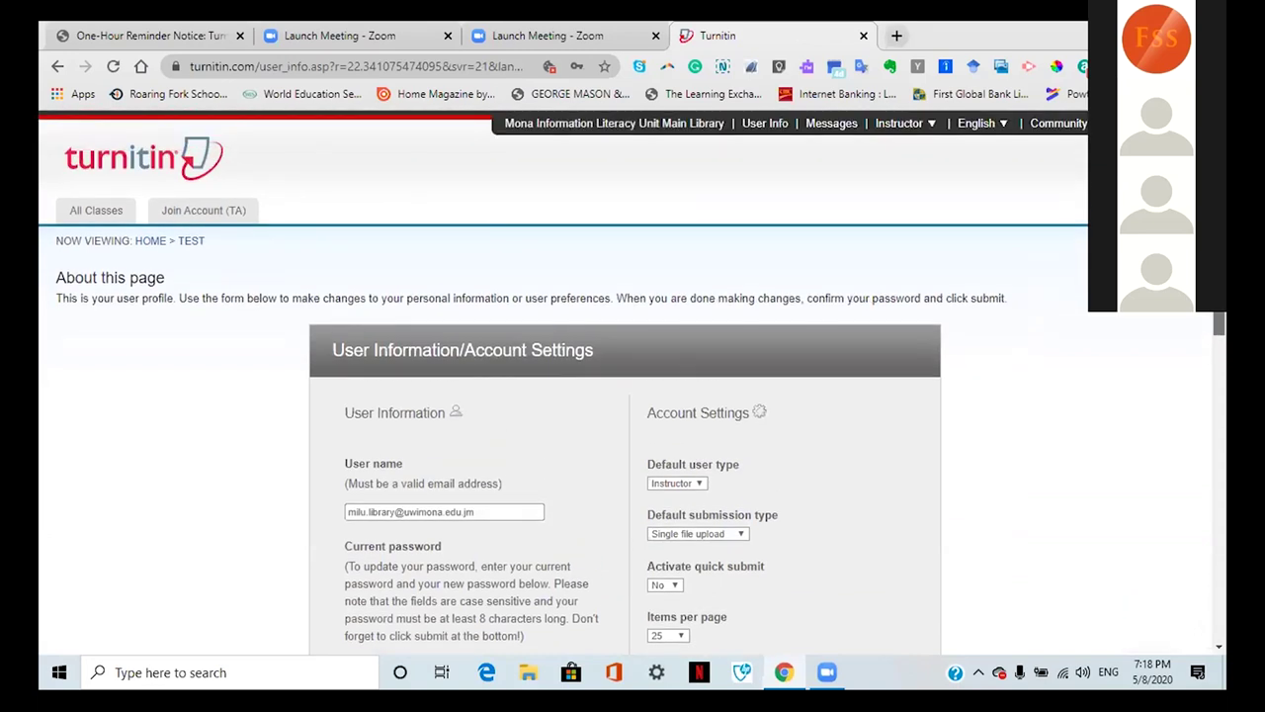
pyautogui.scroll(-1, 633, 395)
pyautogui.scroll(1, 633, 395)
pyautogui.click(740, 534)
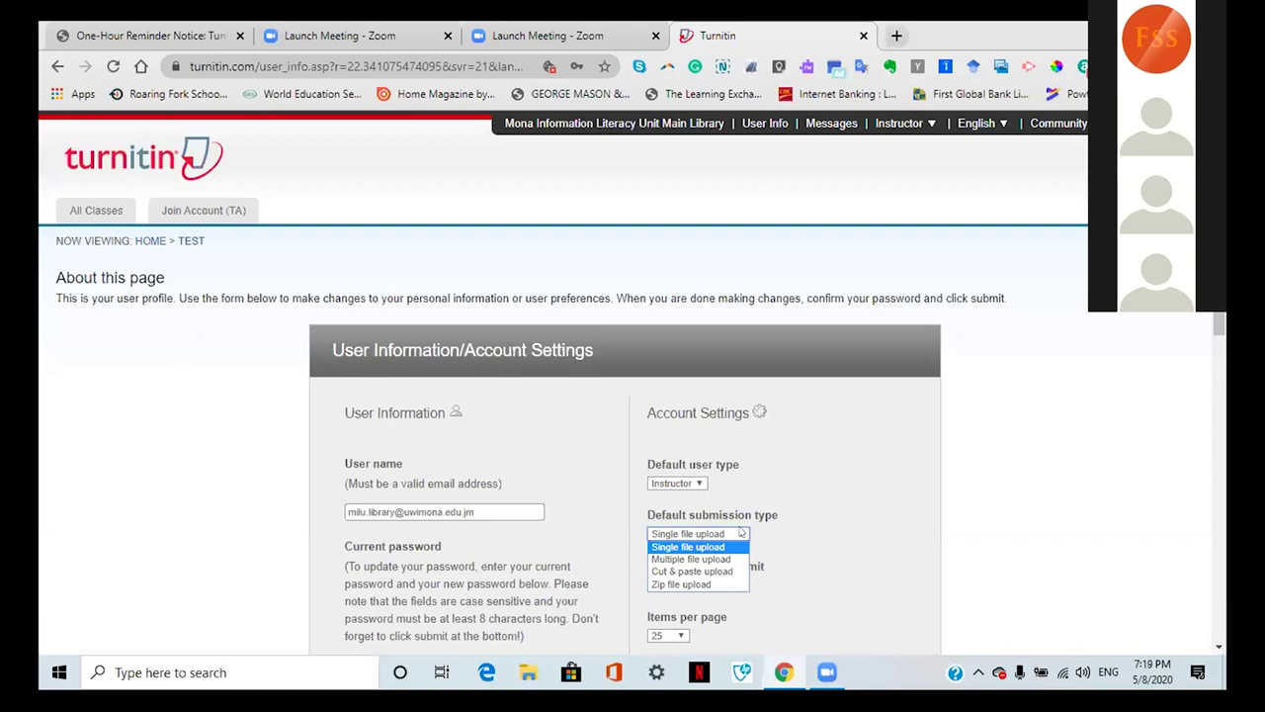
pyautogui.click(740, 533)
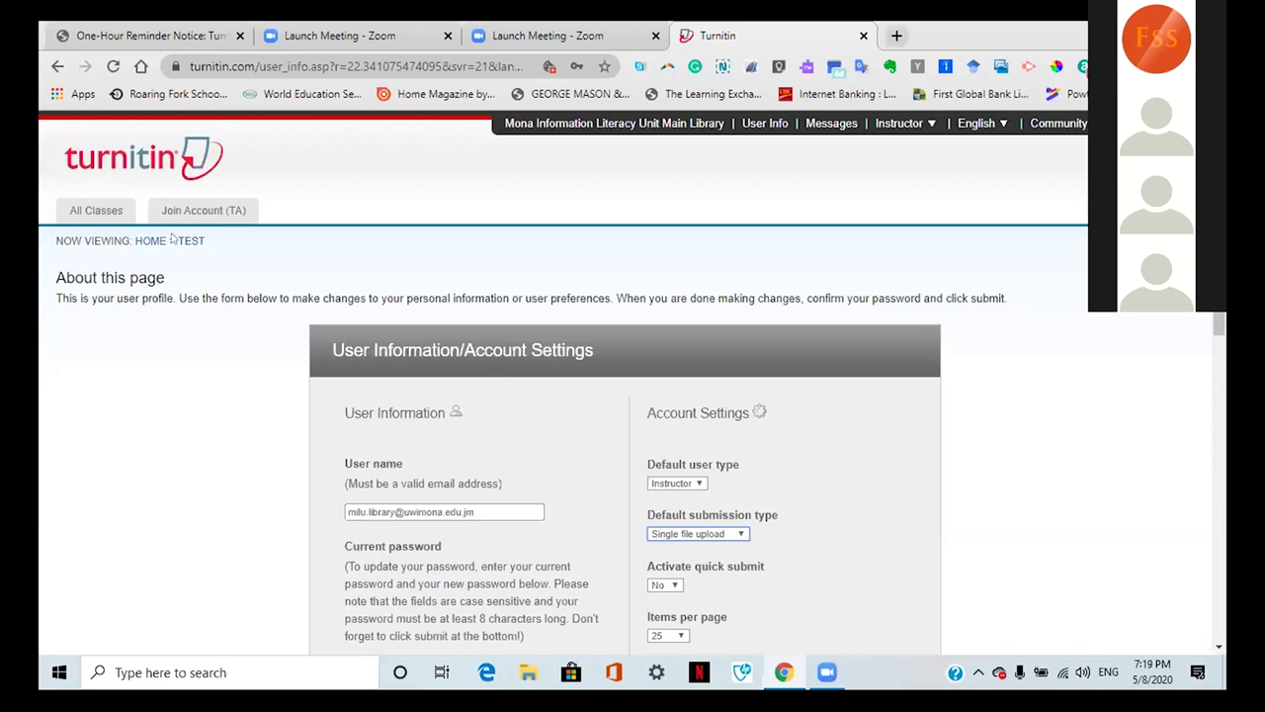
pyautogui.click(96, 211)
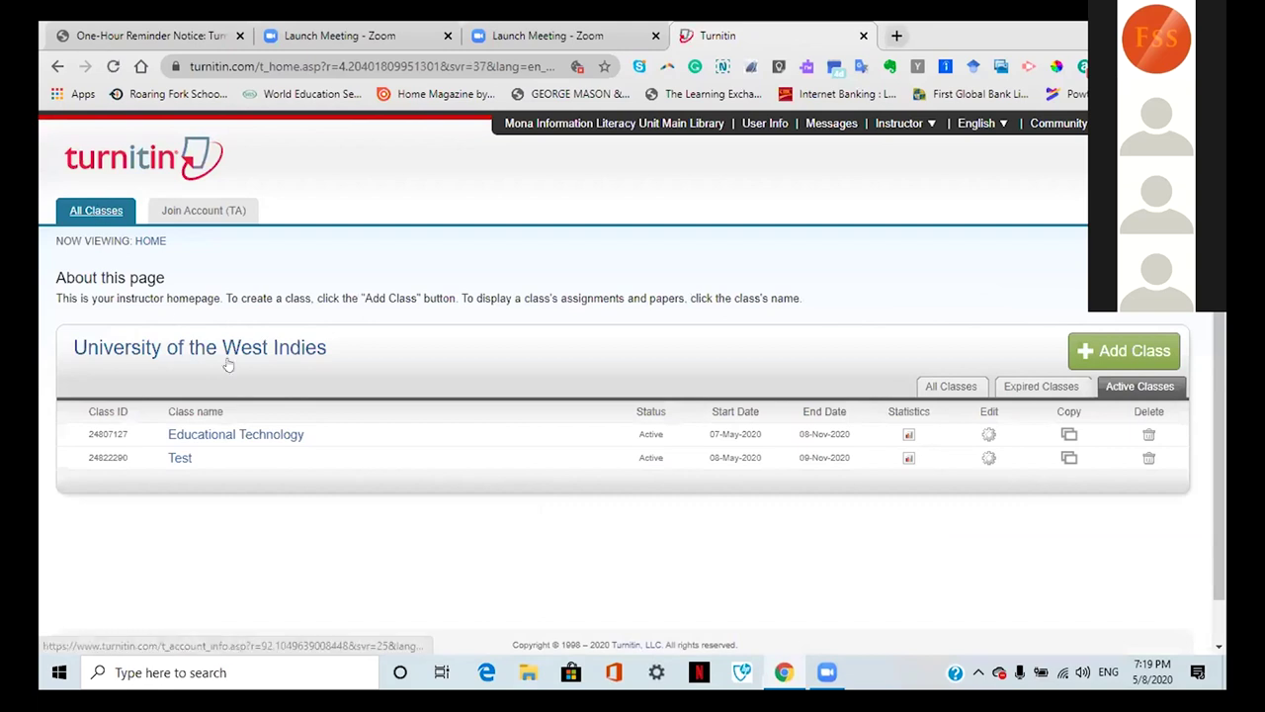
# Step: Open Educational Technology and view the Dissertation assignment's inbox
pyautogui.click(229, 437)
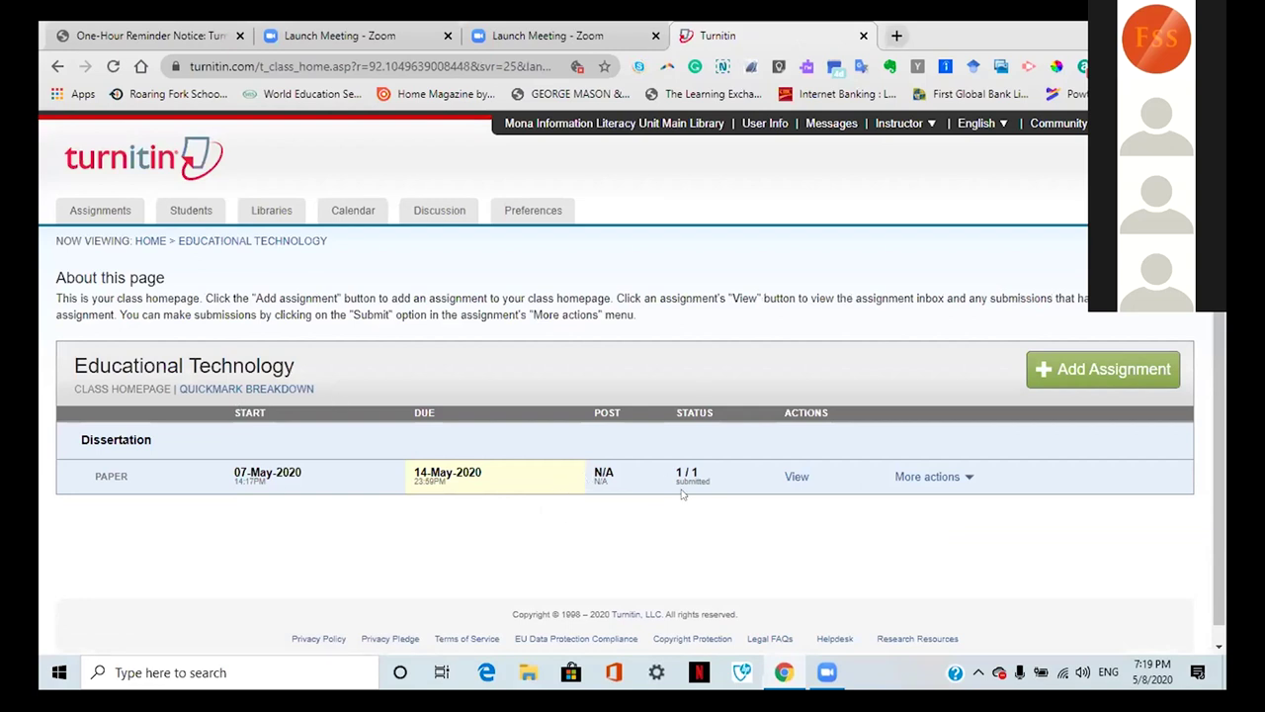
pyautogui.click(798, 478)
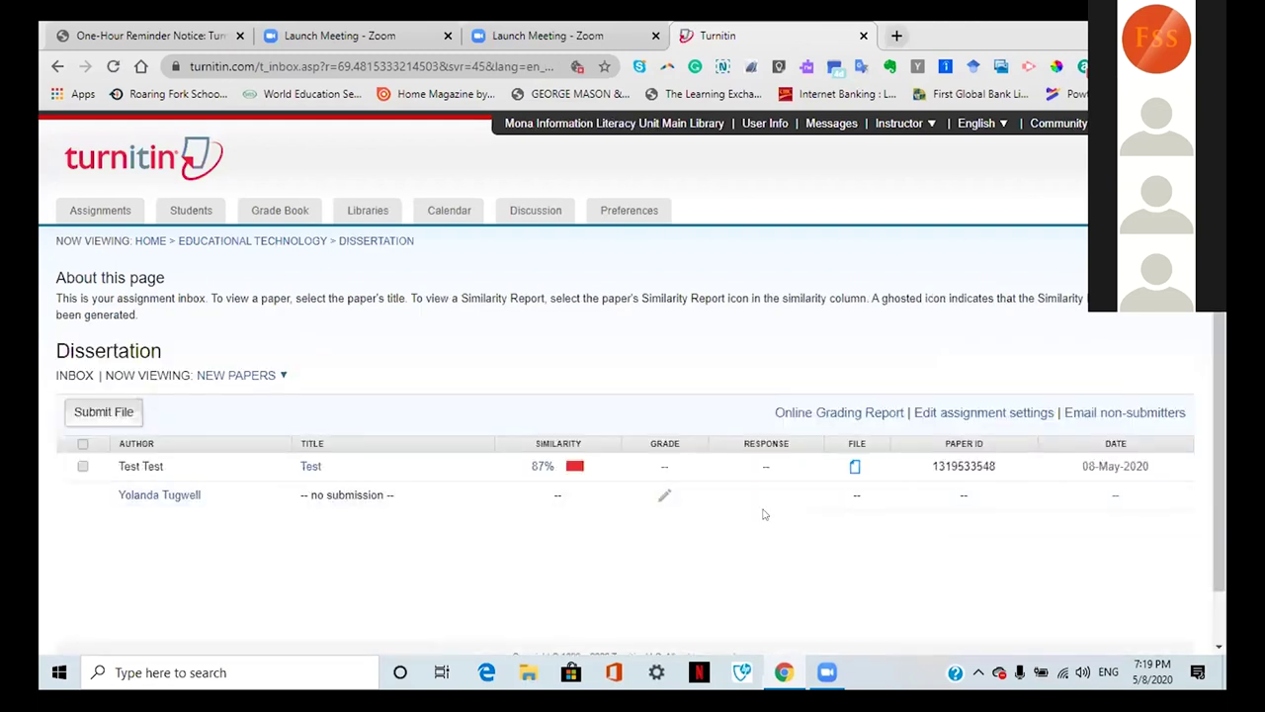
# Step: Open the submitted paper 'Test' from the assignment inbox in Feedback Studio
pyautogui.click(309, 466)
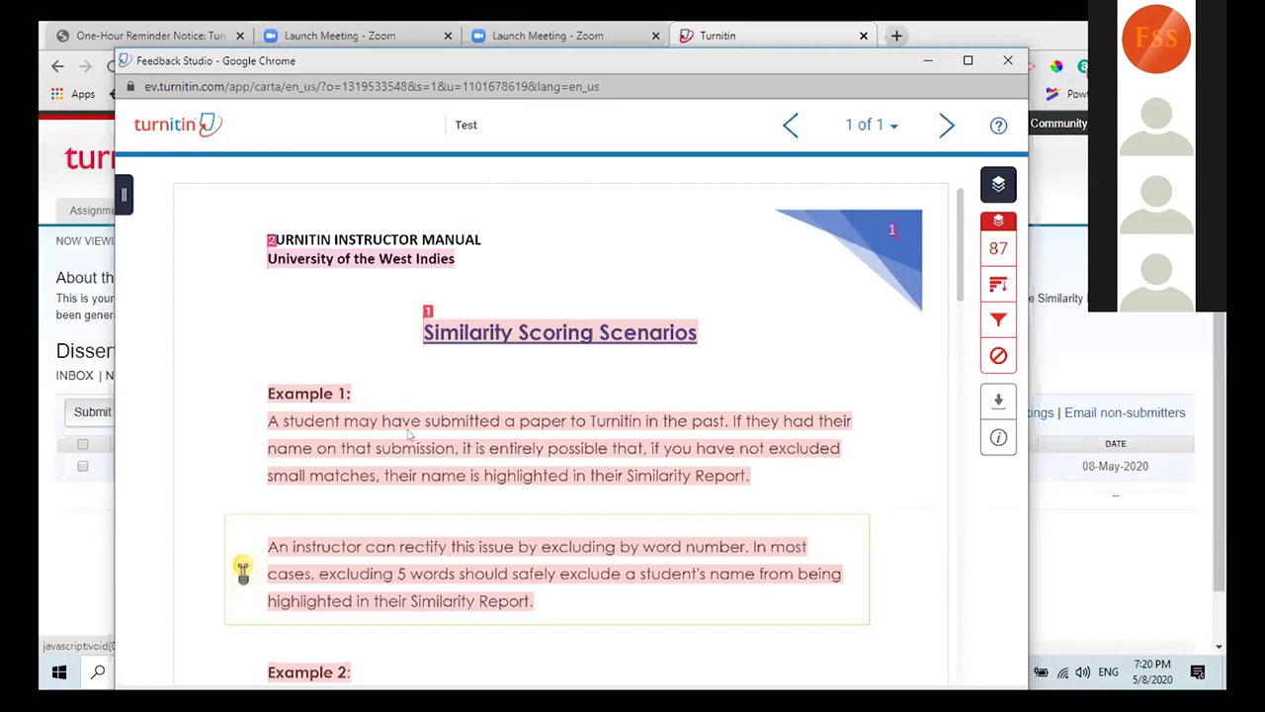
# Step: Open Match Overview from the red 87 score: help.turnitin.com 84% and a student paper 3%
pyautogui.click(997, 251)
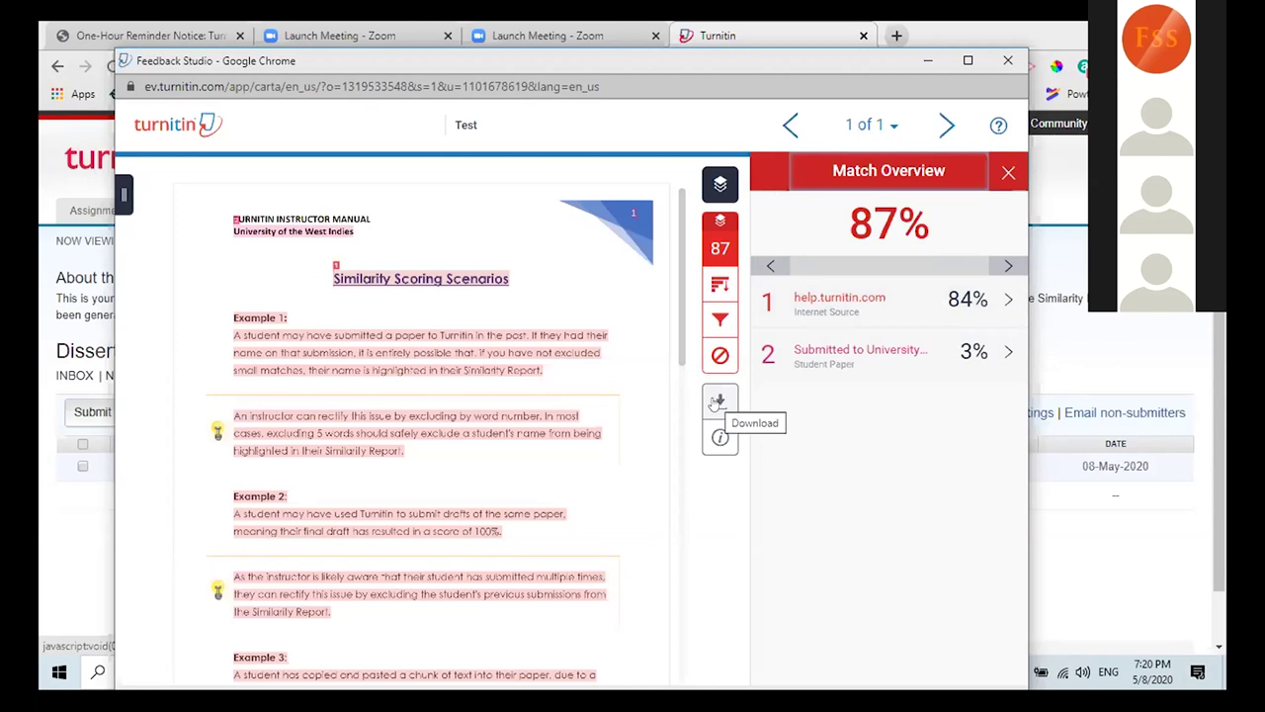
pyautogui.click(717, 401)
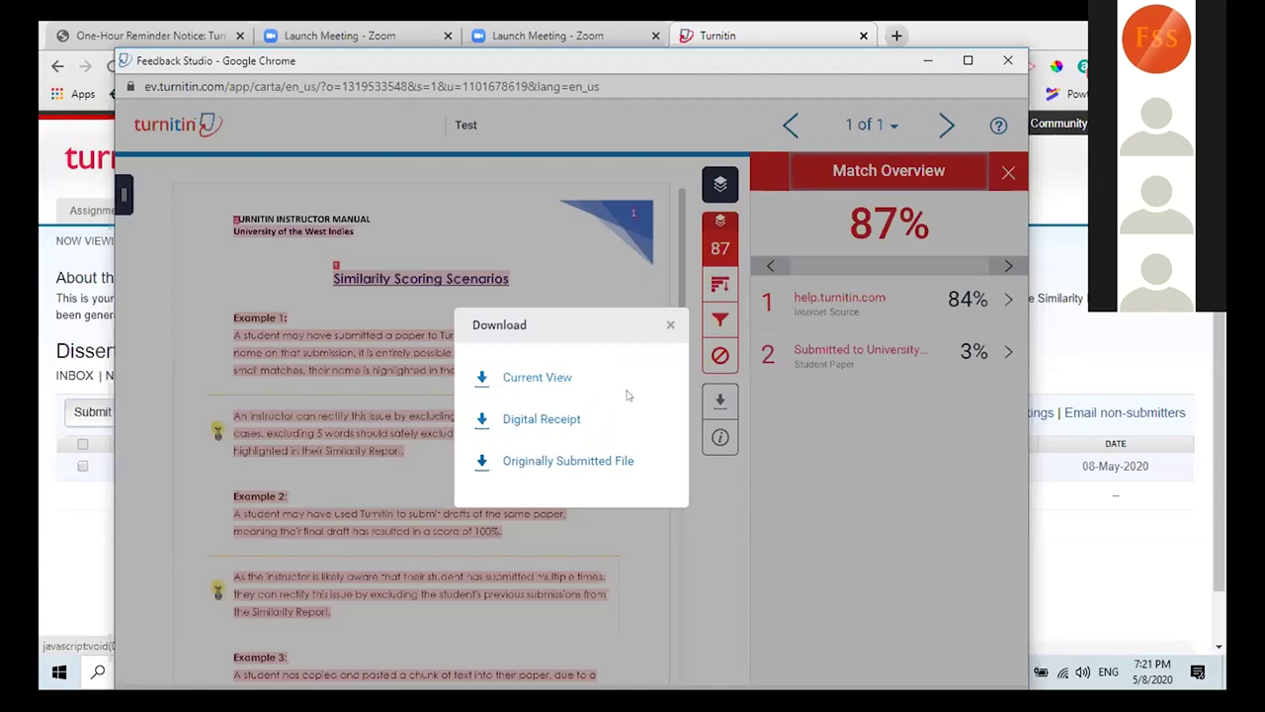
pyautogui.click(671, 324)
pyautogui.click(720, 403)
pyautogui.click(670, 326)
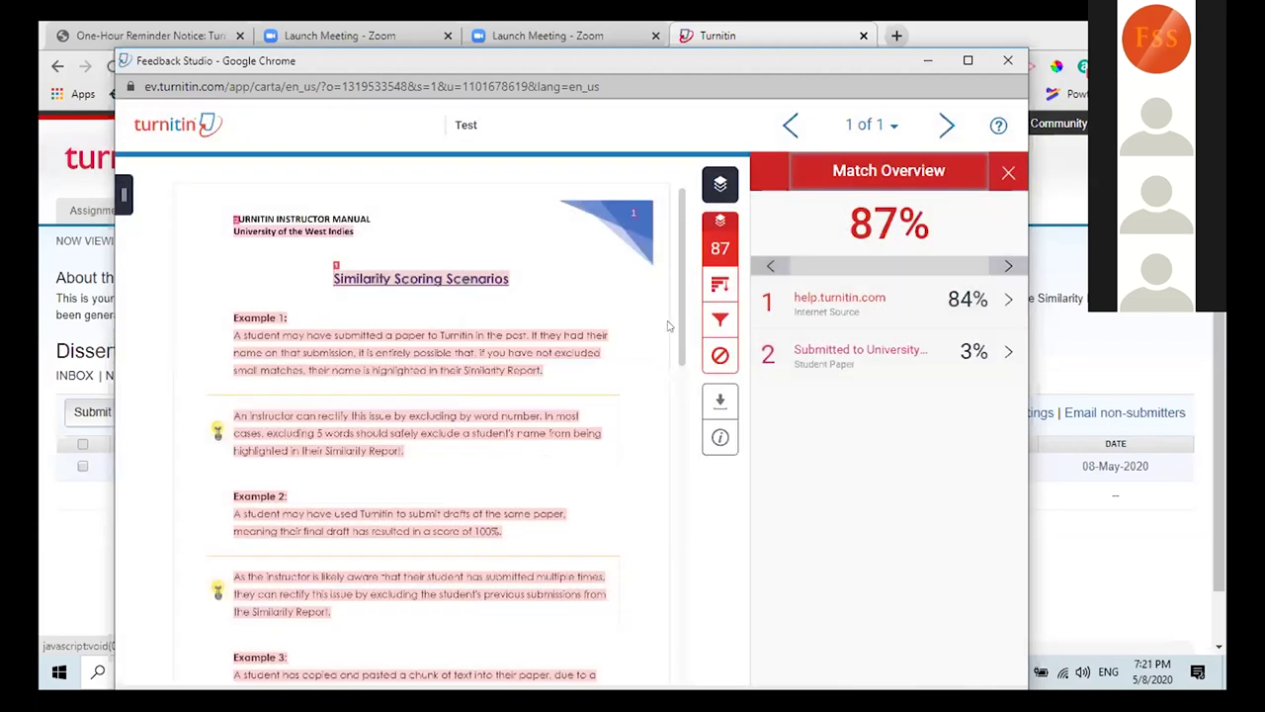
# Step: List all sources and preview the postgraduate schools and University of Wollongong student paper matches
pyautogui.click(720, 286)
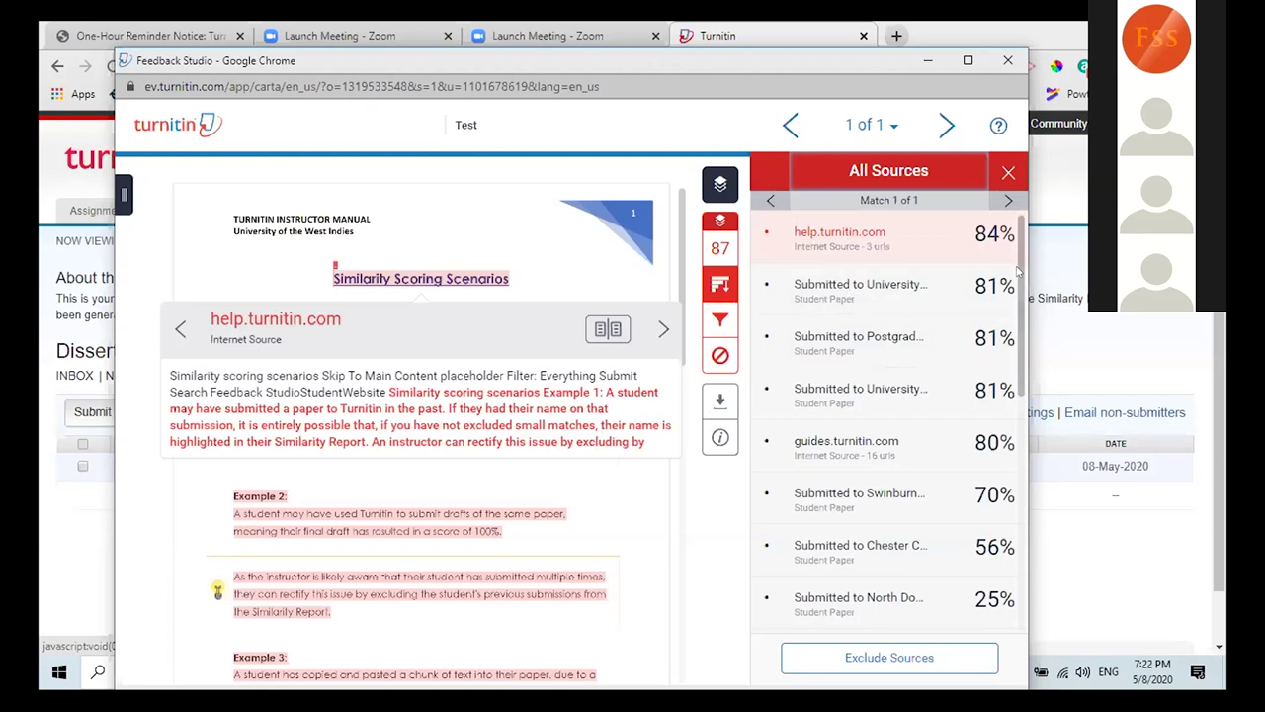
pyautogui.rightClick(1018, 296)
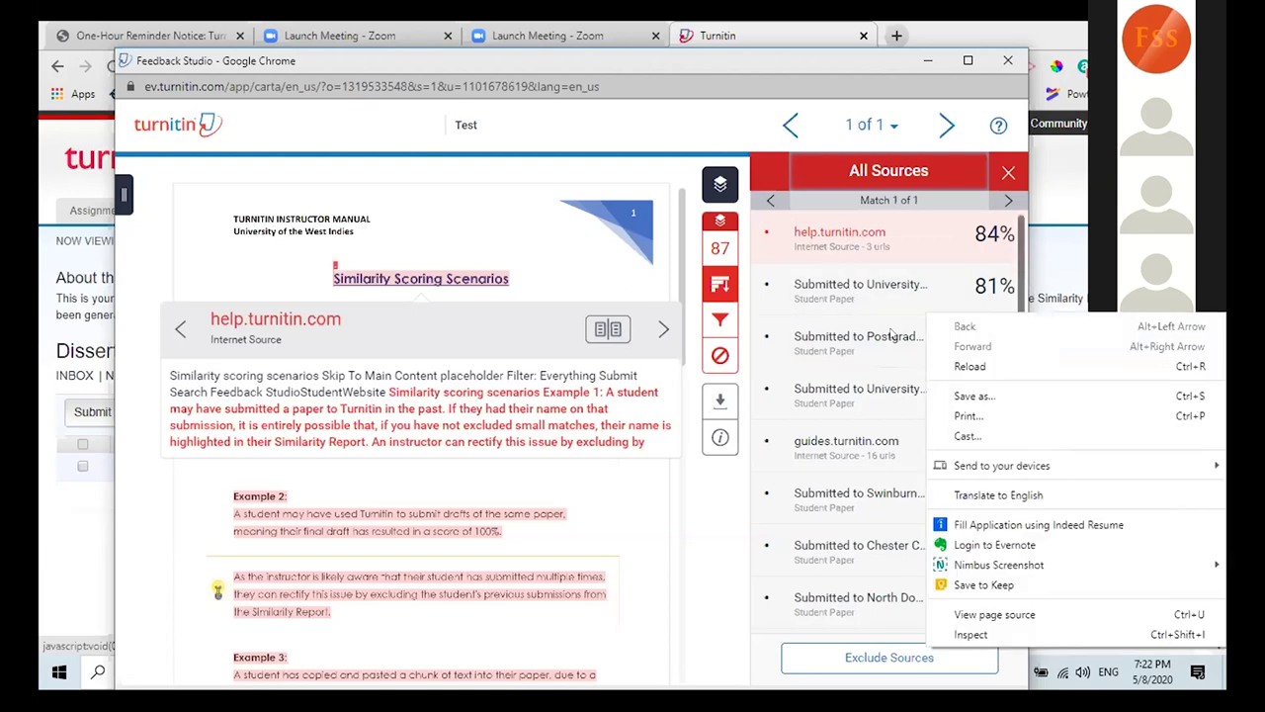
pyautogui.click(835, 341)
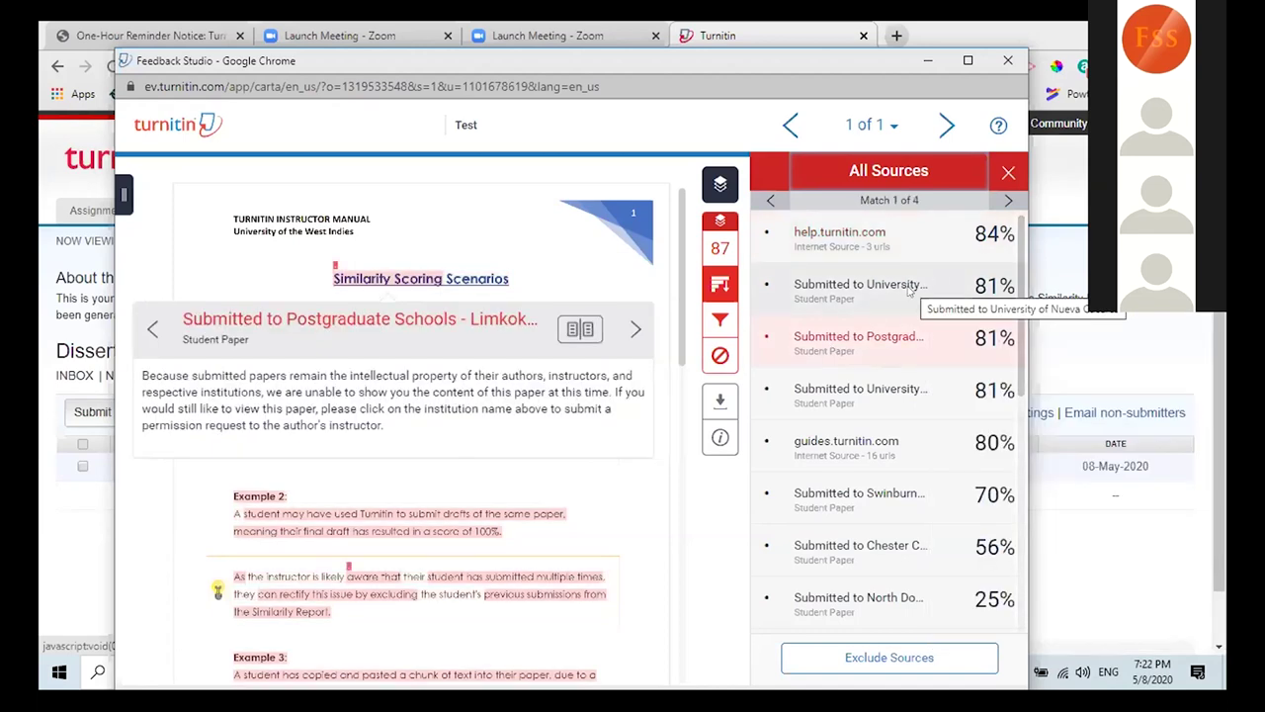
pyautogui.click(882, 378)
# Step: Dismiss the source preview and close Feedback Studio, returning to the Dissertation inbox
pyautogui.rightClick(869, 400)
pyautogui.click(869, 400)
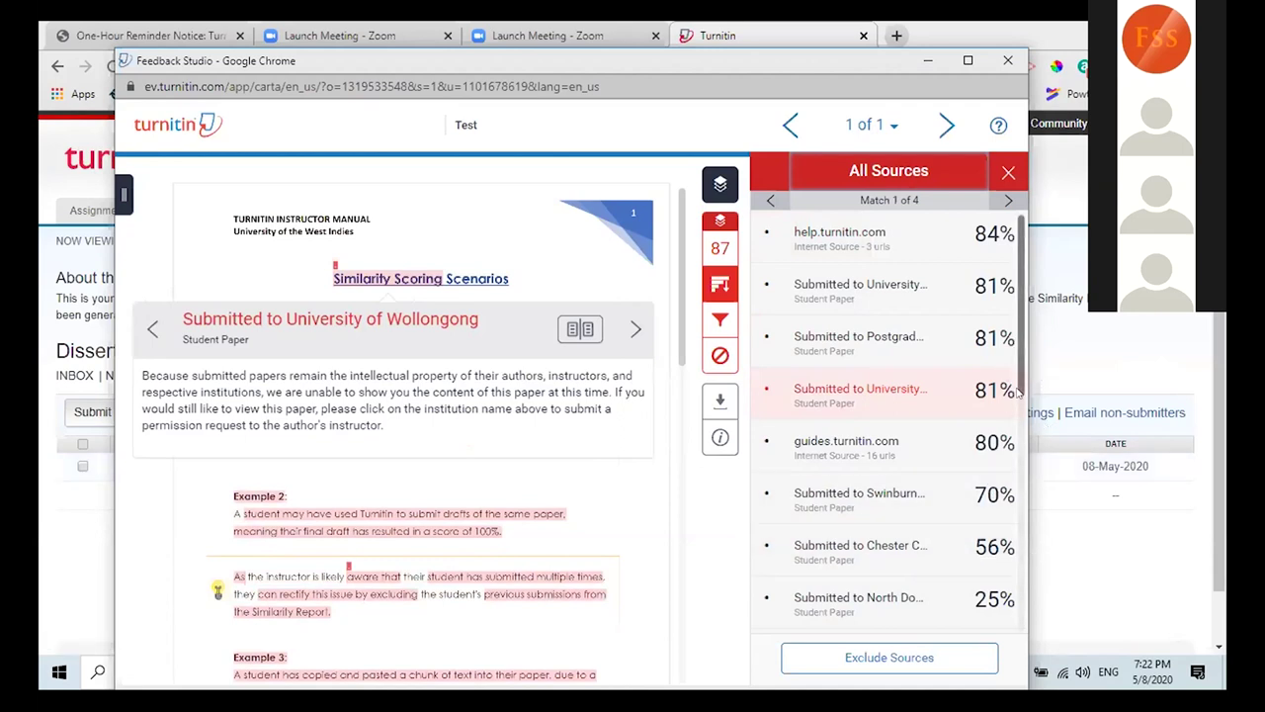
pyautogui.rightClick(1021, 400)
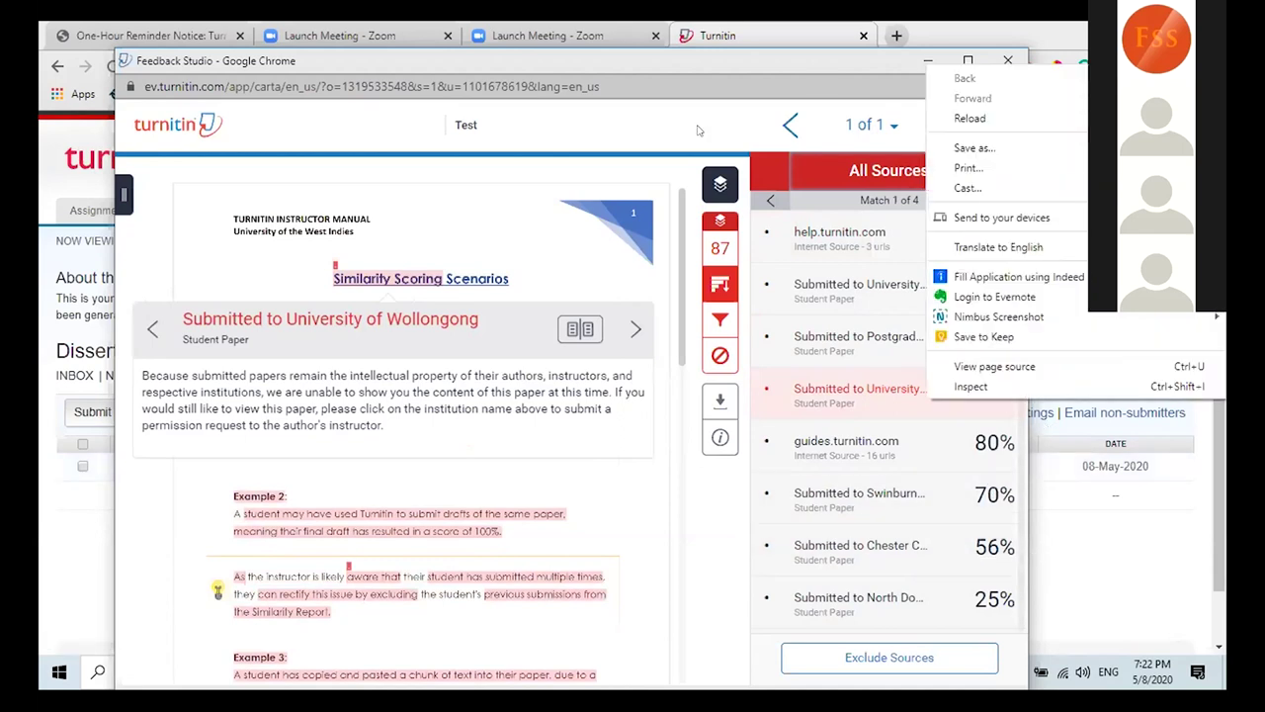
pyautogui.click(675, 128)
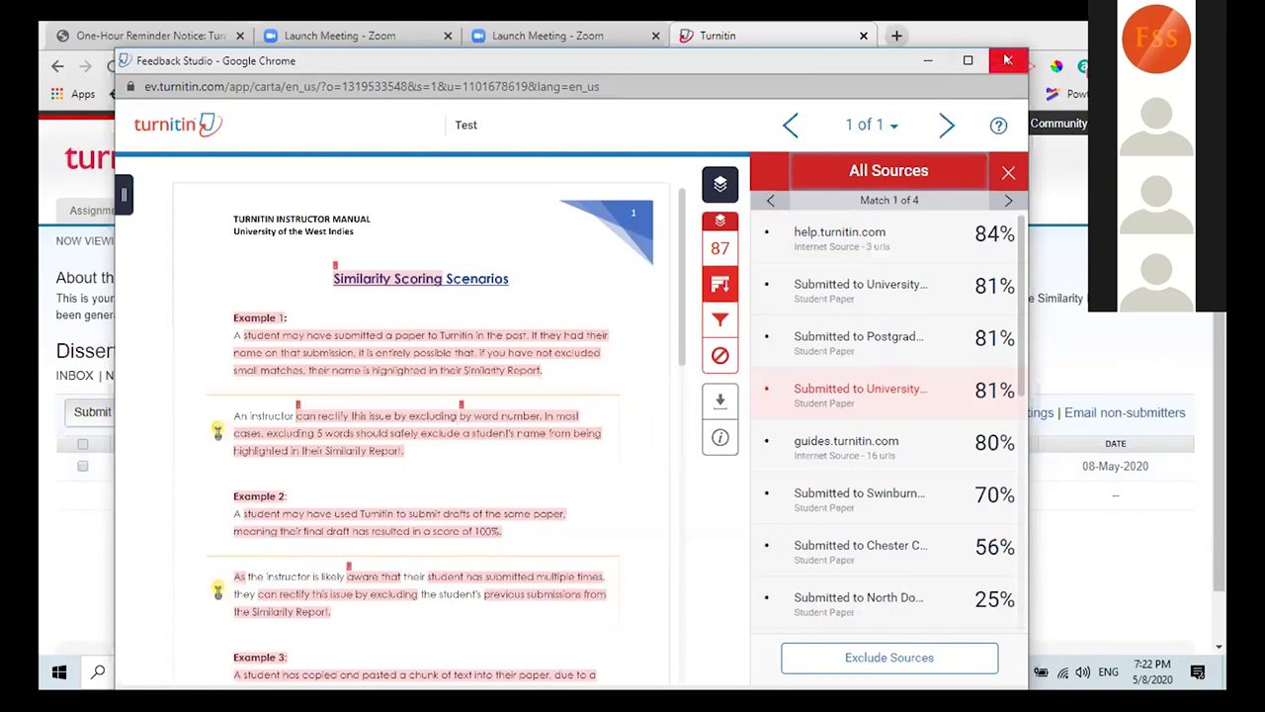
pyautogui.click(1007, 60)
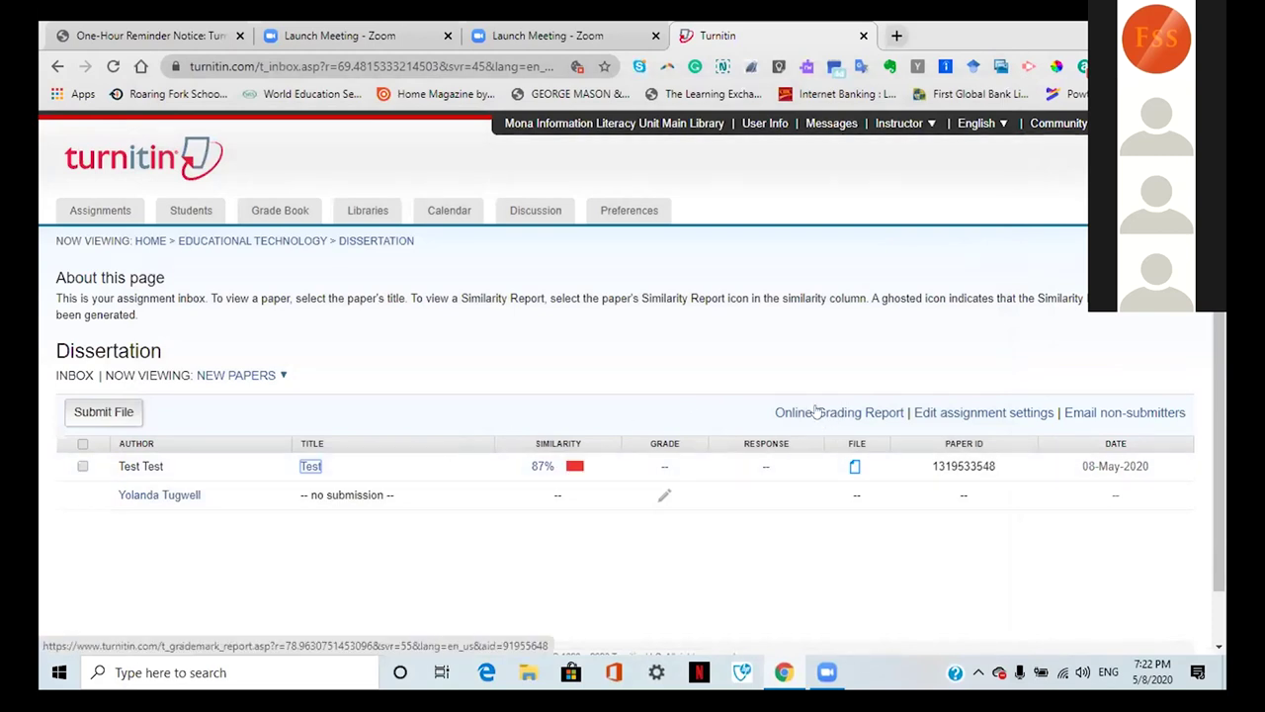
# Step: Open the Dissertation online grading report, close its error window, and return to the class homepage
pyautogui.click(817, 411)
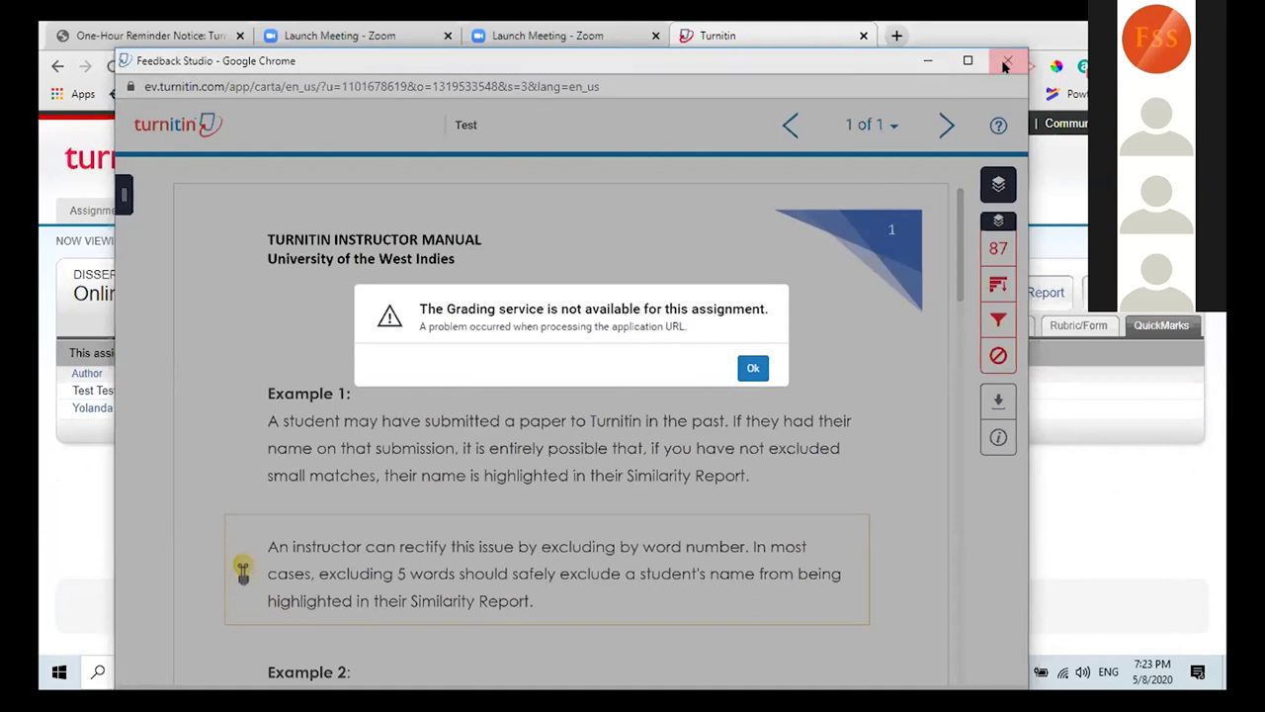
pyautogui.hotkey('ctrl', 'w')
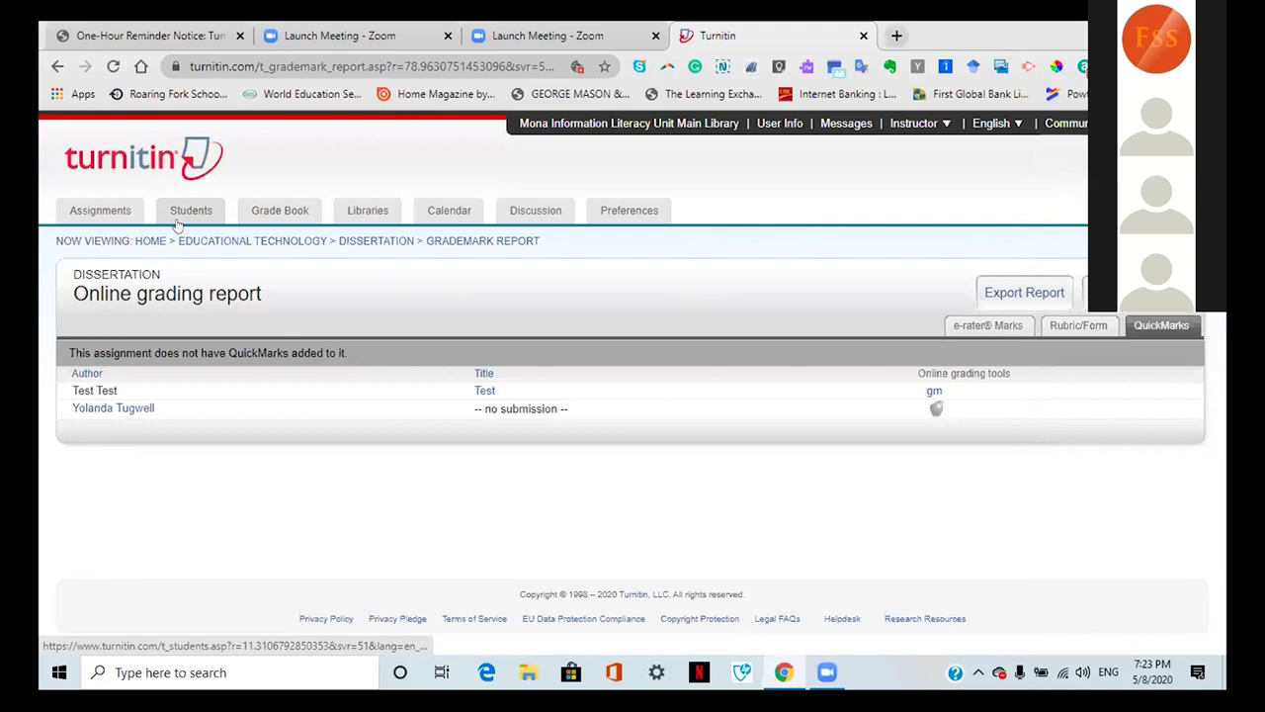
pyautogui.click(104, 213)
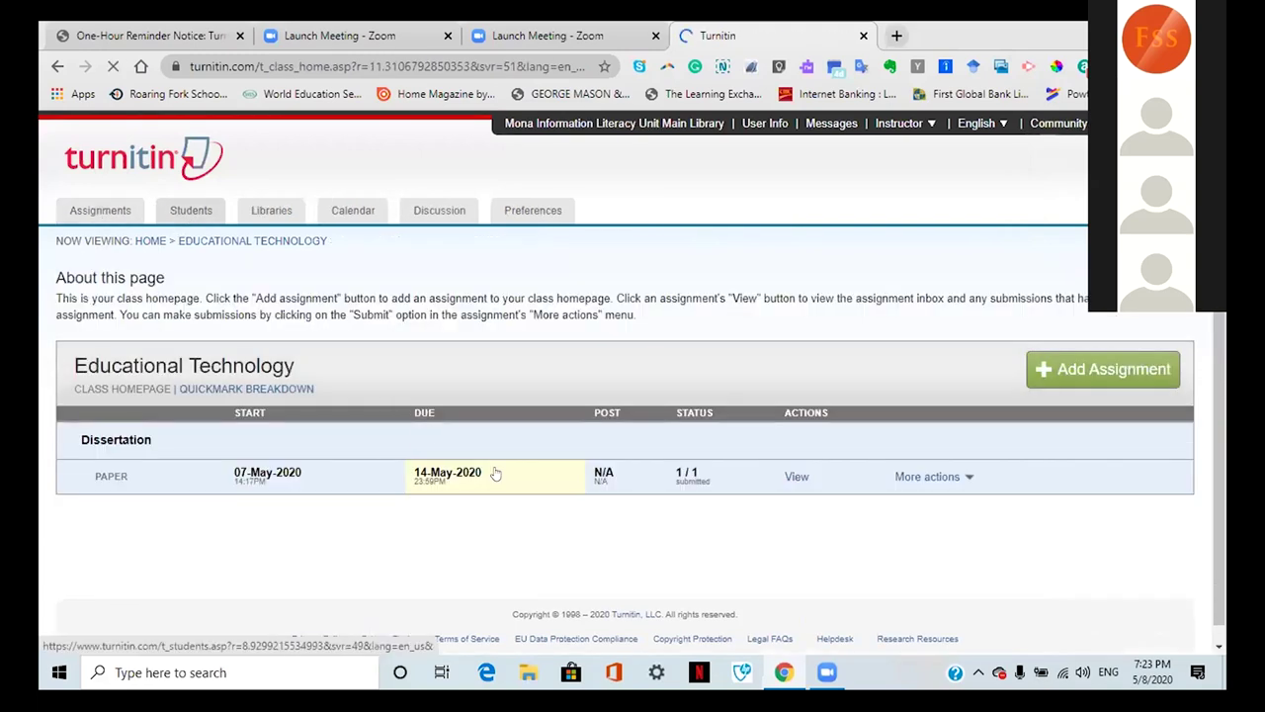
# Step: Open the Dissertation inbox and the Test paper, scrolling through its 87% highlighted text
pyautogui.click(796, 478)
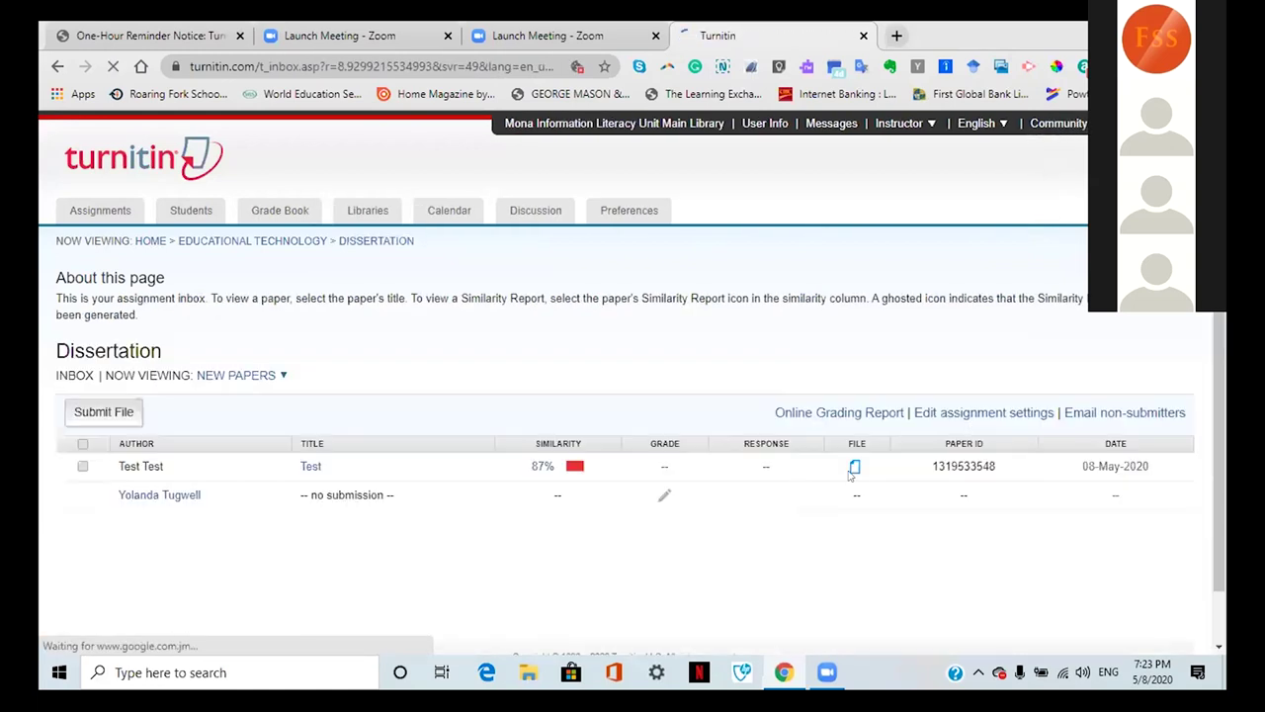
pyautogui.click(302, 466)
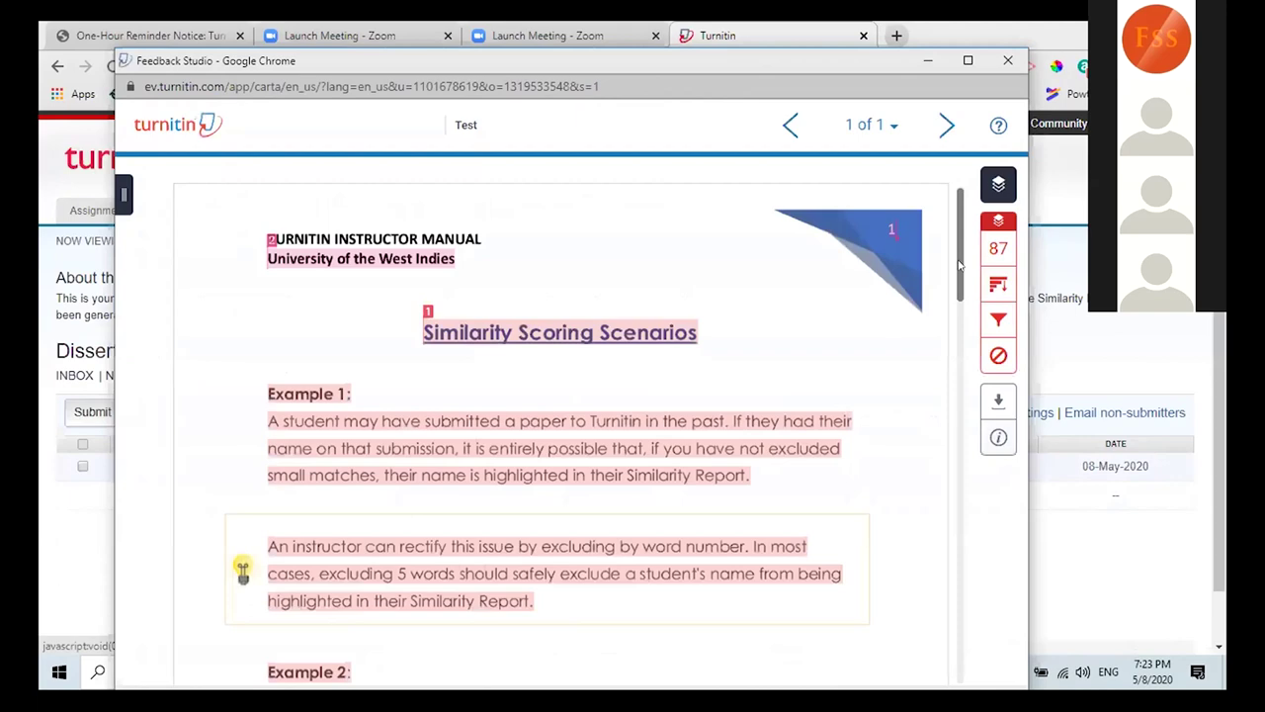
pyautogui.scroll(-4, 960, 319)
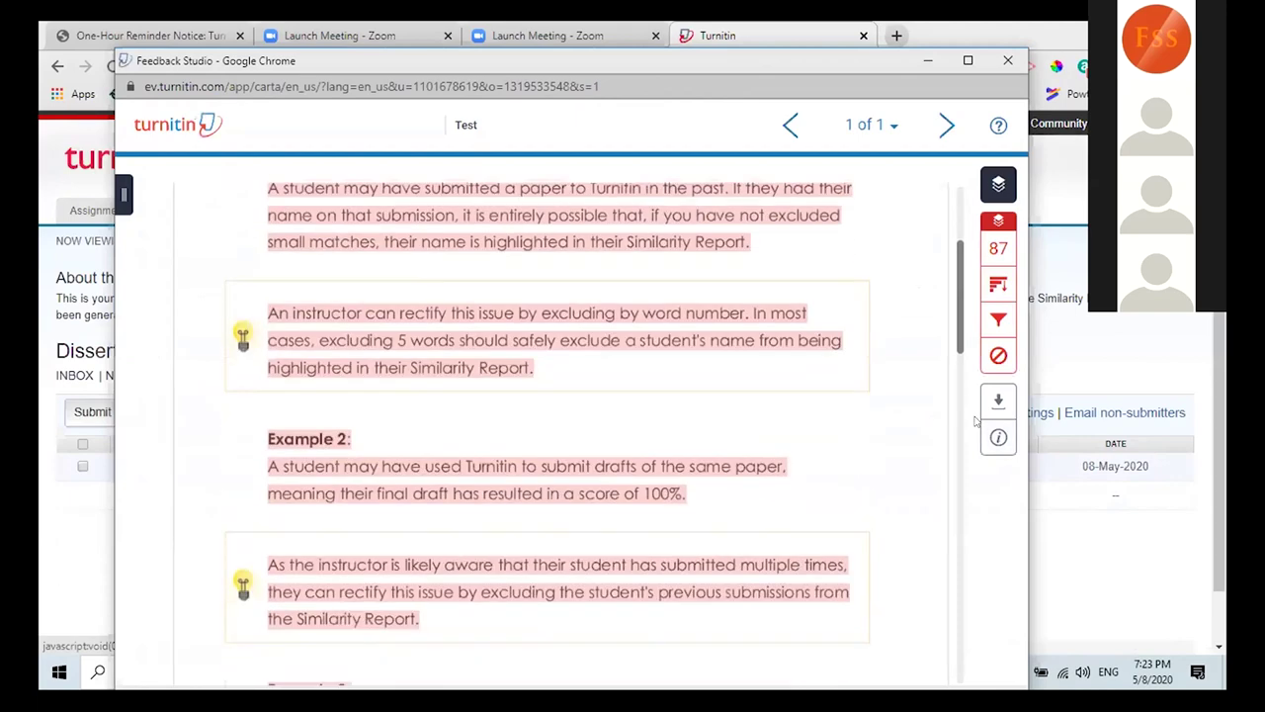
pyautogui.scroll(-5, 973, 395)
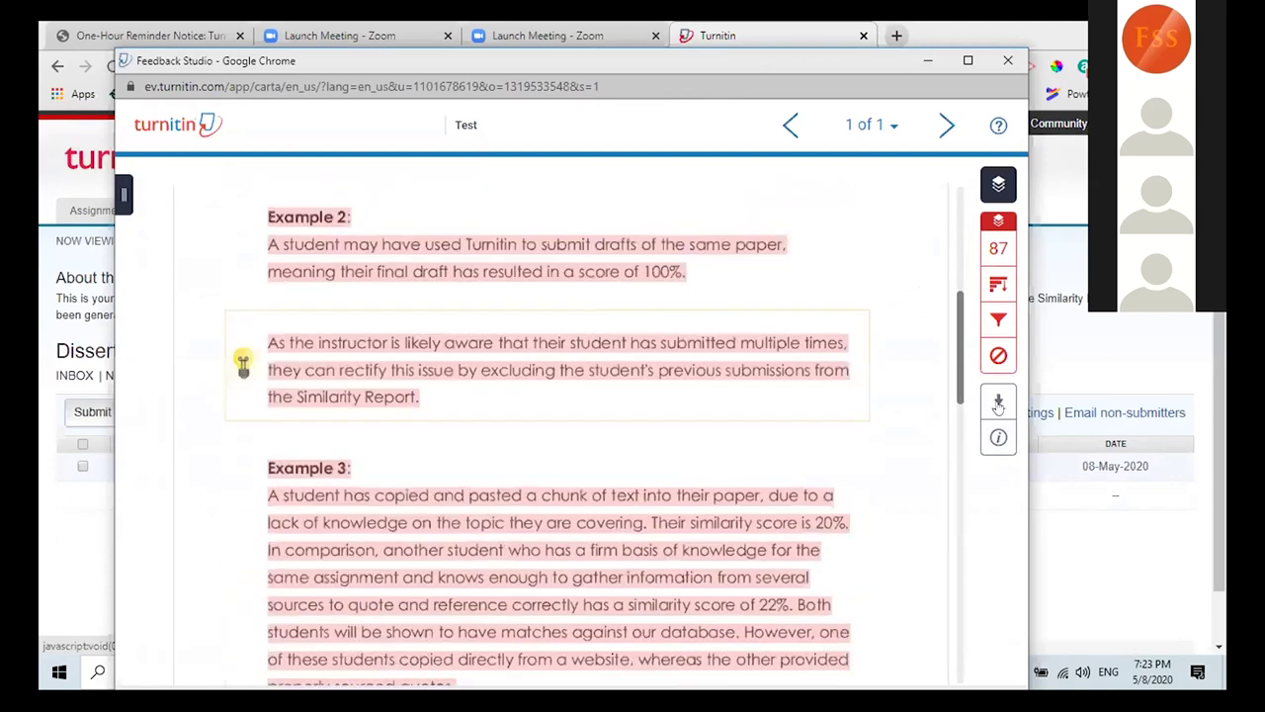
pyautogui.scroll(-3, 814, 444)
pyautogui.scroll(2, 563, 460)
pyautogui.scroll(3, 563, 460)
# Step: Show and then dismiss the paper's download options
pyautogui.click(999, 400)
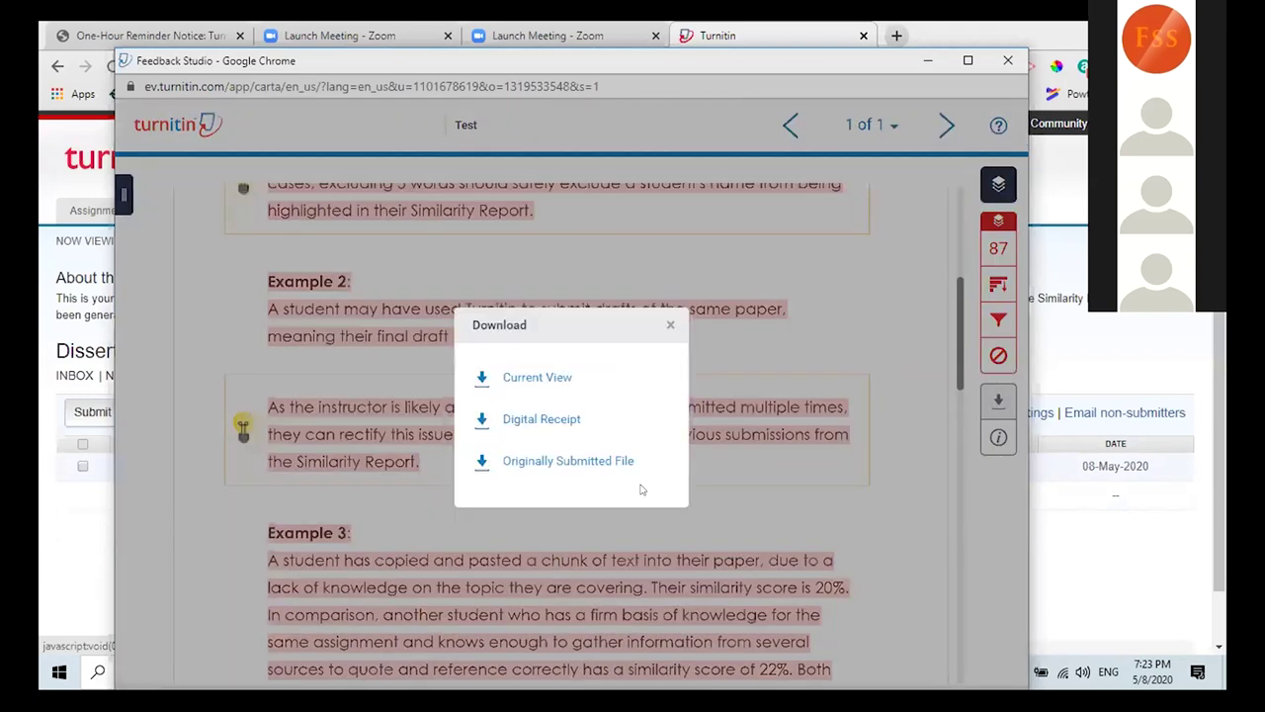
pyautogui.click(215, 684)
pyautogui.moveTo(214, 684)
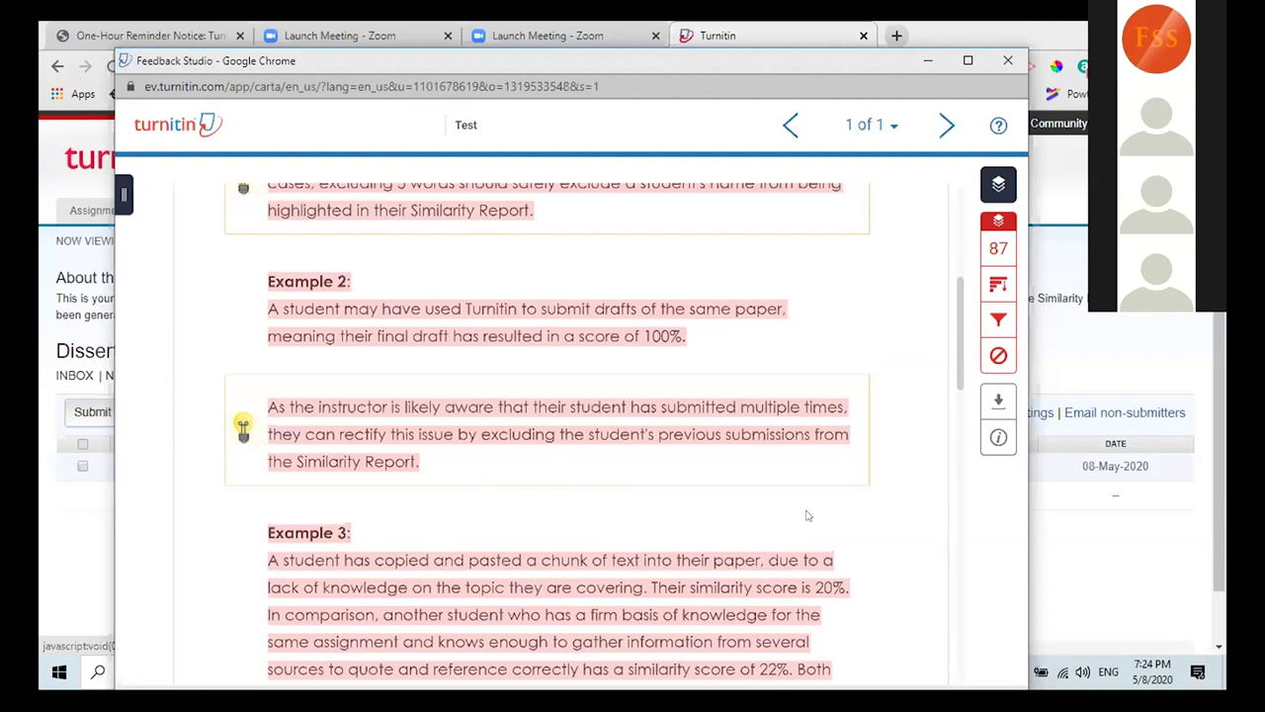
pyautogui.hotkey('alt', 'Tab')
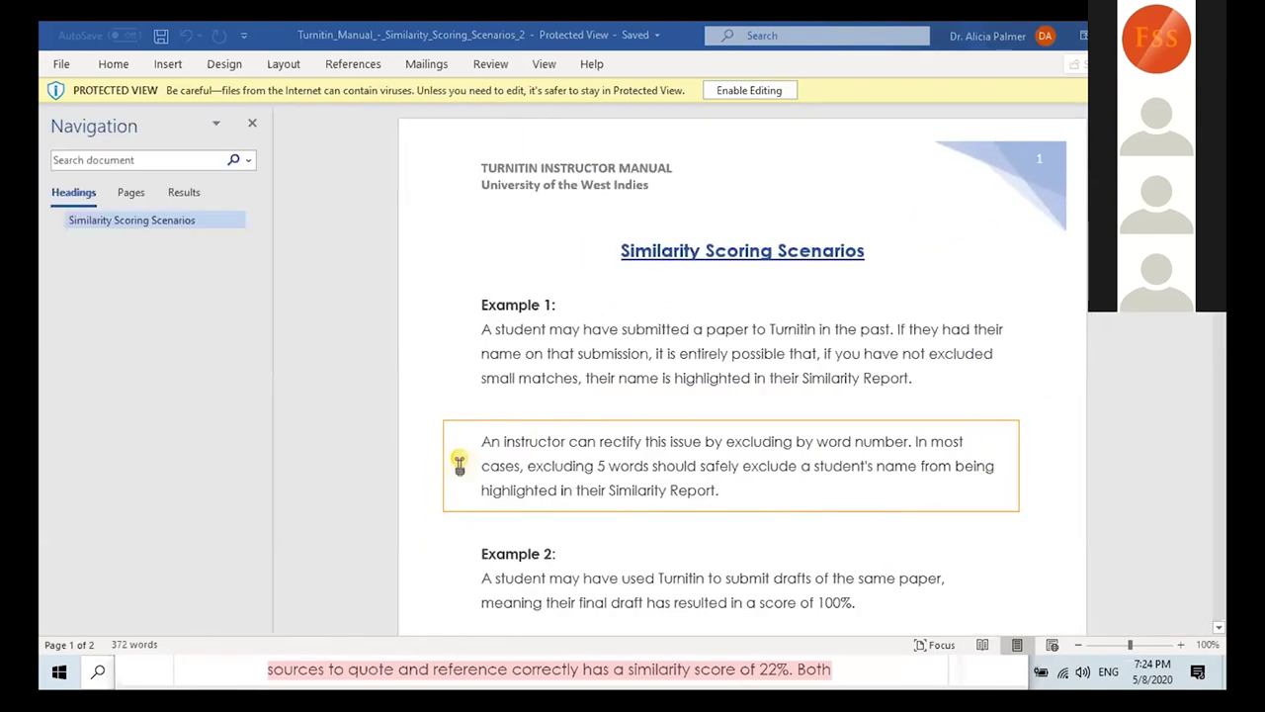
pyautogui.scroll(-5, 743, 376)
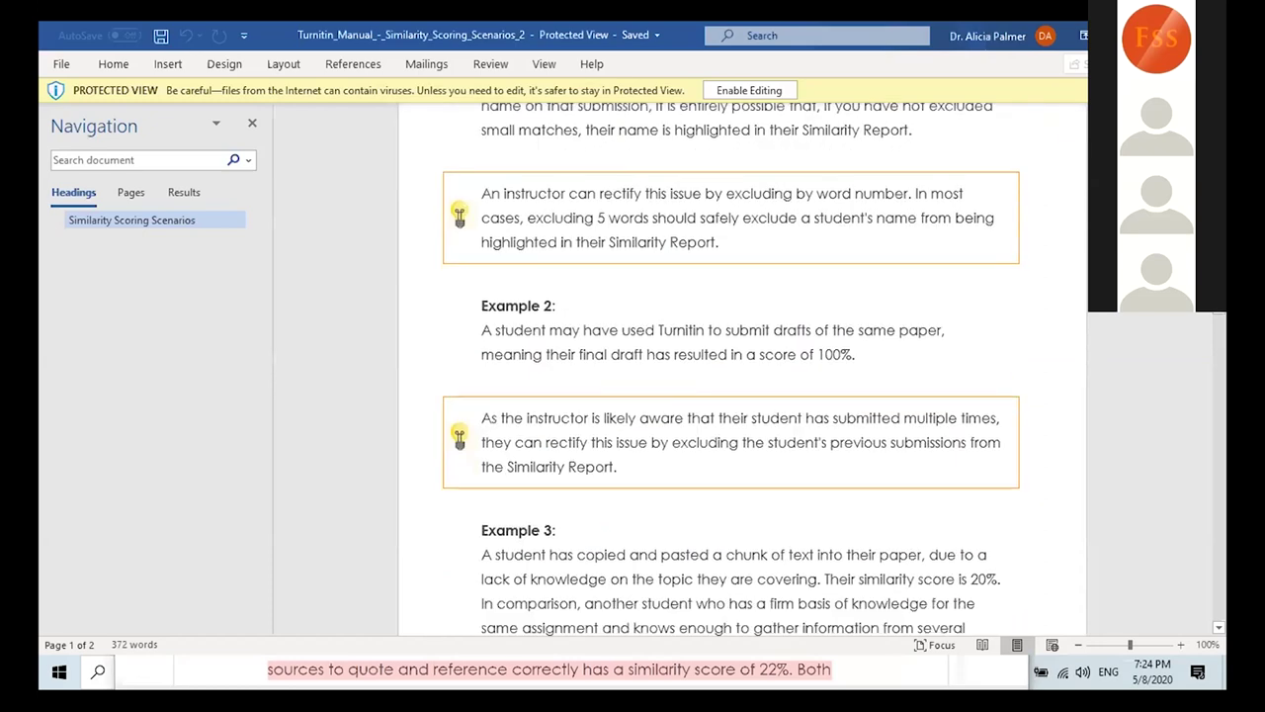
pyautogui.scroll(-15, 742, 376)
pyautogui.scroll(-4, 732, 376)
pyautogui.scroll(5, 731, 376)
pyautogui.scroll(-8, 732, 375)
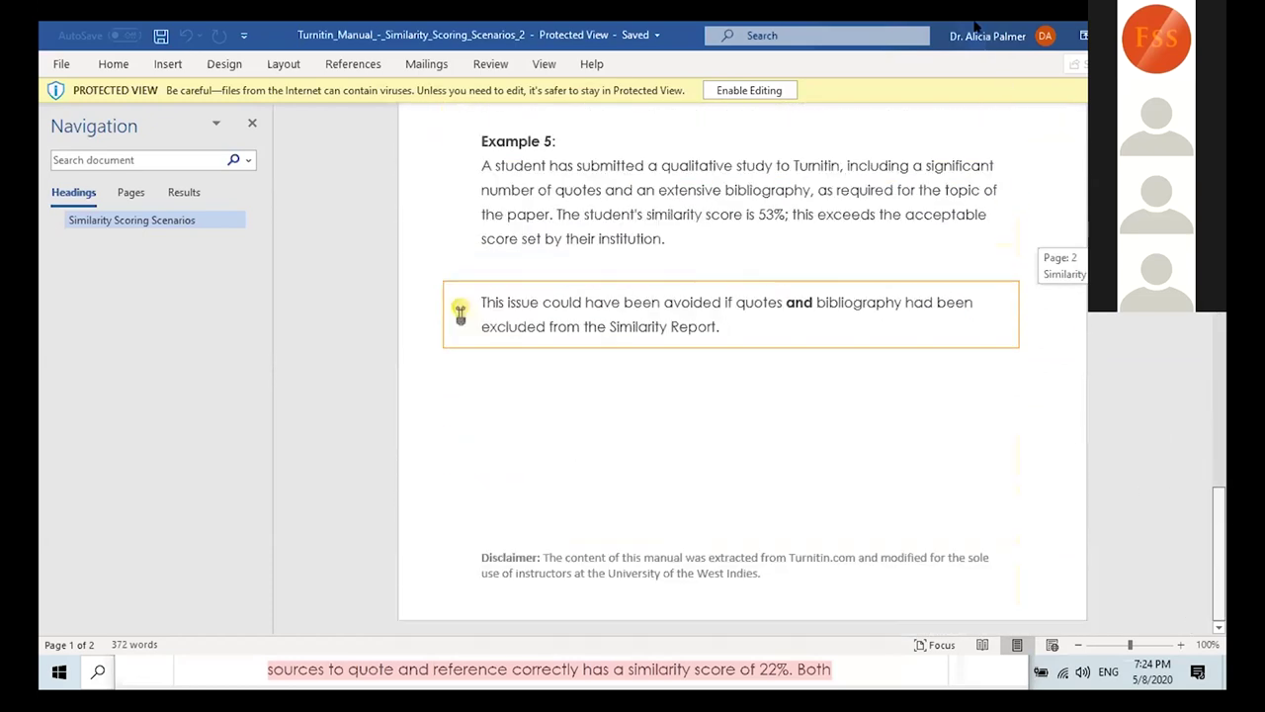
pyautogui.scroll(12, 732, 376)
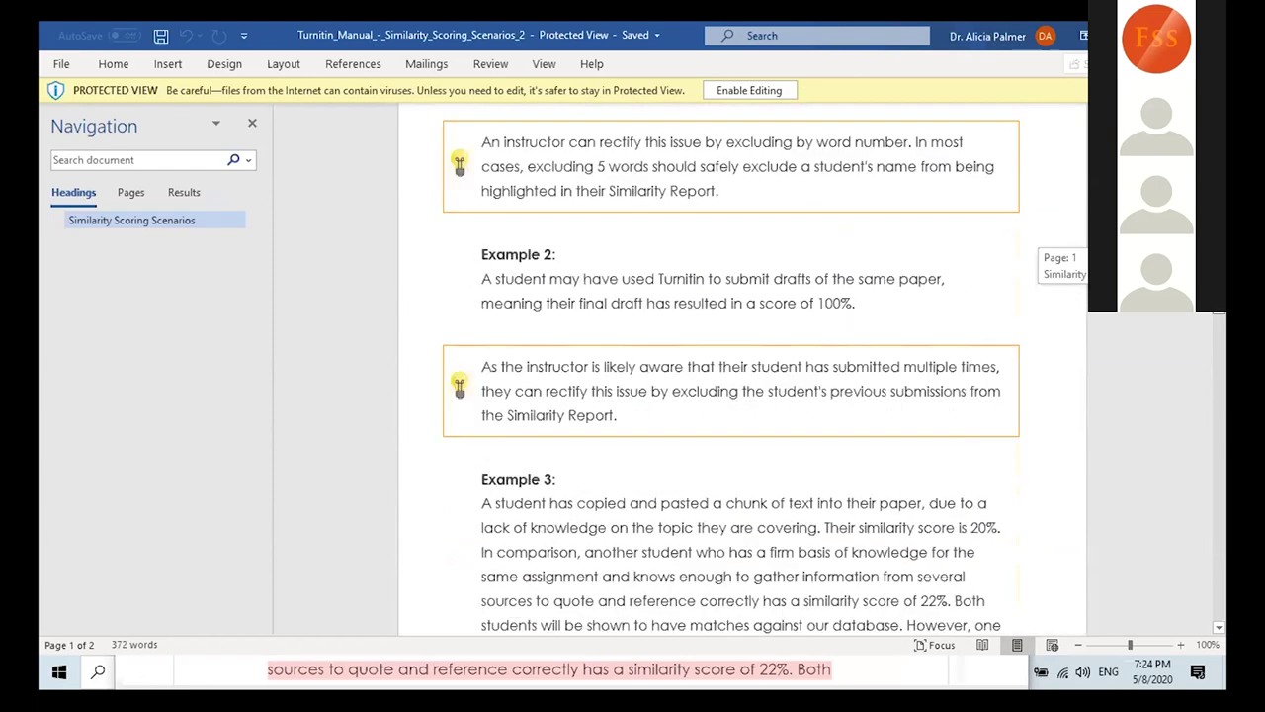
pyautogui.scroll(1, 732, 376)
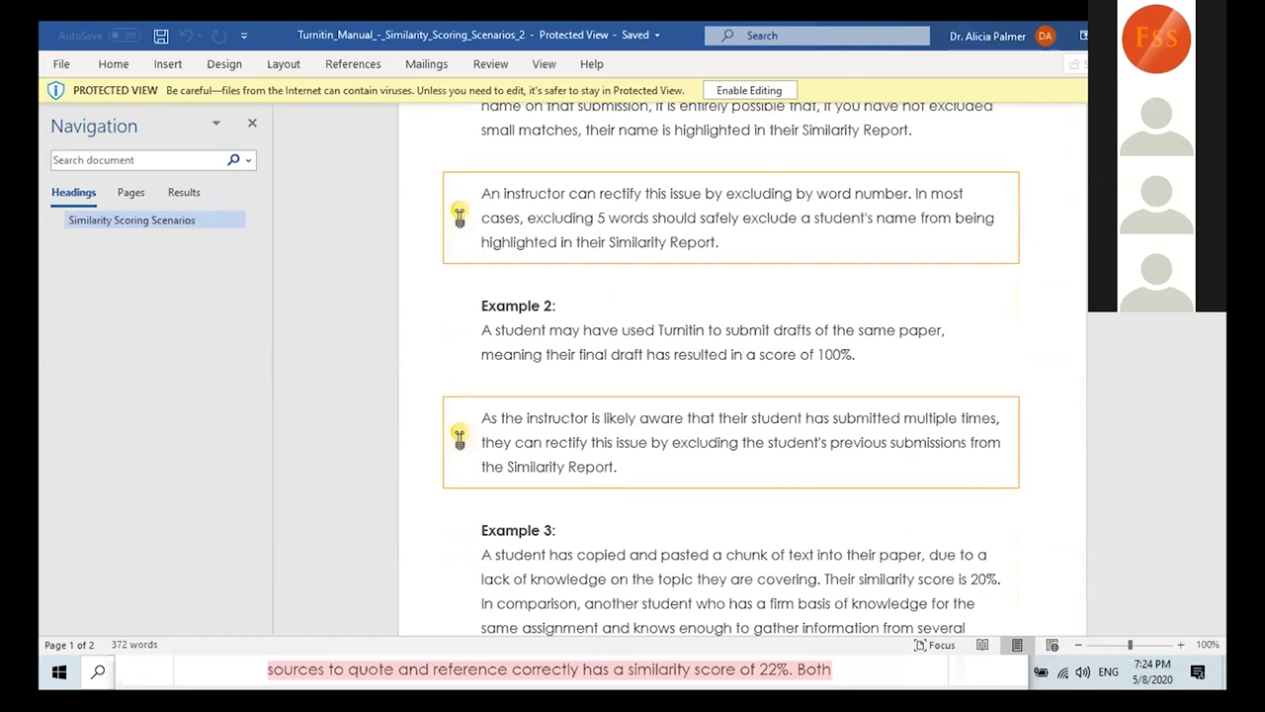
pyautogui.hotkey('ctrl', 'w')
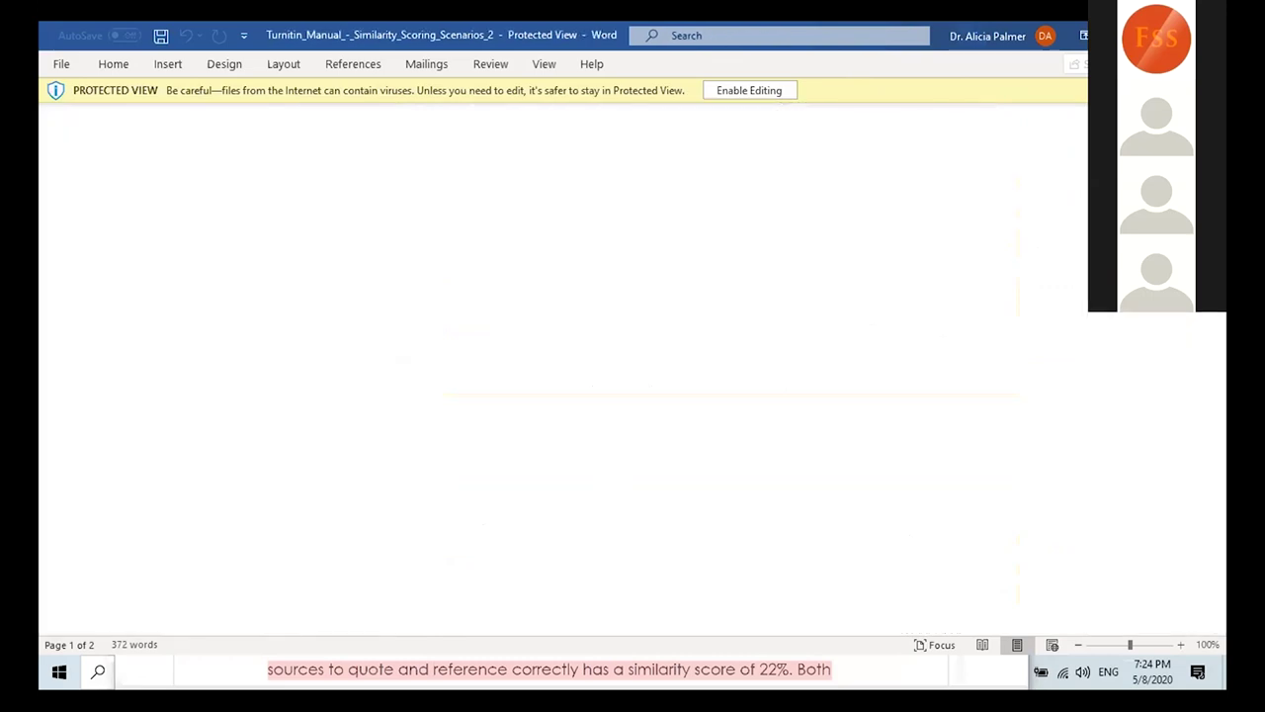
pyautogui.hotkey('alt', 'F4')
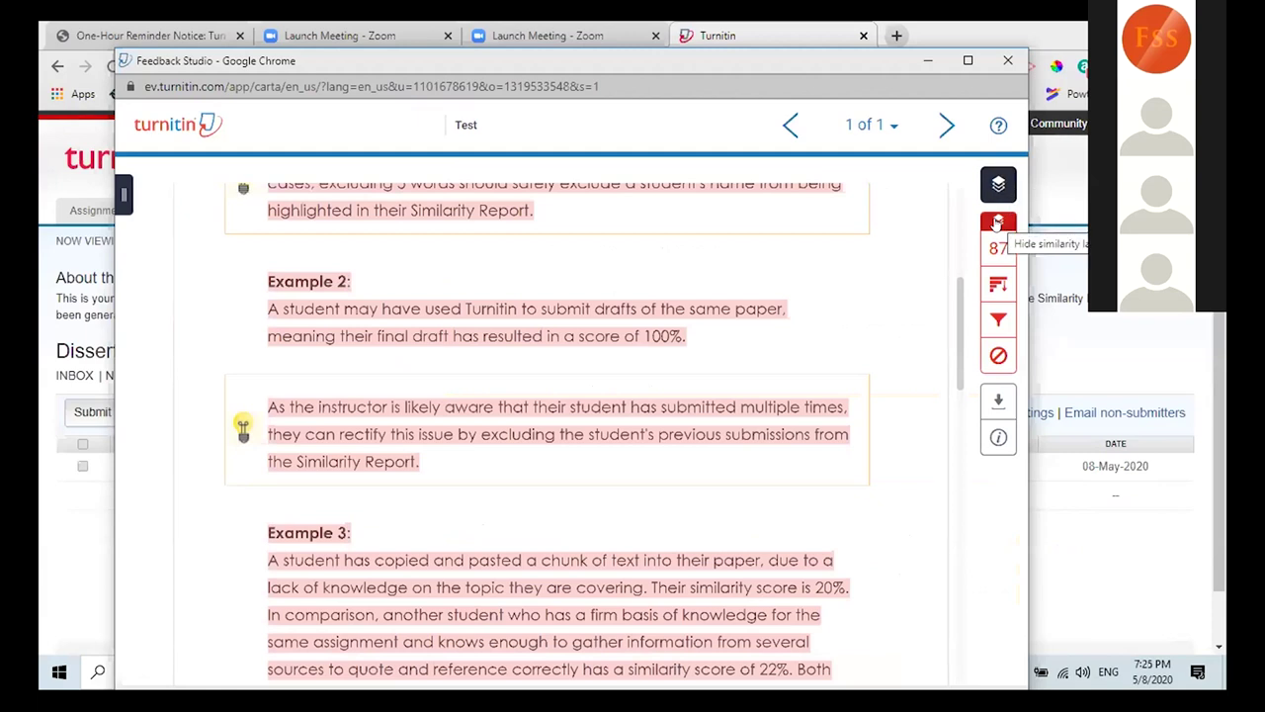
# Step: Turn off the similarity layer so the Test paper shows without pink match highlights
pyautogui.click(998, 222)
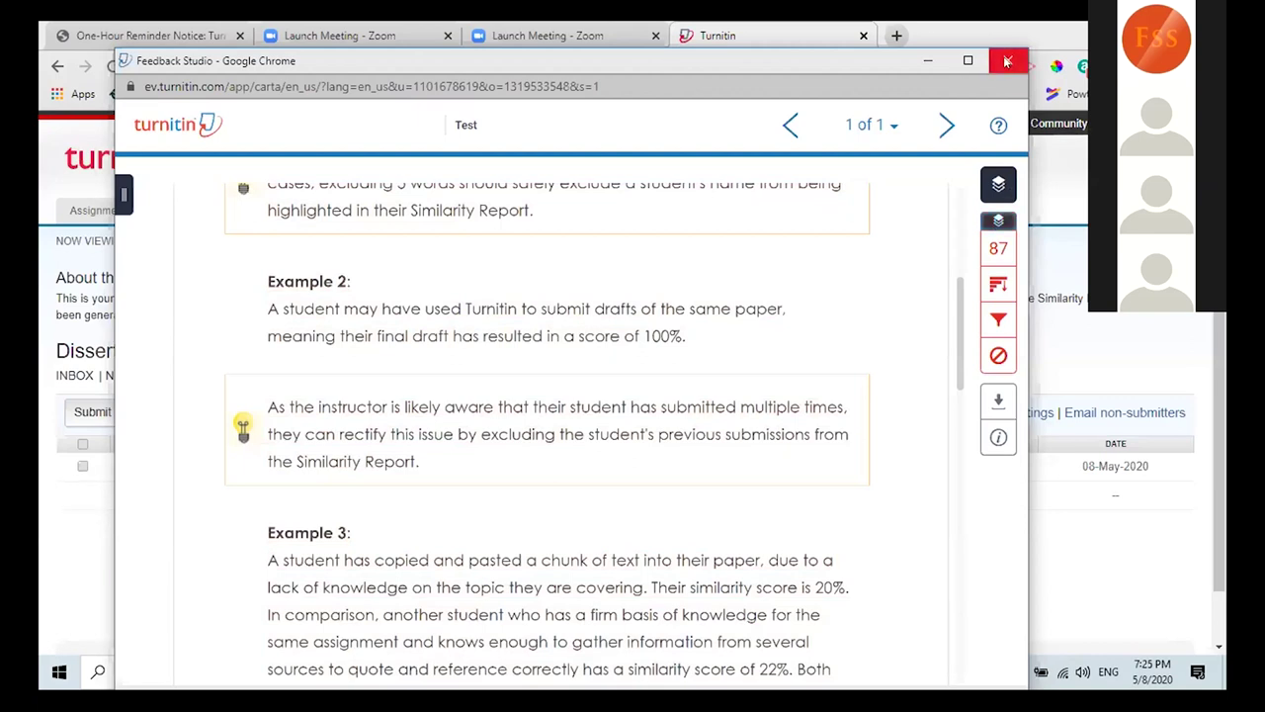
# Step: Close the Test paper's Feedback Studio window to get back to the Dissertation inbox
pyautogui.click(1008, 61)
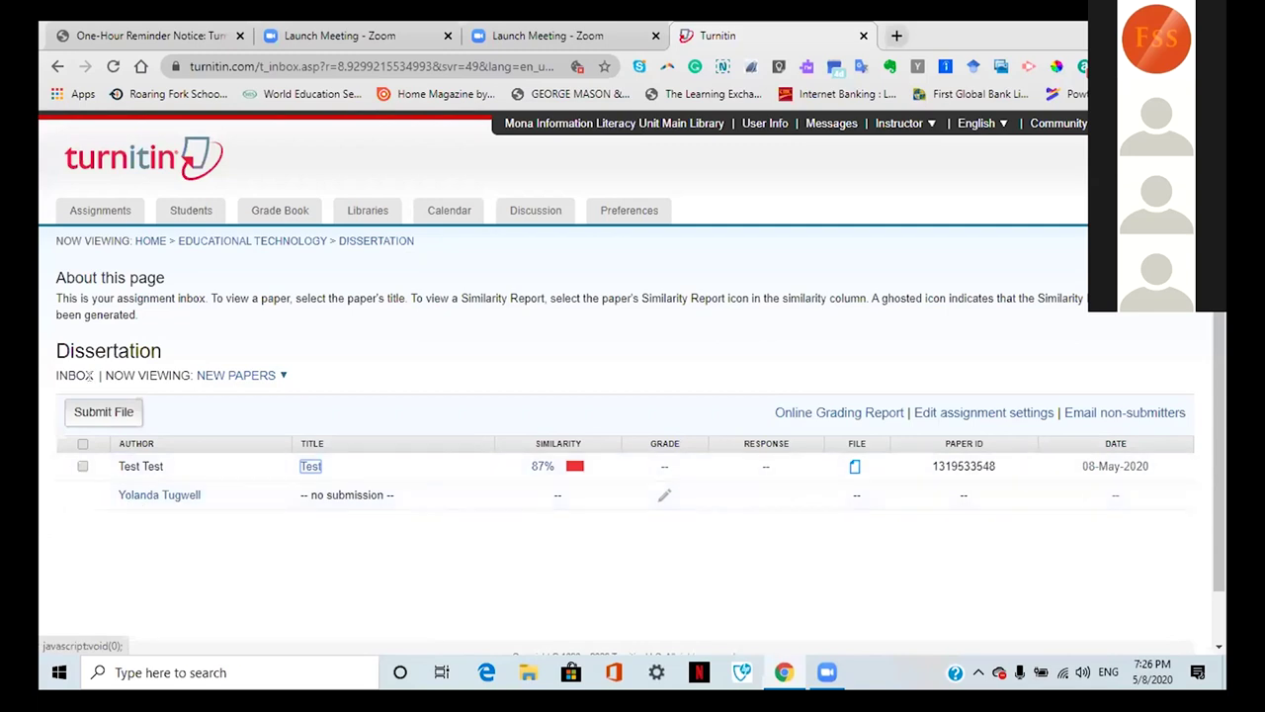
# Step: Return to the Educational Technology homepage and open the Dissertation assignment's settings for editing
pyautogui.rightClick(91, 211)
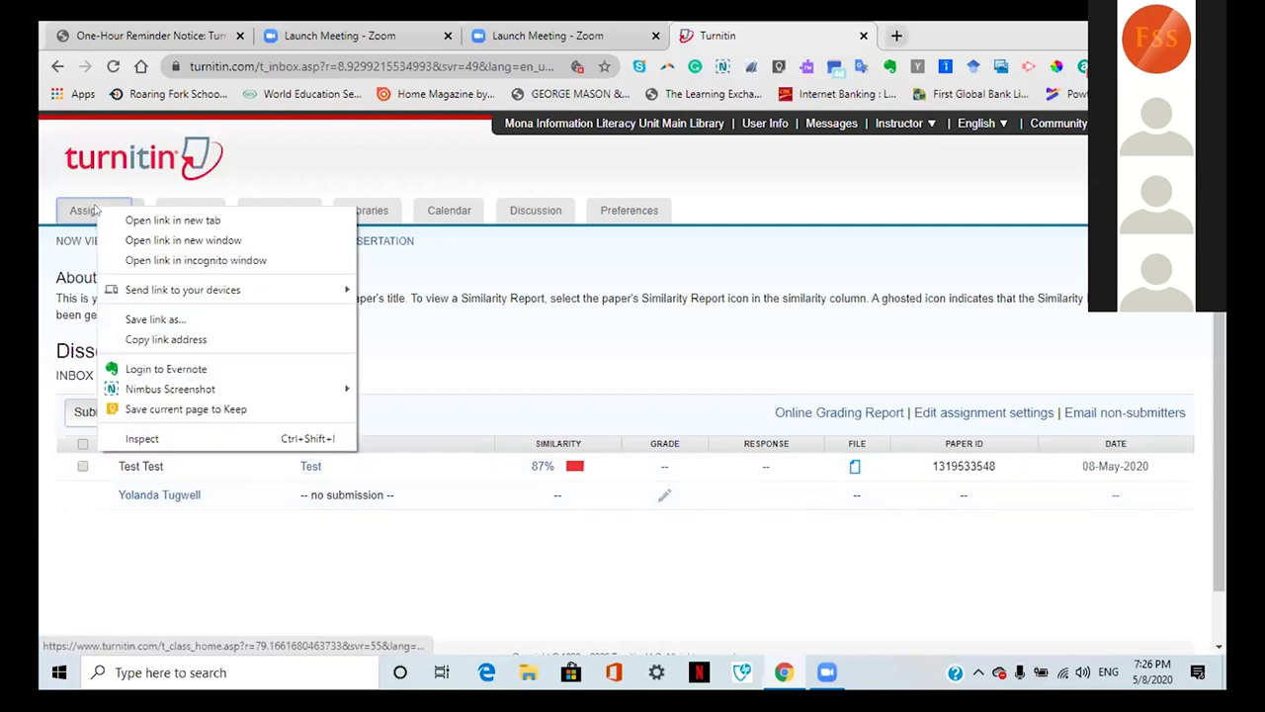
pyautogui.click(91, 212)
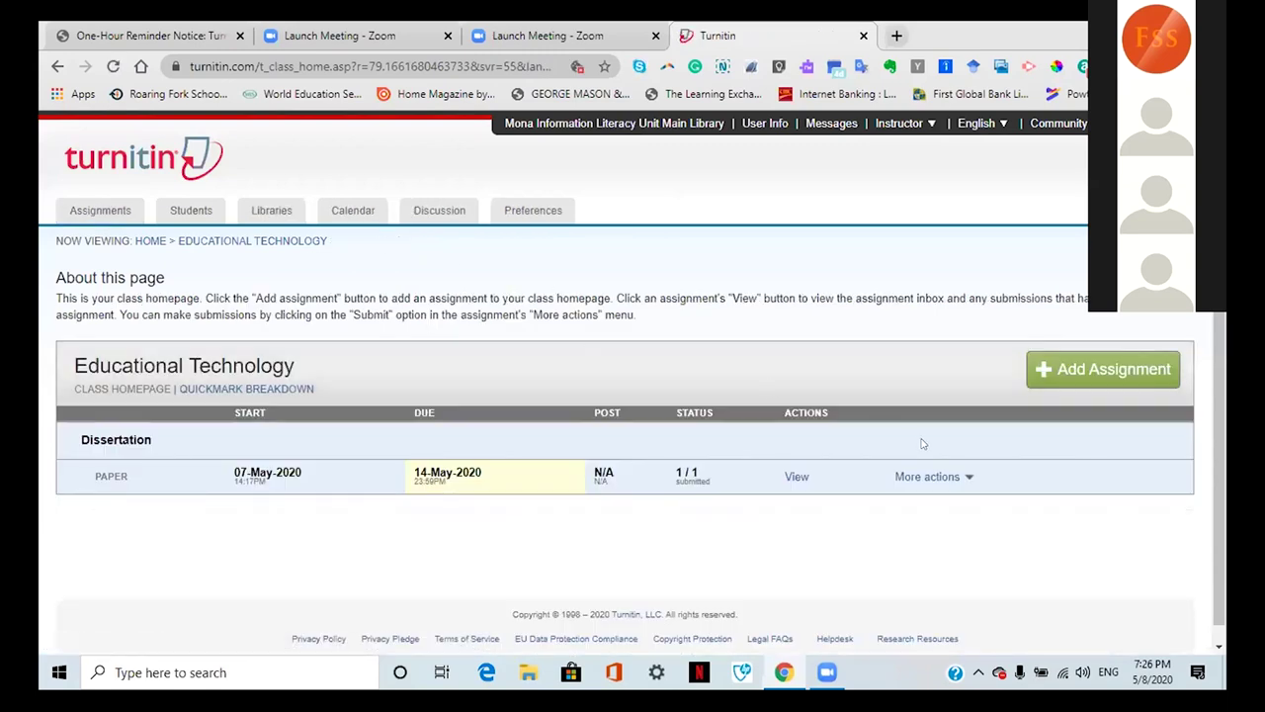
pyautogui.click(966, 478)
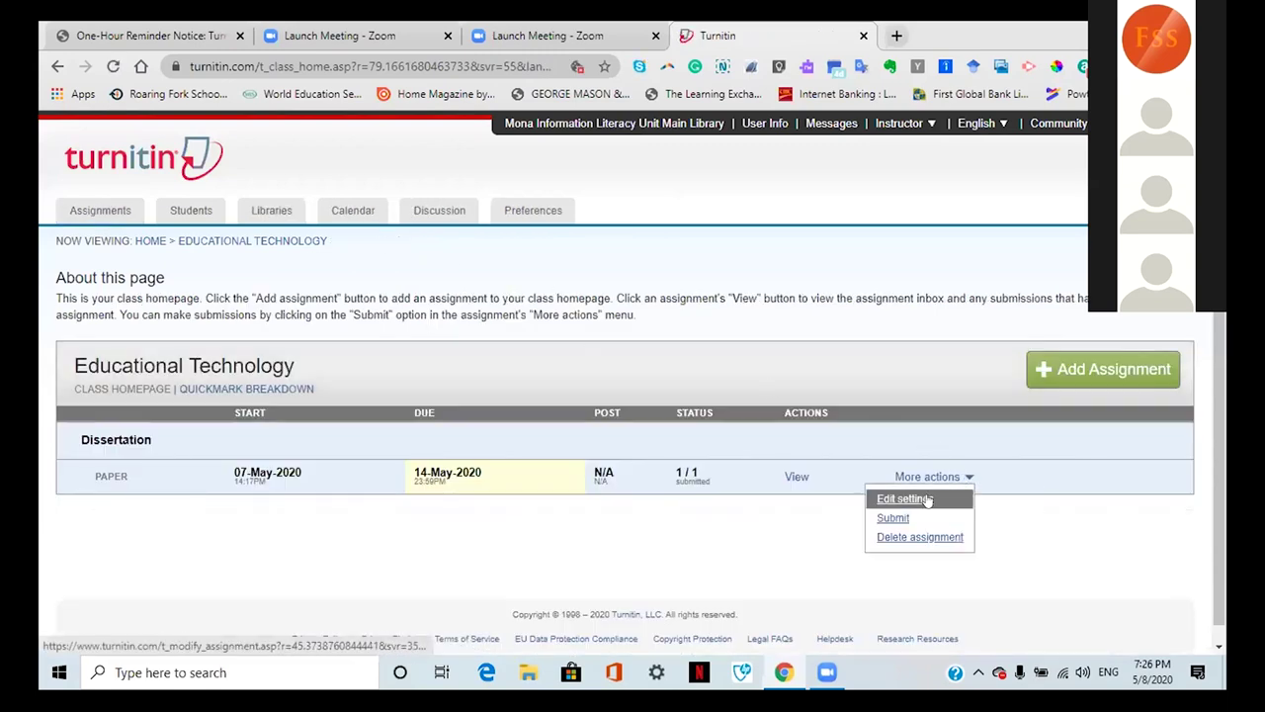
pyautogui.click(922, 499)
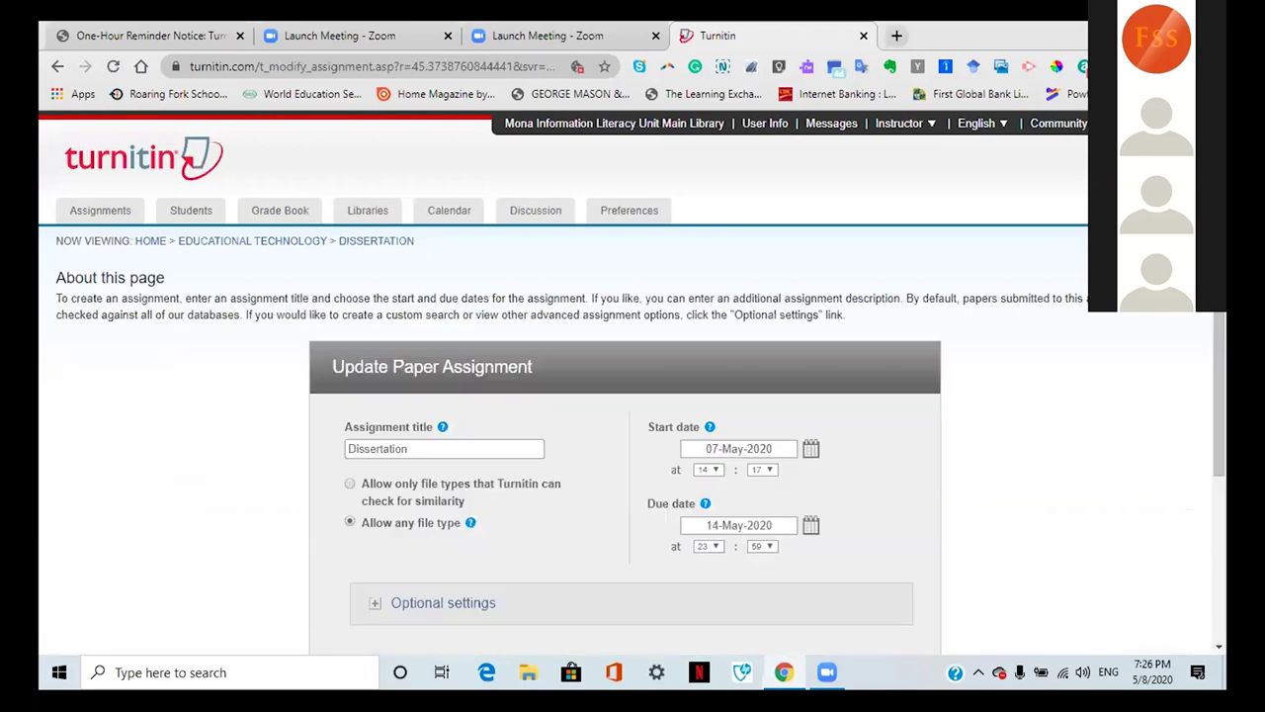
# Step: Expand Optional settings and scroll through late submission, Similarity Report and search source options
pyautogui.scroll(-2, 633, 395)
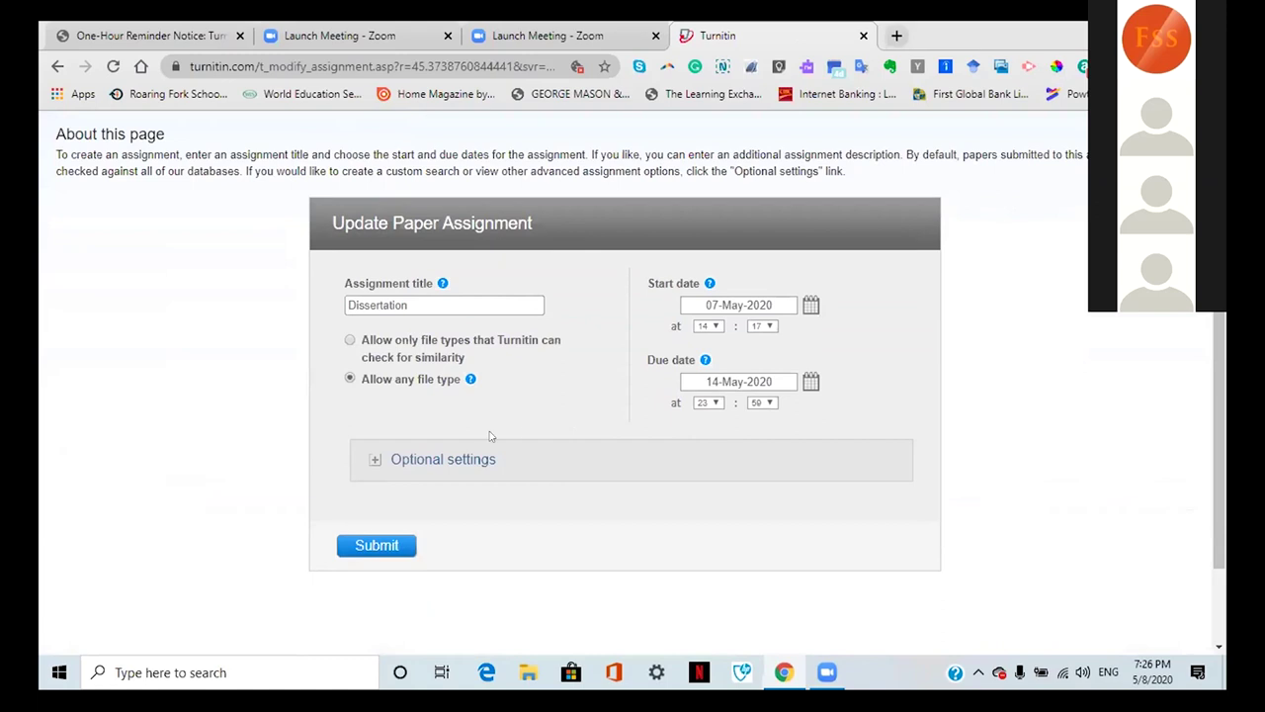
pyautogui.click(371, 457)
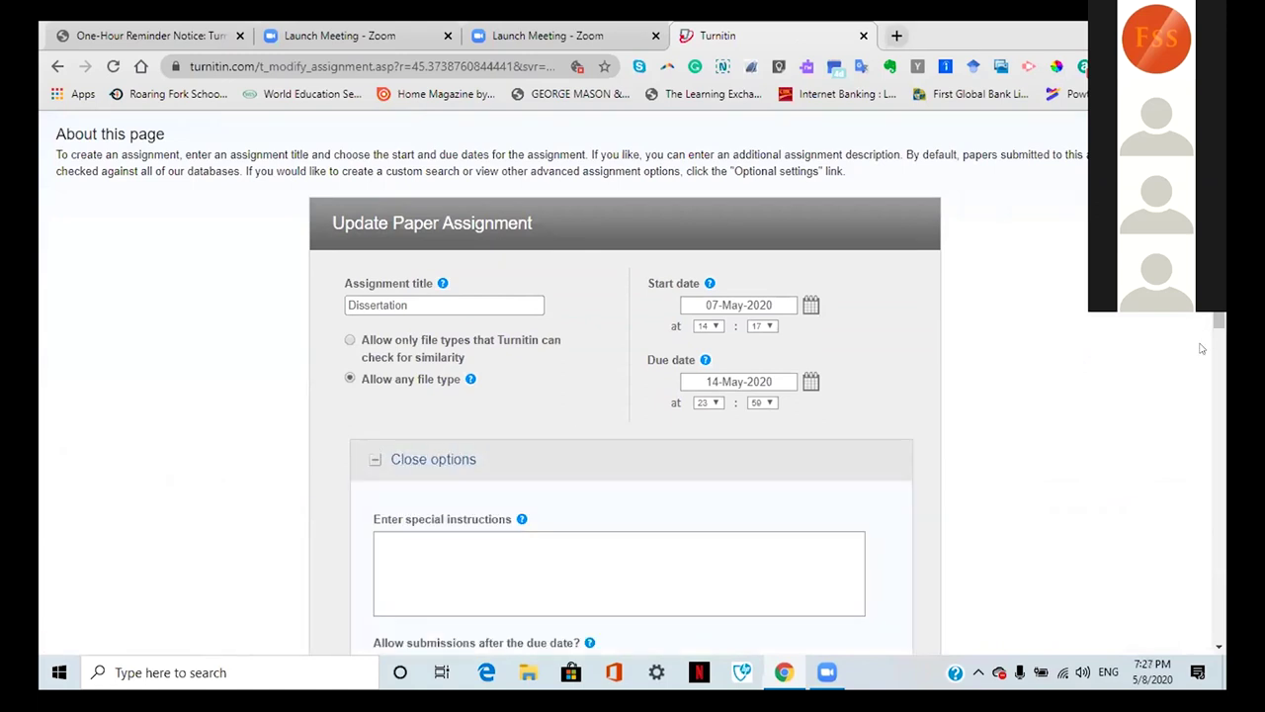
pyautogui.scroll(-1, 1219, 326)
pyautogui.scroll(-3, 633, 396)
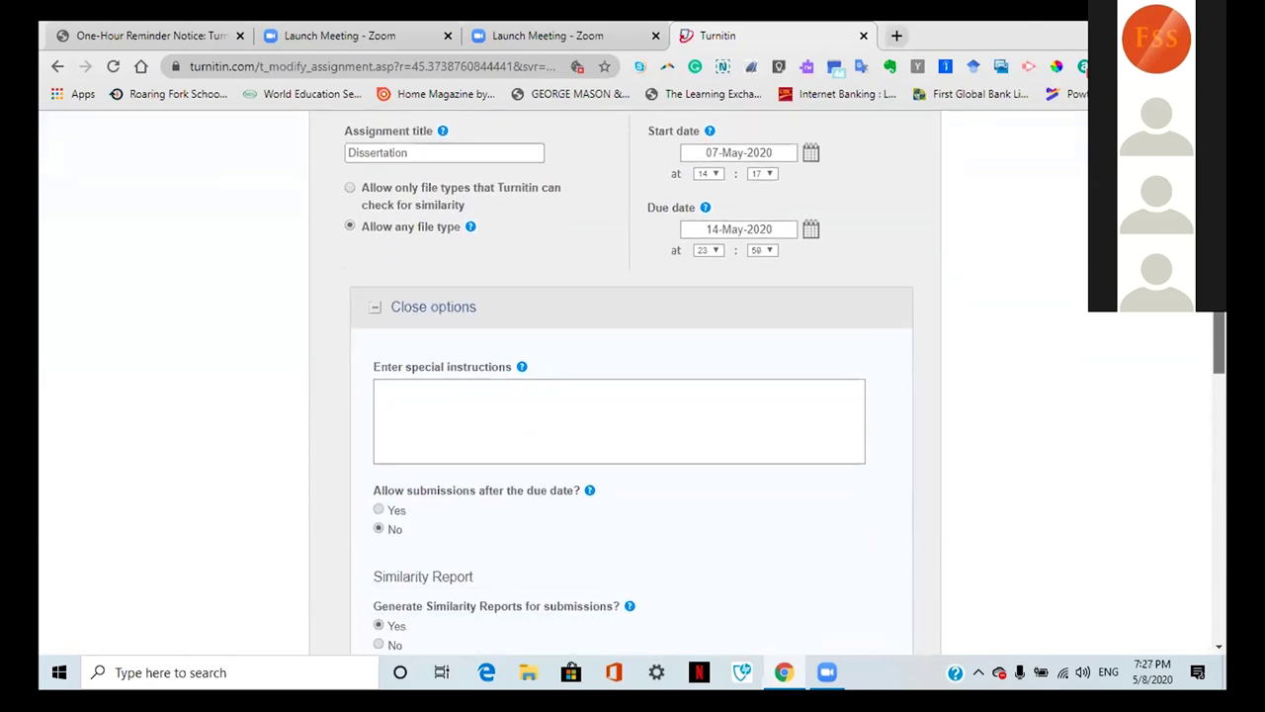
pyautogui.scroll(-3, 633, 385)
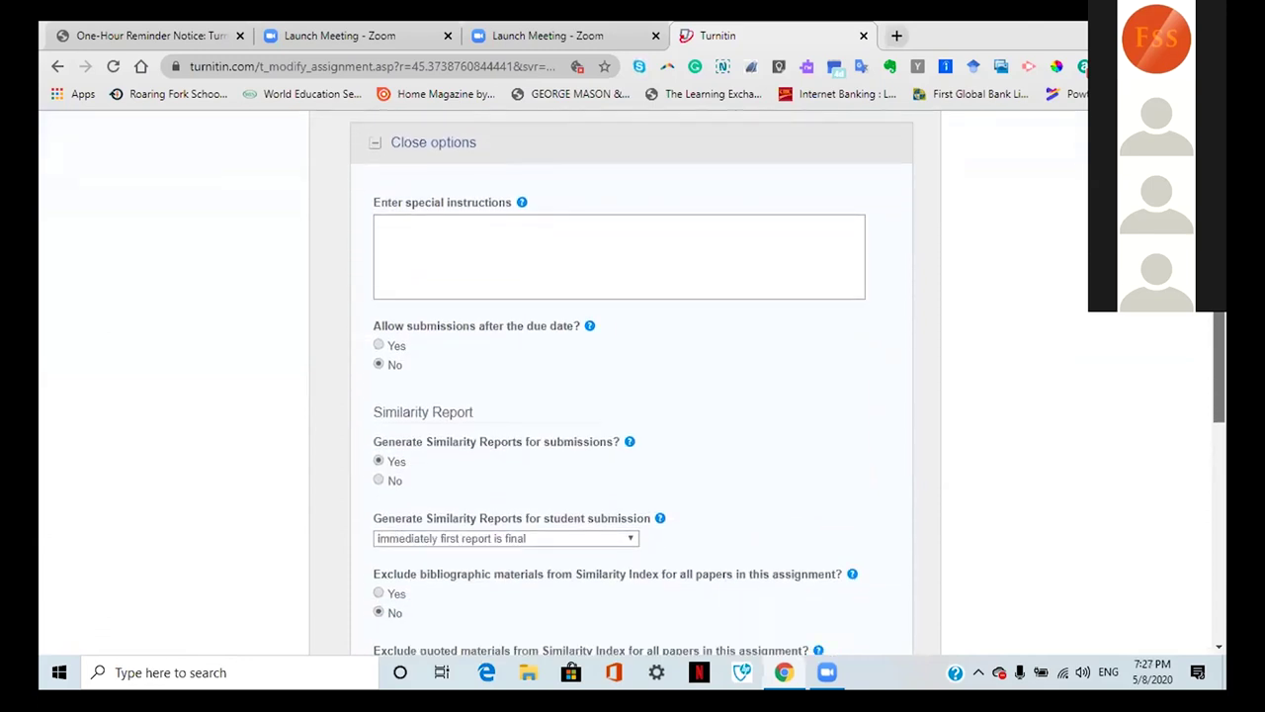
pyautogui.scroll(-5, 633, 386)
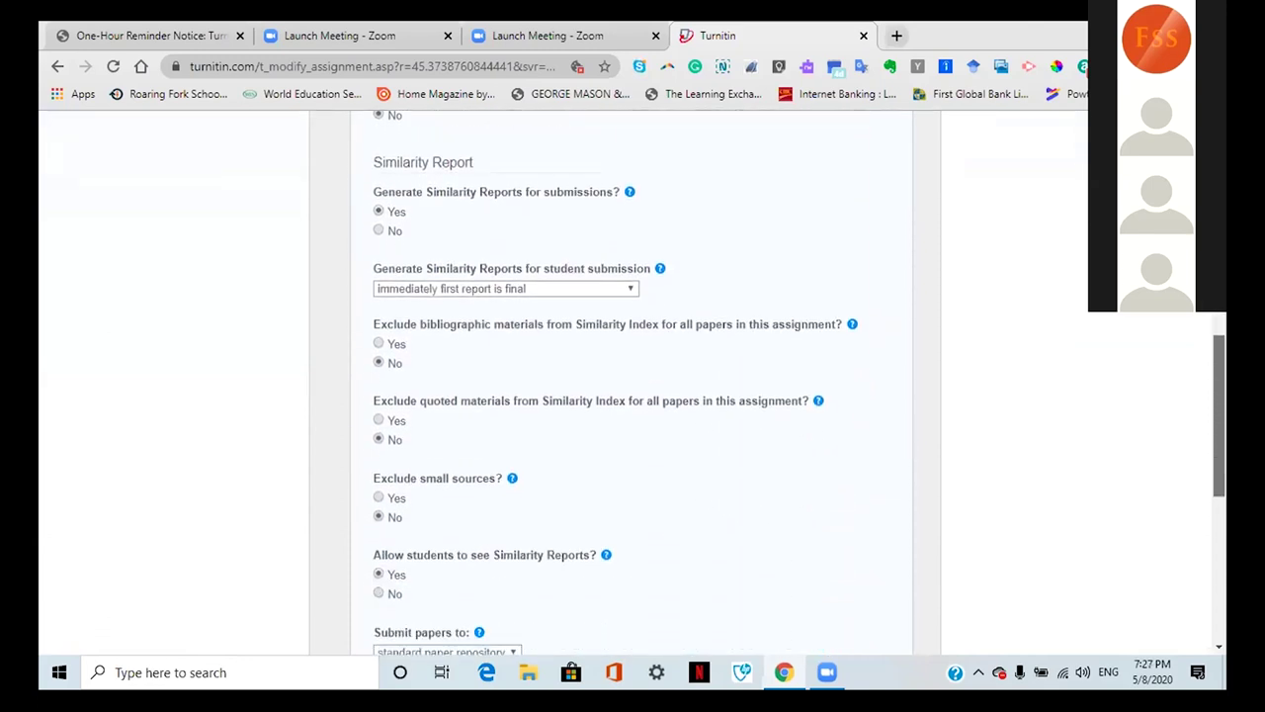
pyautogui.scroll(2, 632, 385)
pyautogui.scroll(1, 1189, 502)
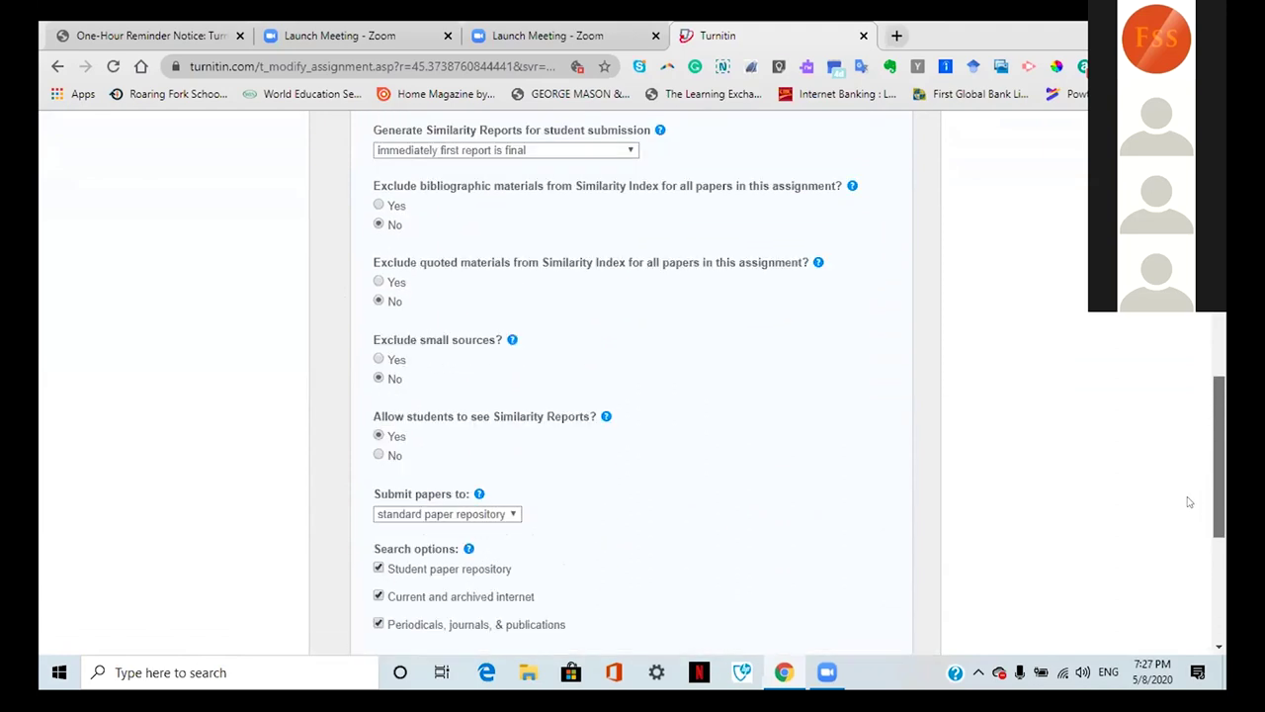
pyautogui.scroll(1, 1190, 503)
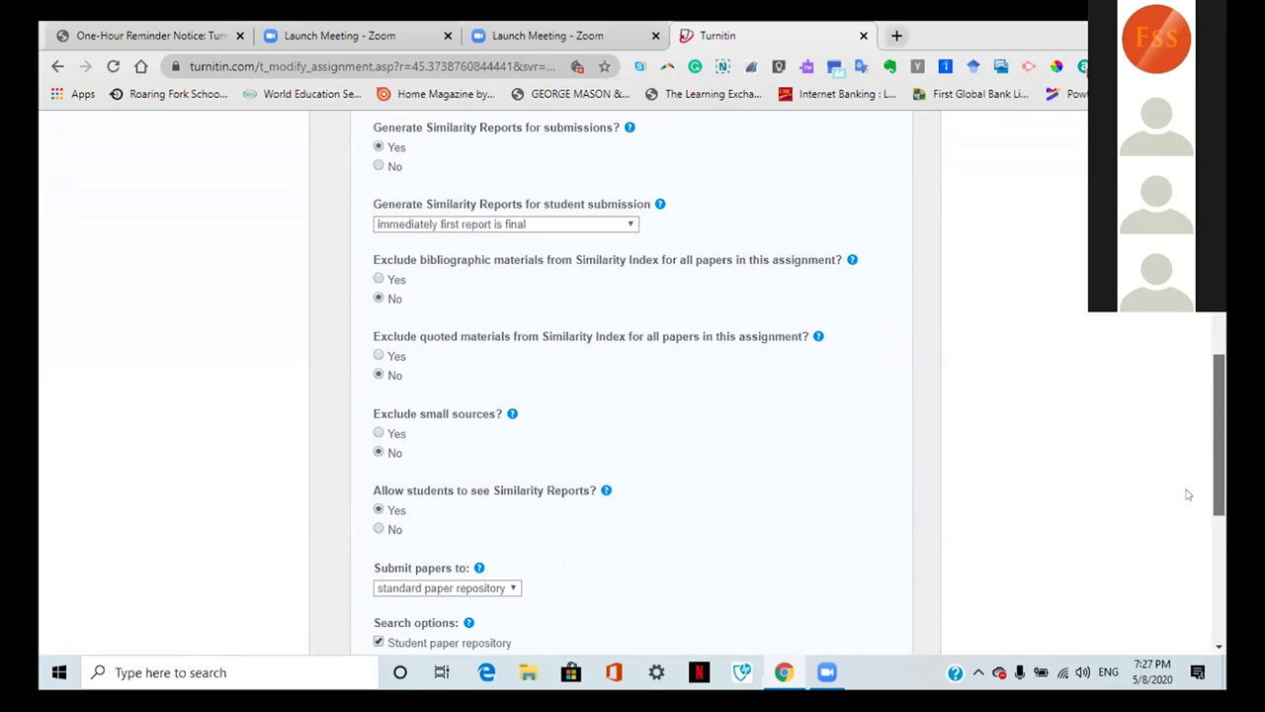
pyautogui.scroll(6, 1189, 495)
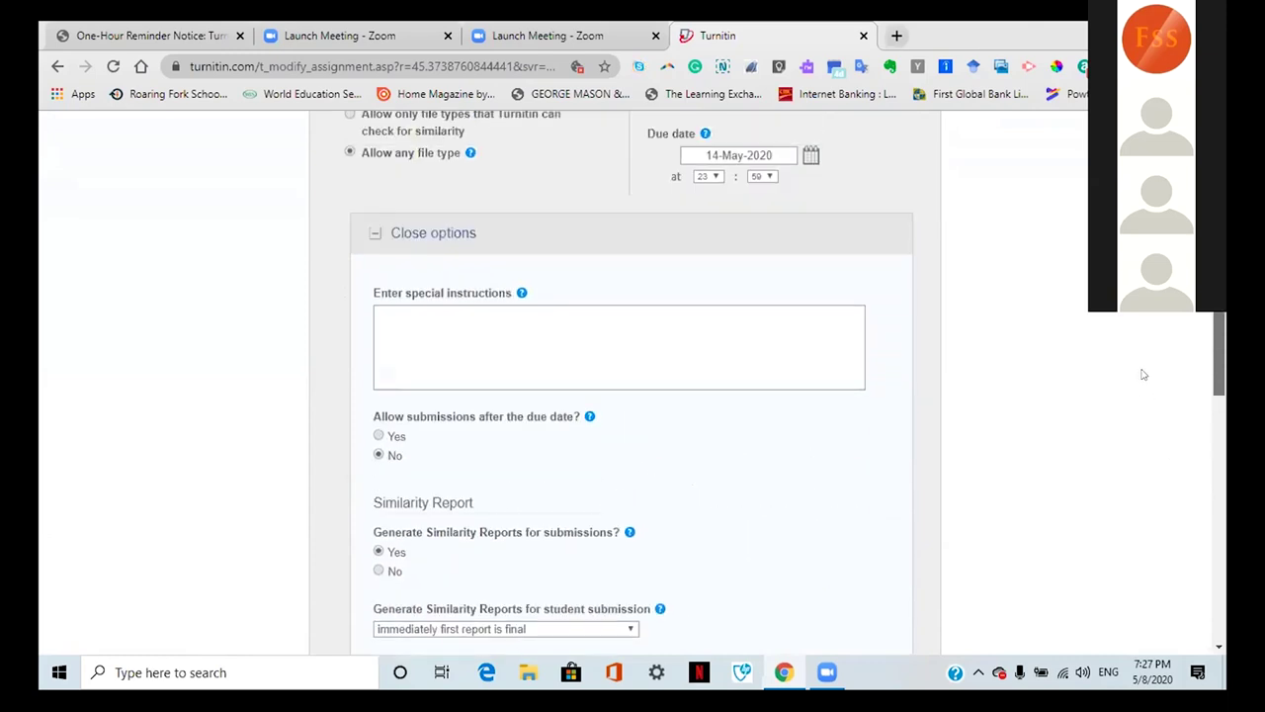
pyautogui.scroll(2, 1144, 374)
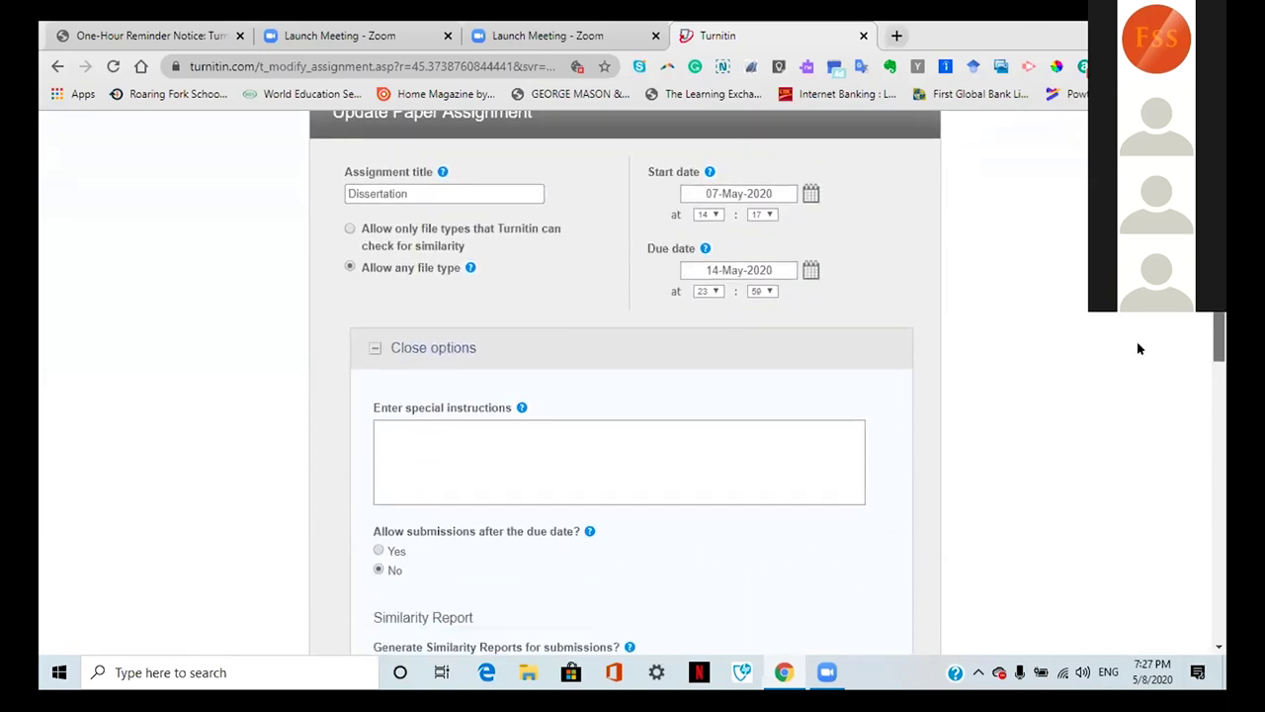
pyautogui.scroll(-1, 1141, 358)
pyautogui.scroll(-2, 1147, 381)
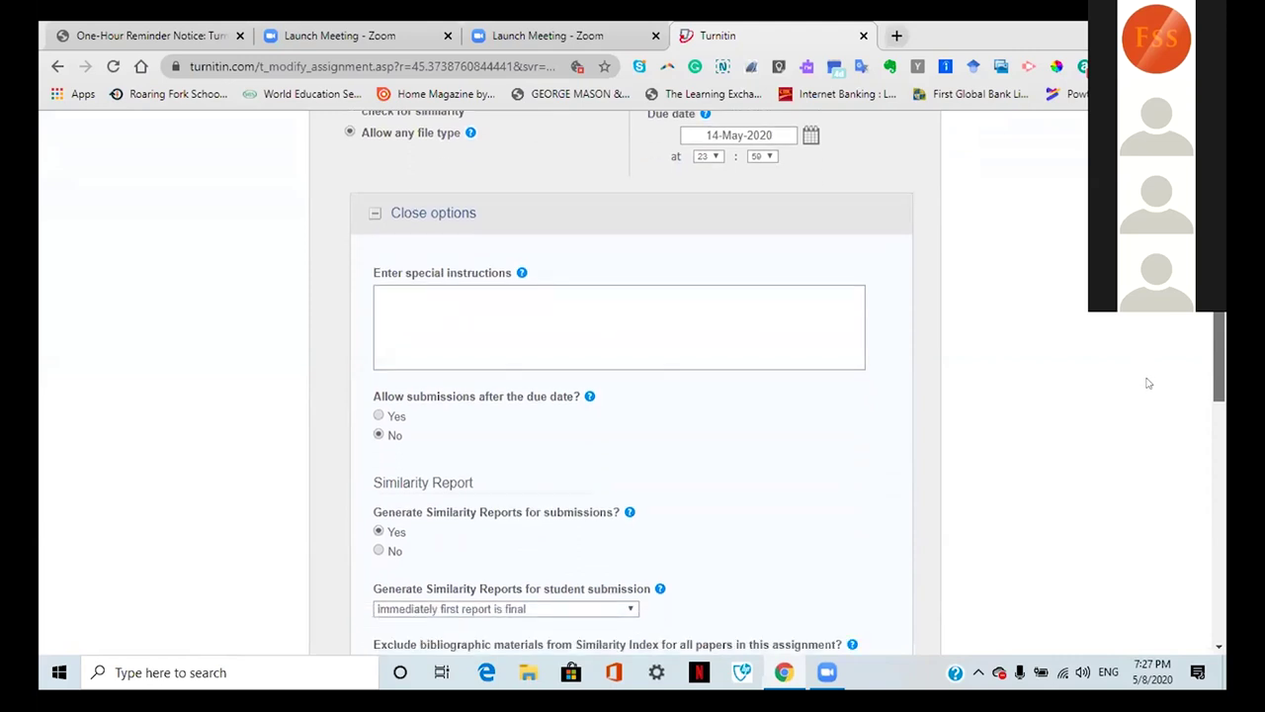
pyautogui.scroll(-2, 1154, 419)
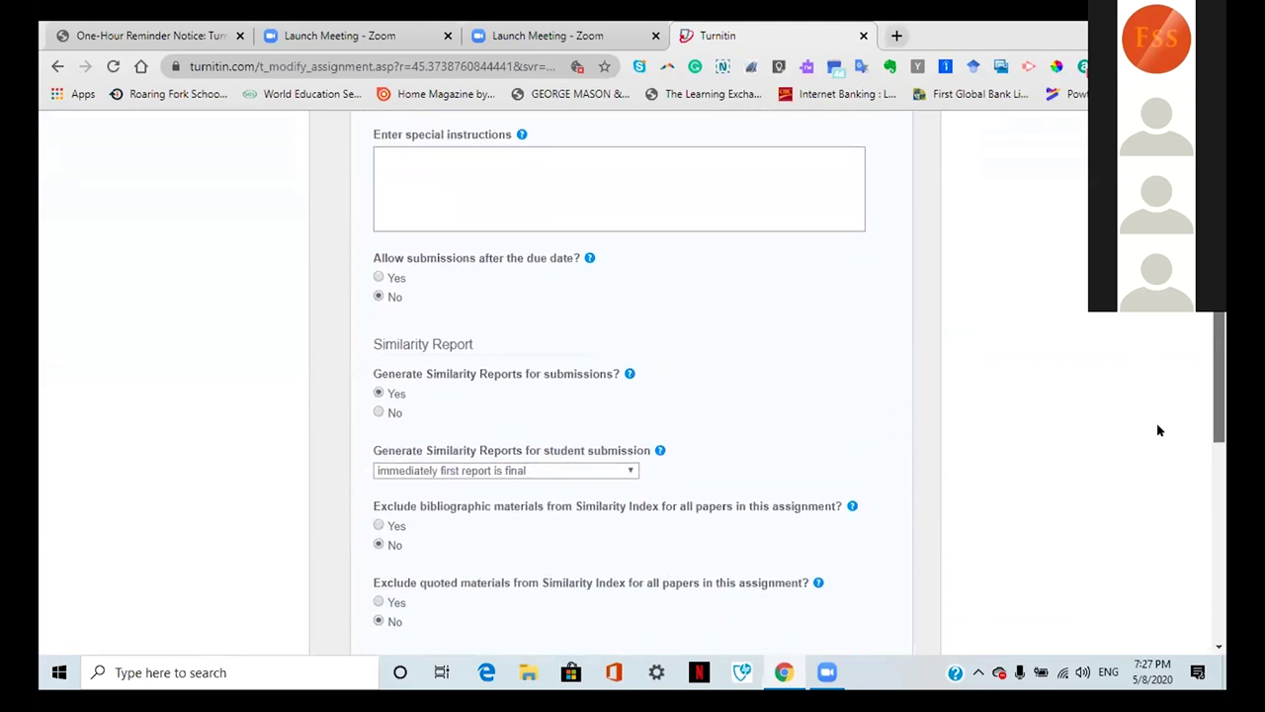
pyautogui.scroll(-1, 1170, 449)
pyautogui.scroll(-1, 1172, 460)
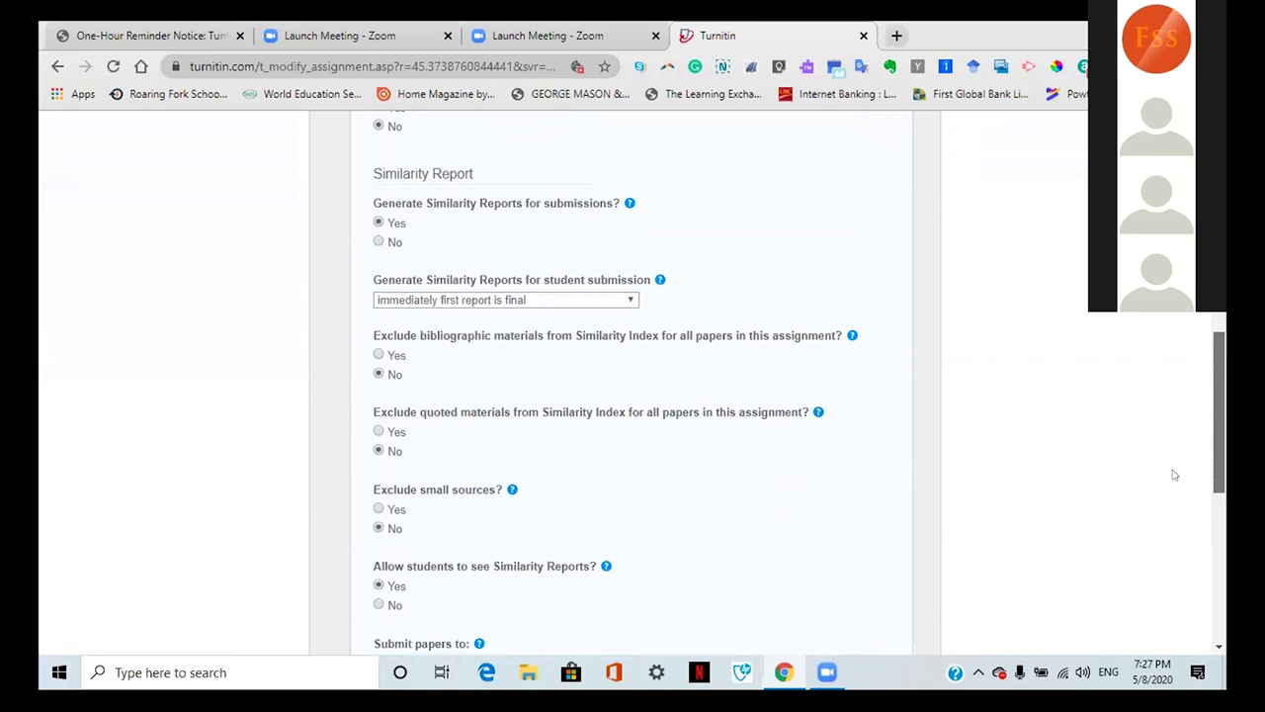
pyautogui.scroll(-1, 1176, 479)
pyautogui.scroll(-1, 1182, 488)
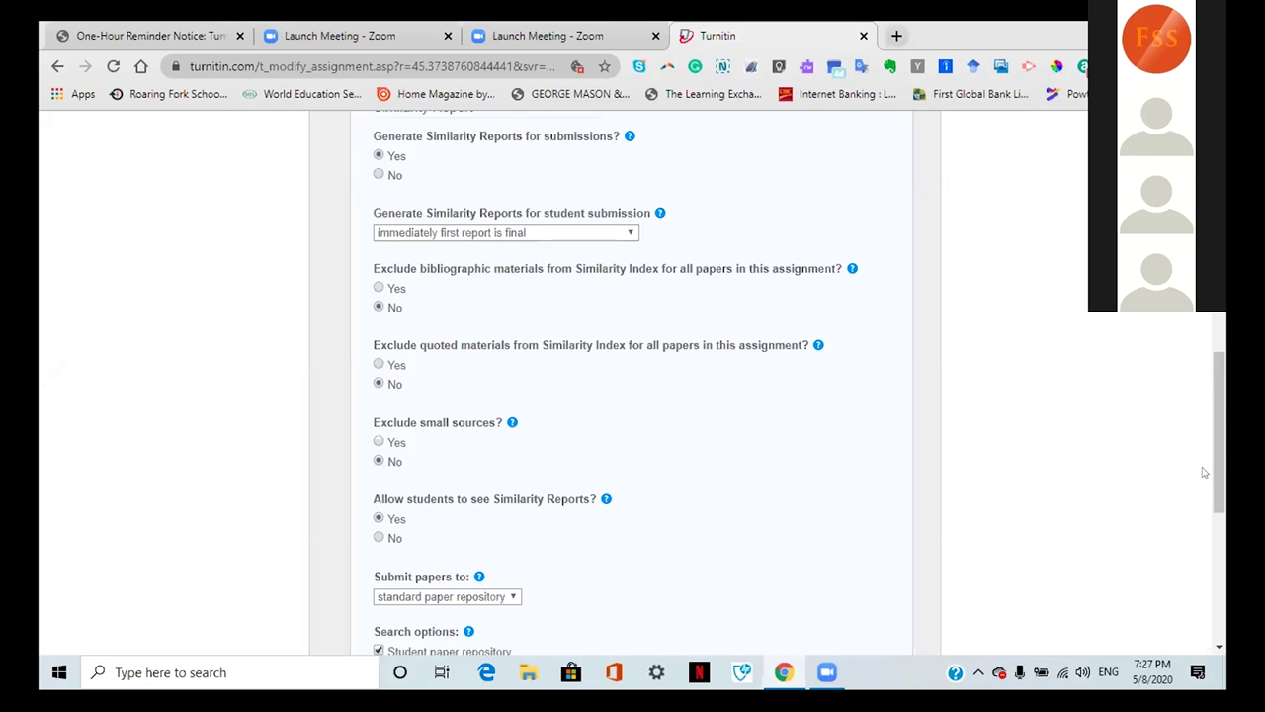
pyautogui.scroll(-3, 1218, 473)
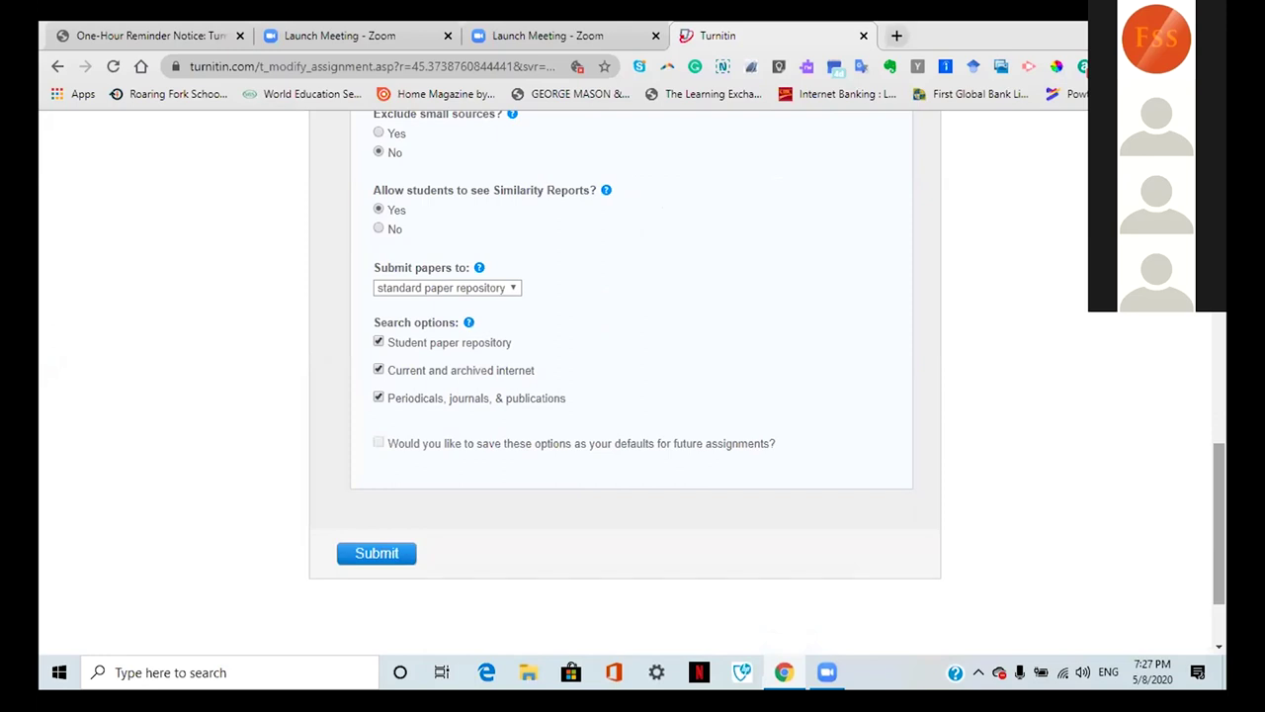
pyautogui.scroll(15, 1181, 402)
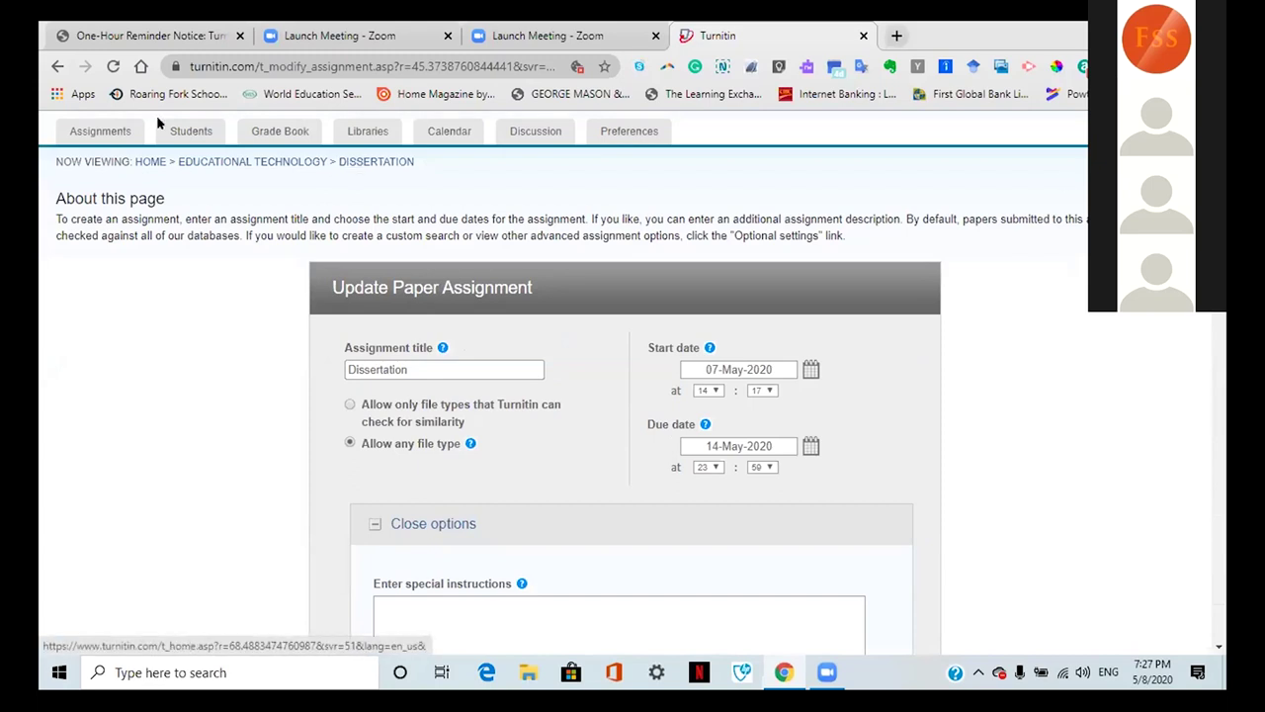
# Step: From the class homepage, open the Dissertation inbox and open the Test paper in a new window
pyautogui.click(99, 132)
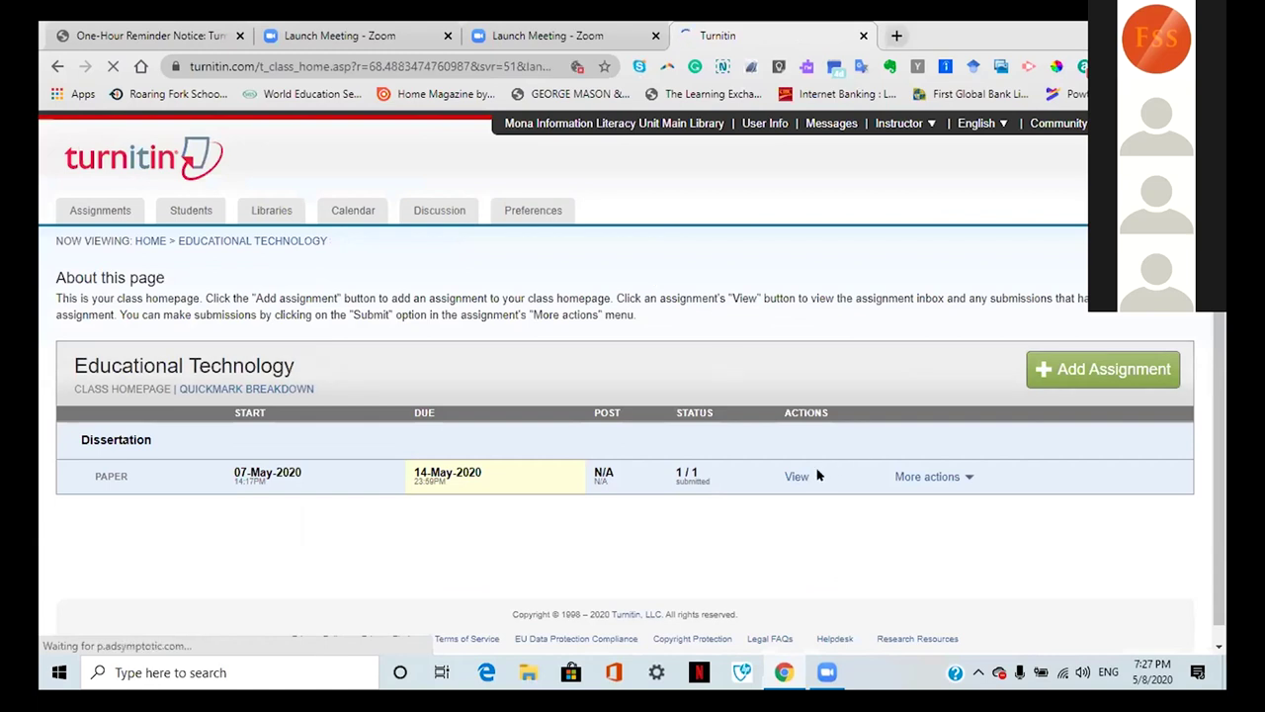
pyautogui.click(788, 477)
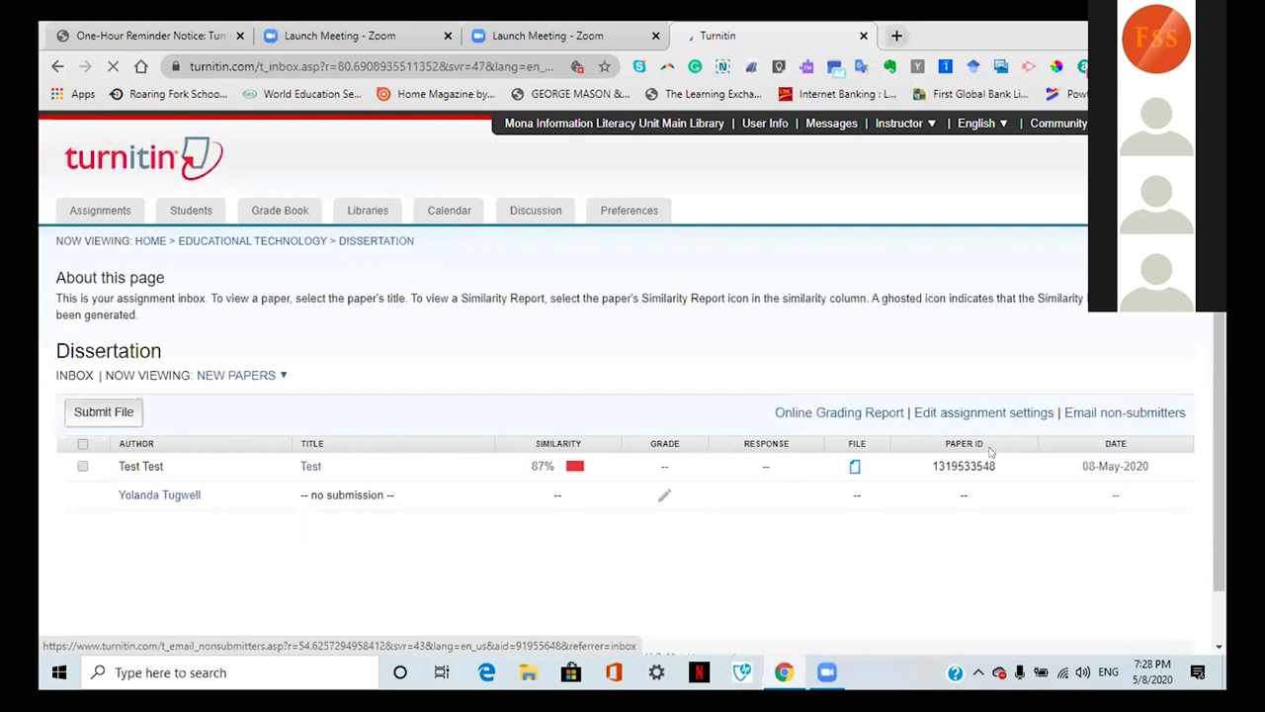
pyautogui.rightClick(312, 464)
pyautogui.click(310, 465)
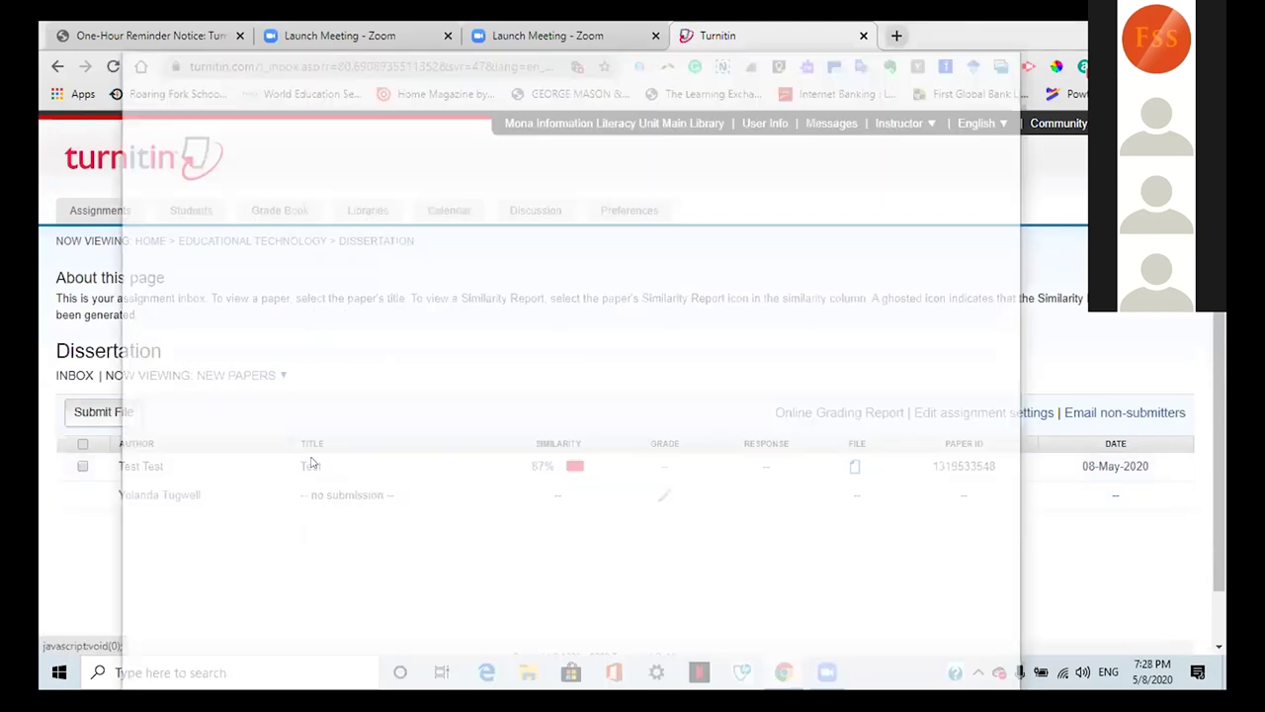